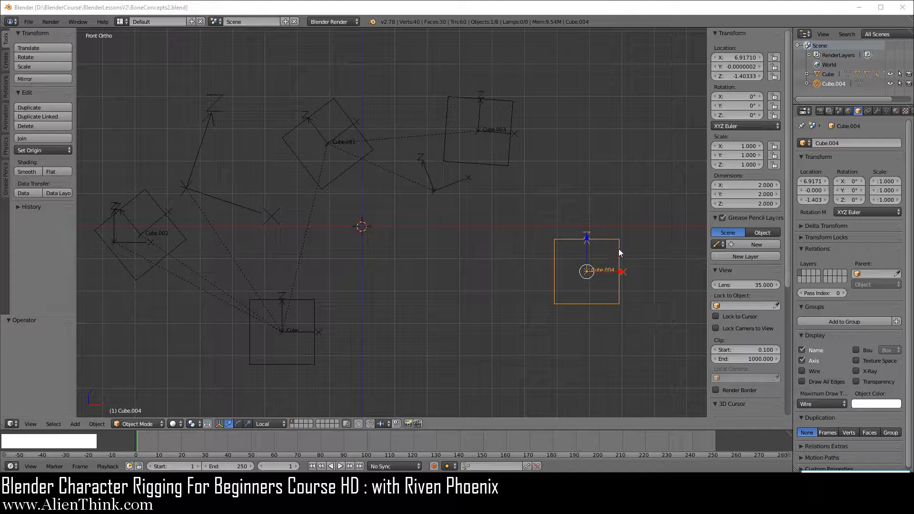
Try to add an Inverse Kinematics constraint to Cube.004.
right_click(618, 251)
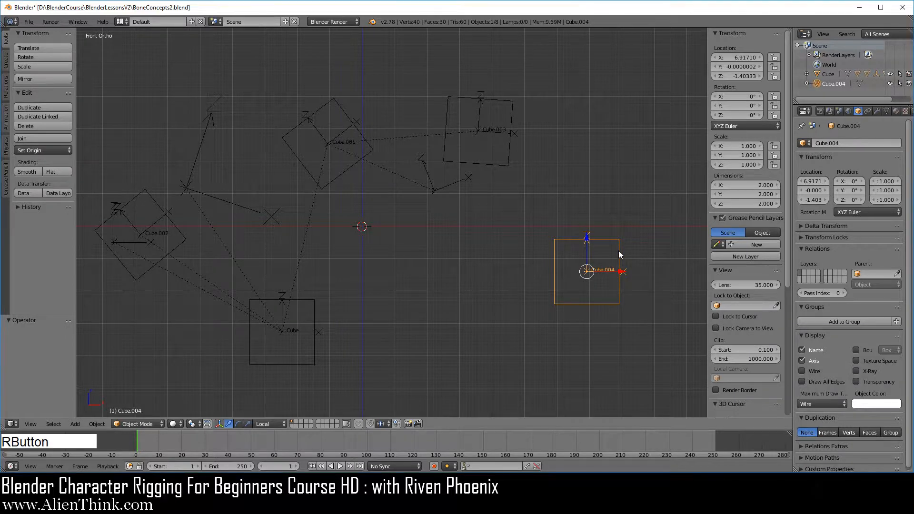
left_click(870, 113)
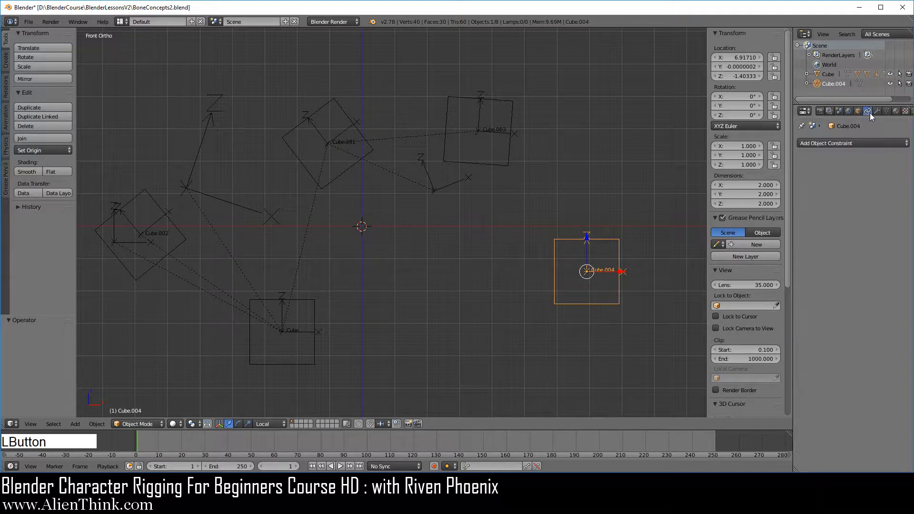
left_click(850, 142)
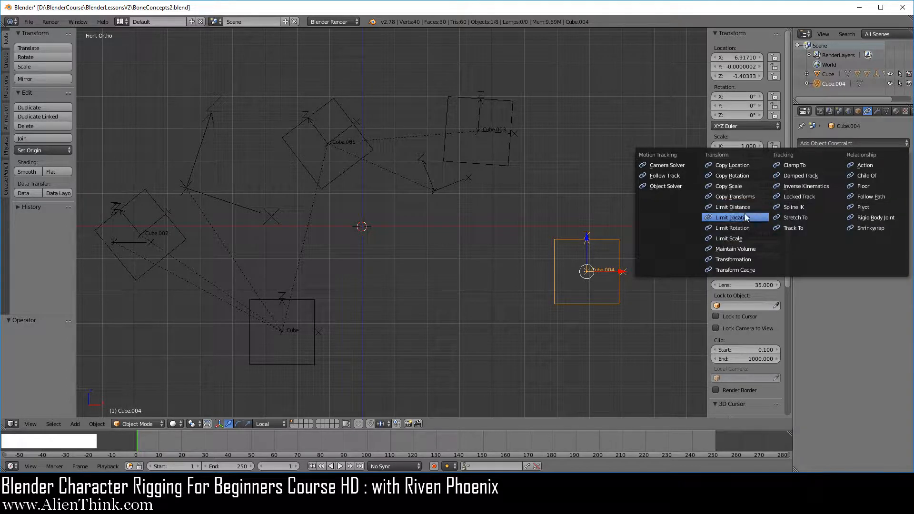
left_click(817, 186)
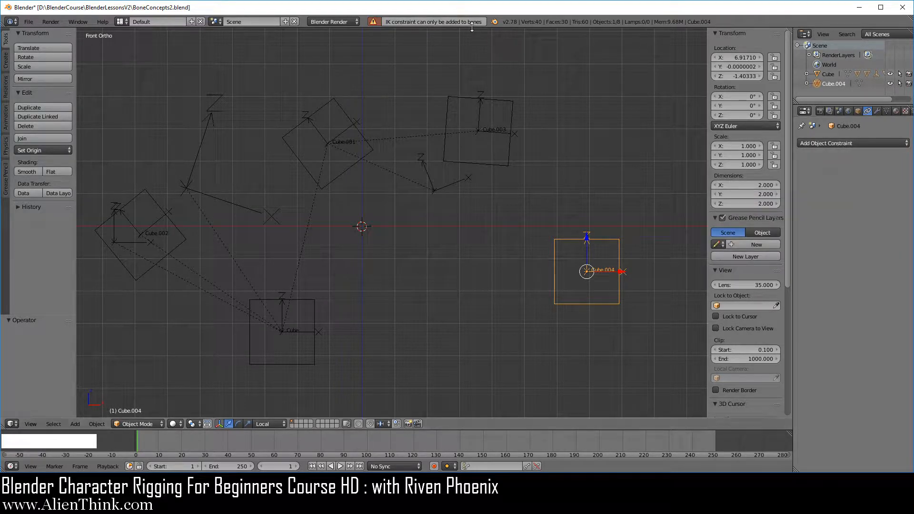
Add a Copy Location constraint to Cube.004 and compare the location values of Cube.004 and Cube.
left_click(853, 143)
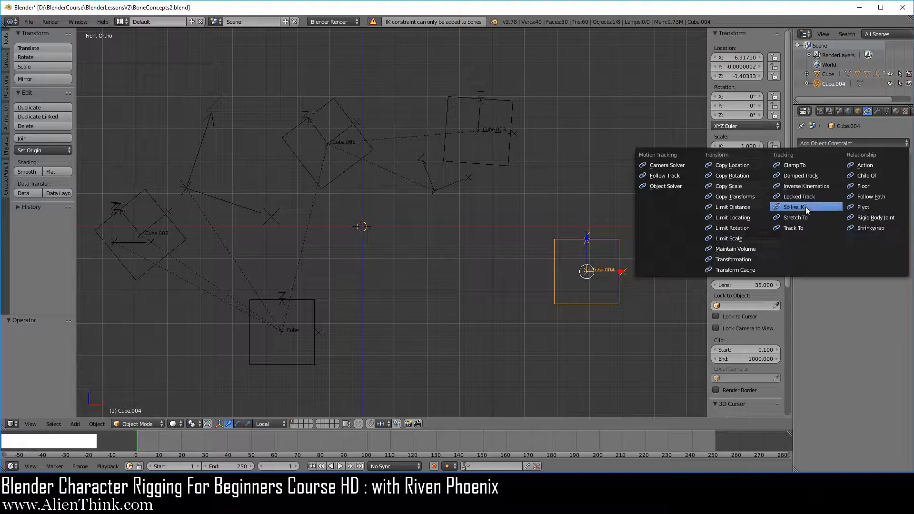
left_click(745, 167)
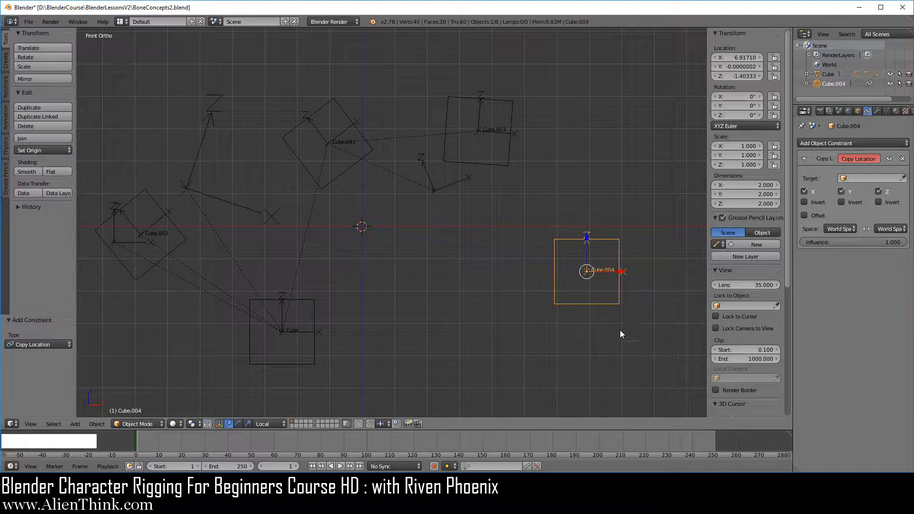
right_click(312, 316)
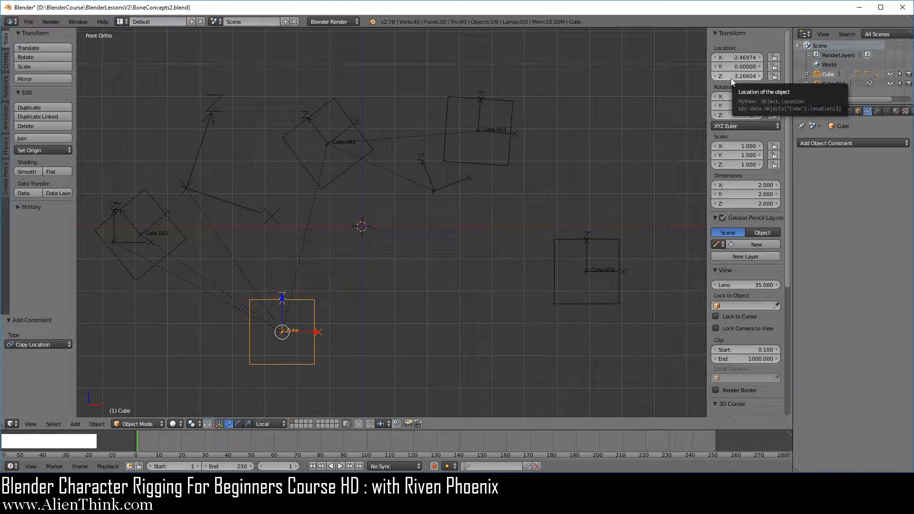
right_click(620, 256)
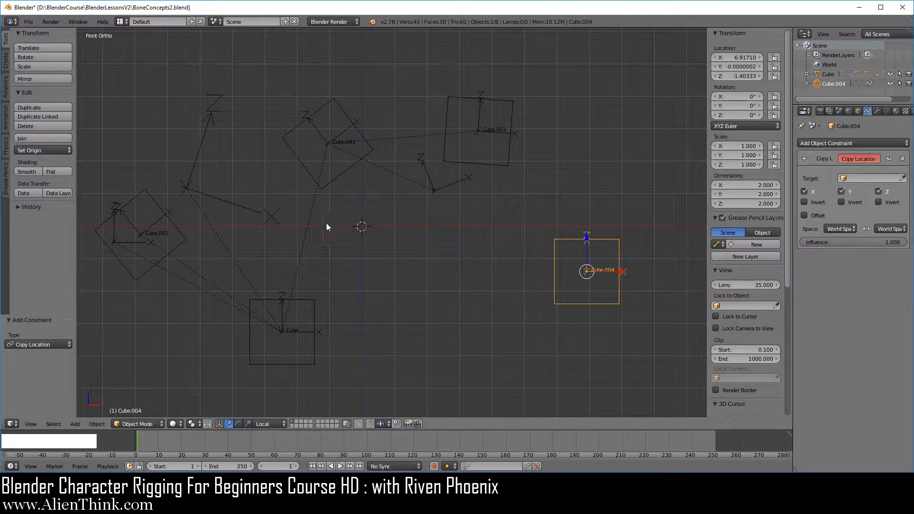
right_click(317, 332)
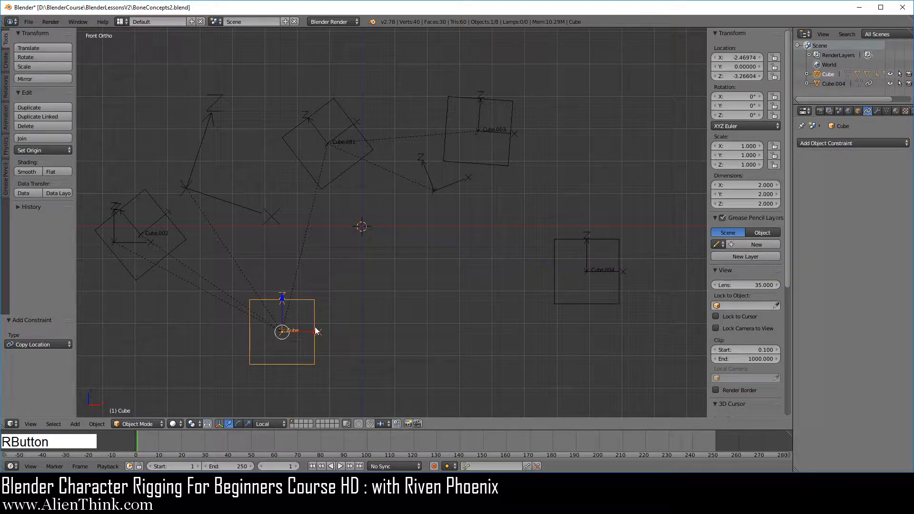
right_click(598, 310)
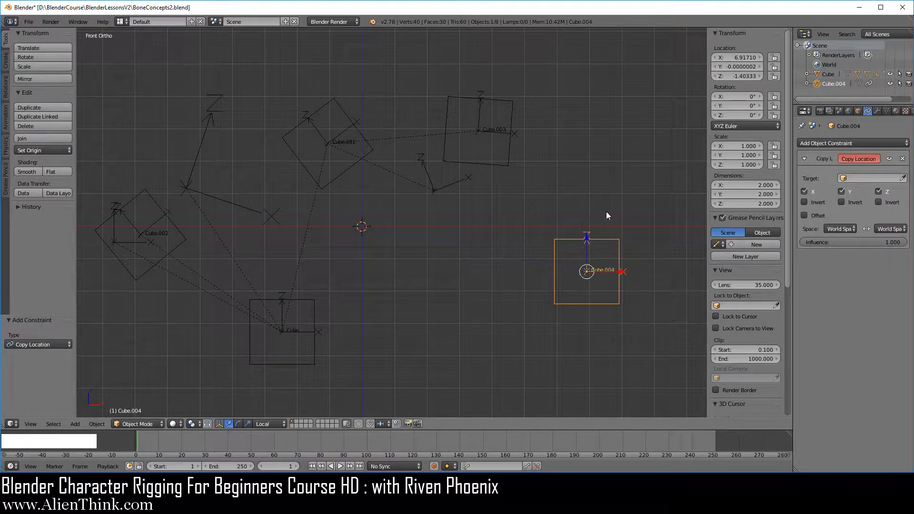
right_click(316, 315)
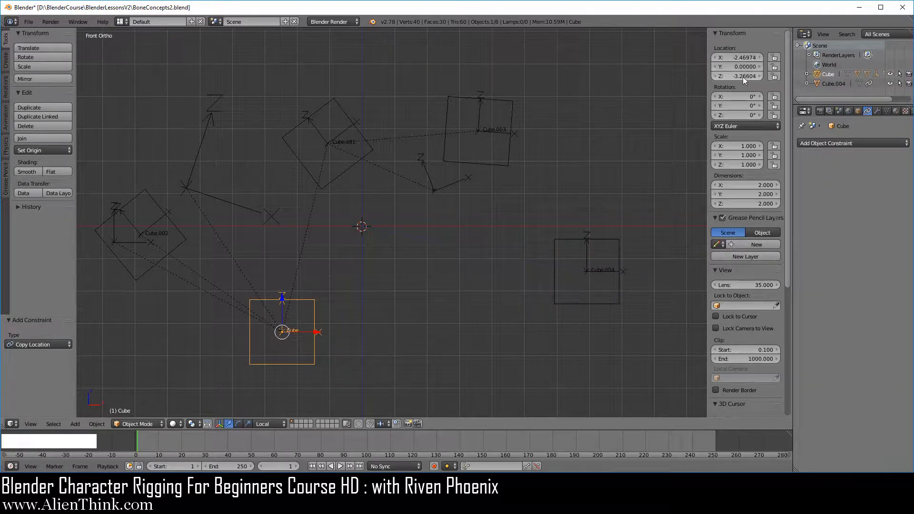
right_click(621, 253)
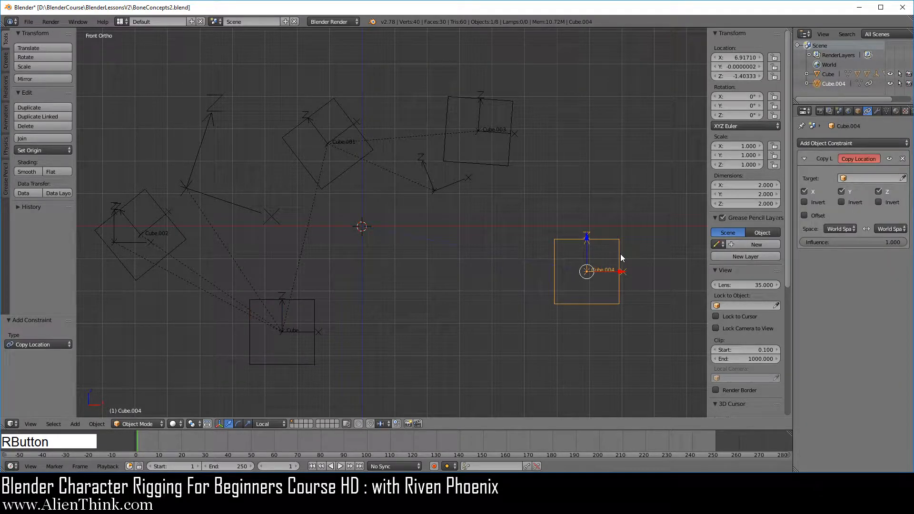
Pick Cube from the viewport as the target of Cube.004's Copy Location constraint, and delete that constraint.
left_click(878, 179)
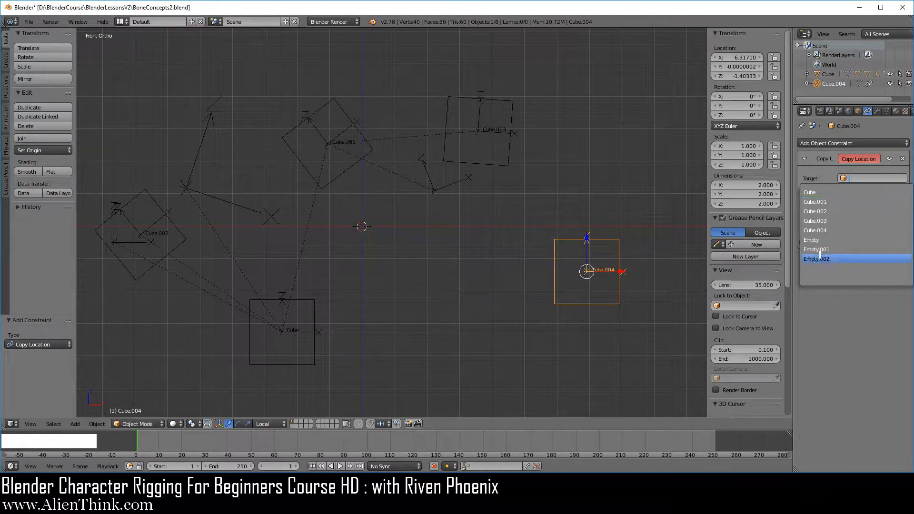
left_click(847, 339)
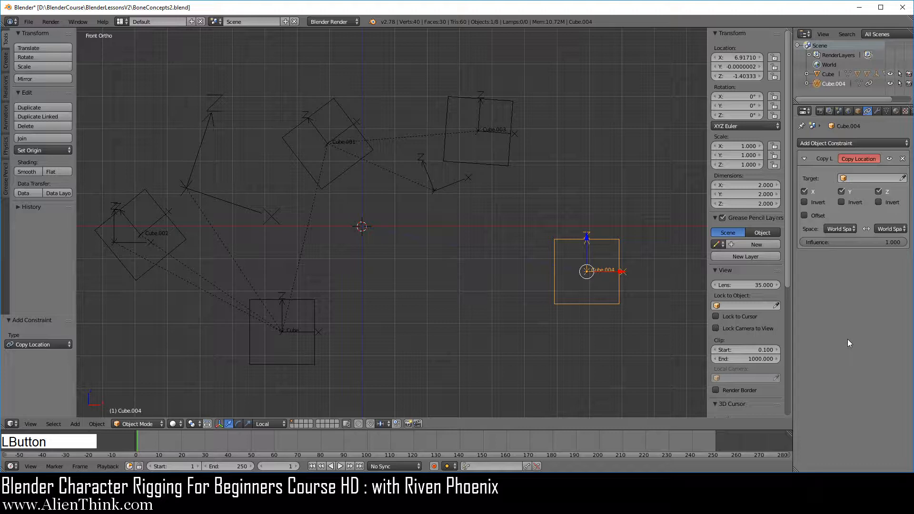
left_click(903, 179)
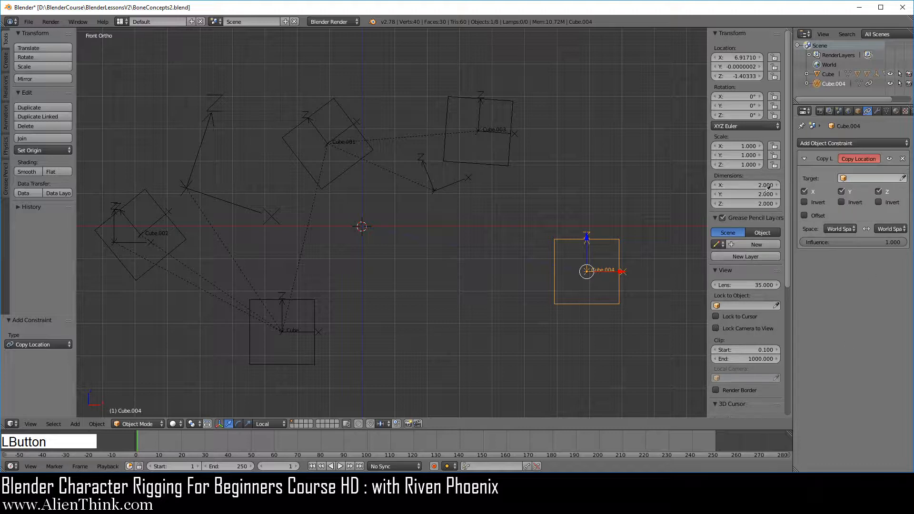
left_click(314, 297)
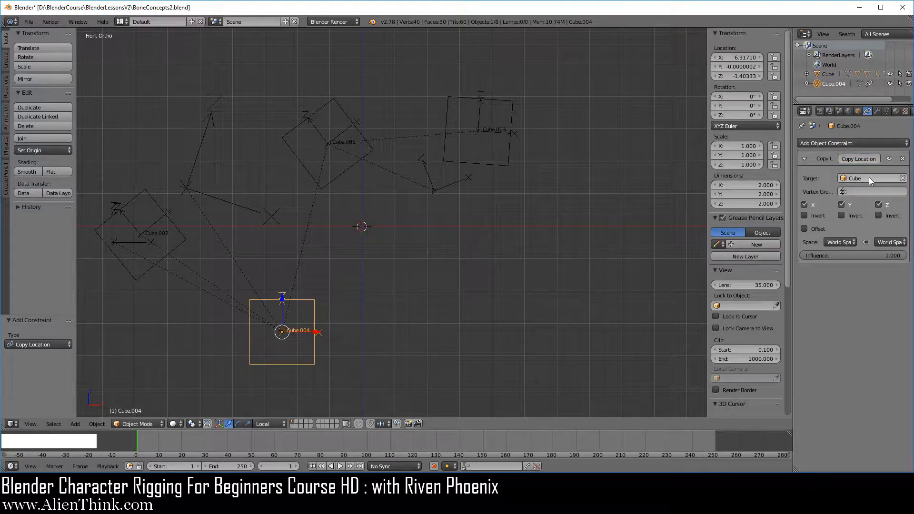
left_click(903, 159)
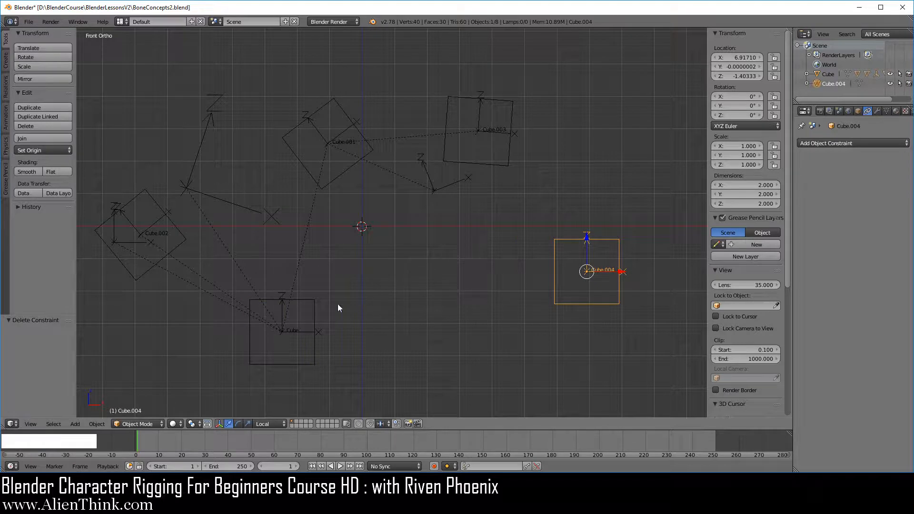
Add a Copy Location constraint to Cube.004 with Cube as its target by selecting Cube first and Cube.004 last.
right_click(317, 315)
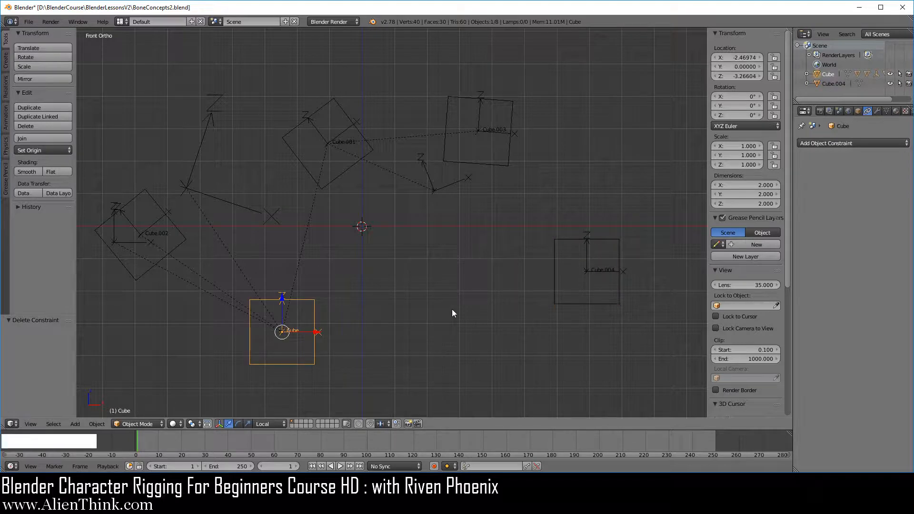
key("shift")
right_click(558, 272, "shift")
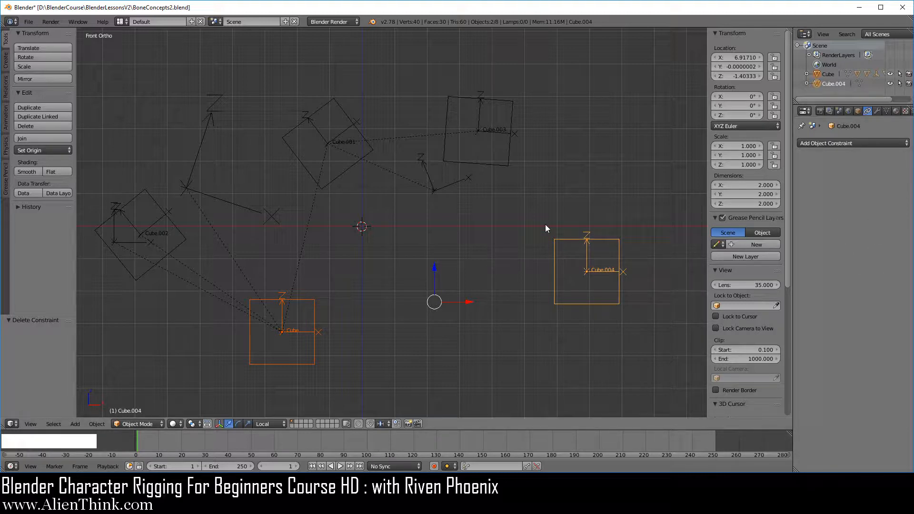
key("ctrl+shift")
key("ctrl+shift+c")
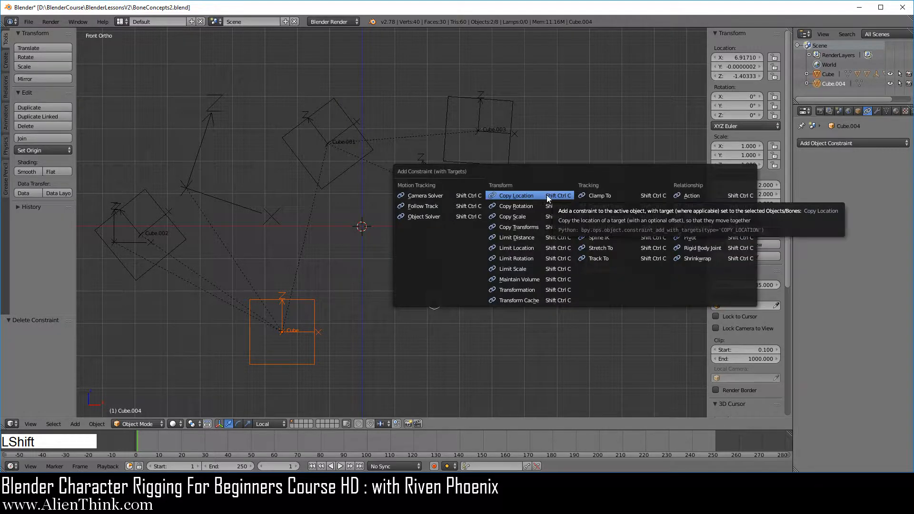
left_click(534, 195)
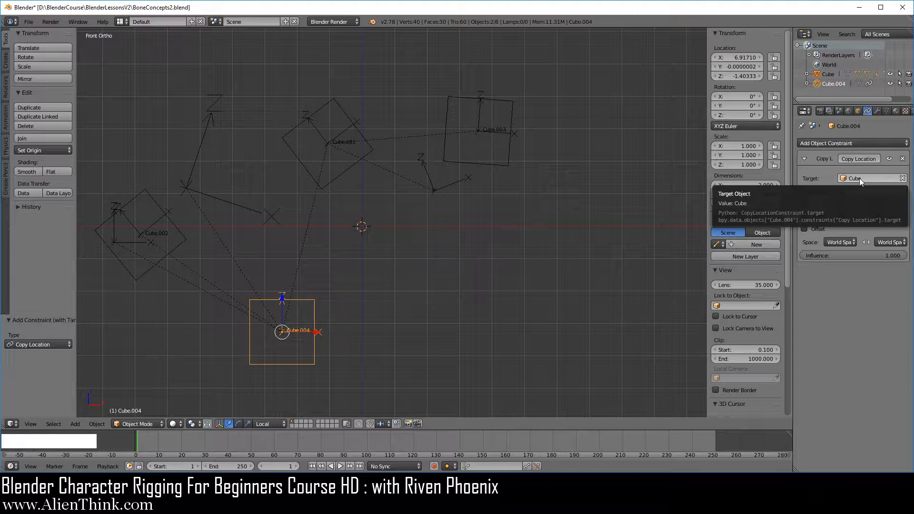
Disable Cube.004's Copy Location constraint and compare the location values of Cube.004 and Cube.
left_click(889, 159)
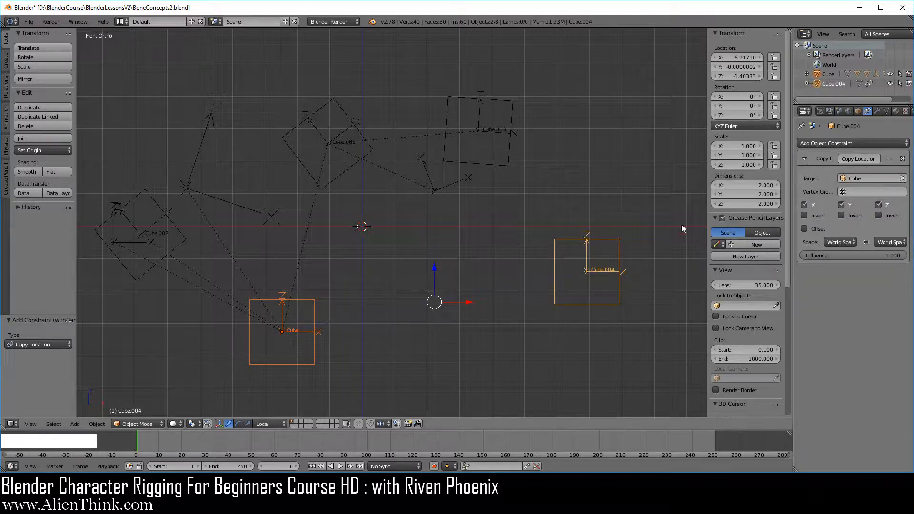
right_click(619, 259)
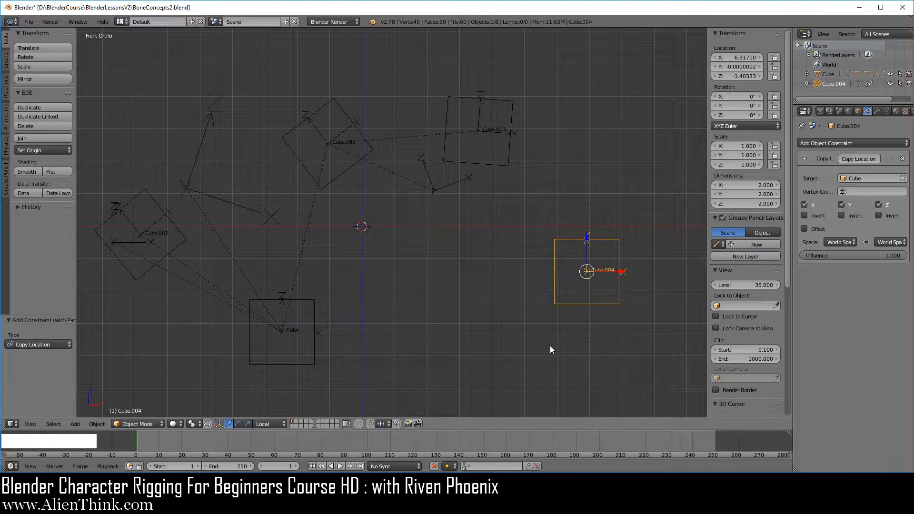
right_click(315, 316)
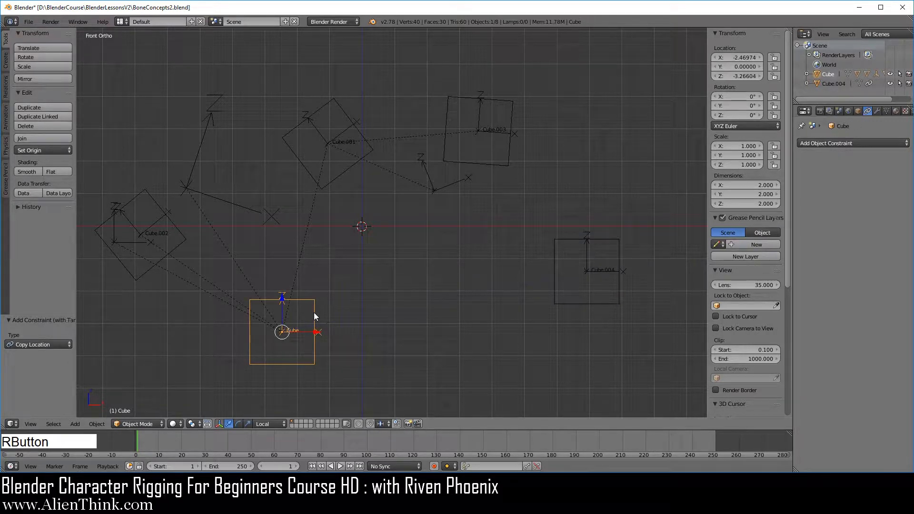
right_click(550, 267)
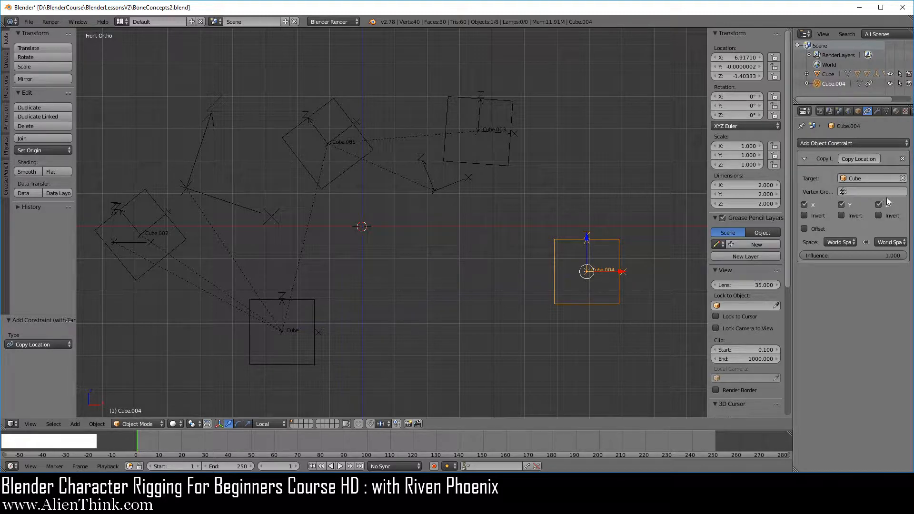
Turn off the X, Y and Z axes of the constraint, re-enable it, and restore Z, X and Y one by one.
left_click_drag(884, 204, 821, 202)
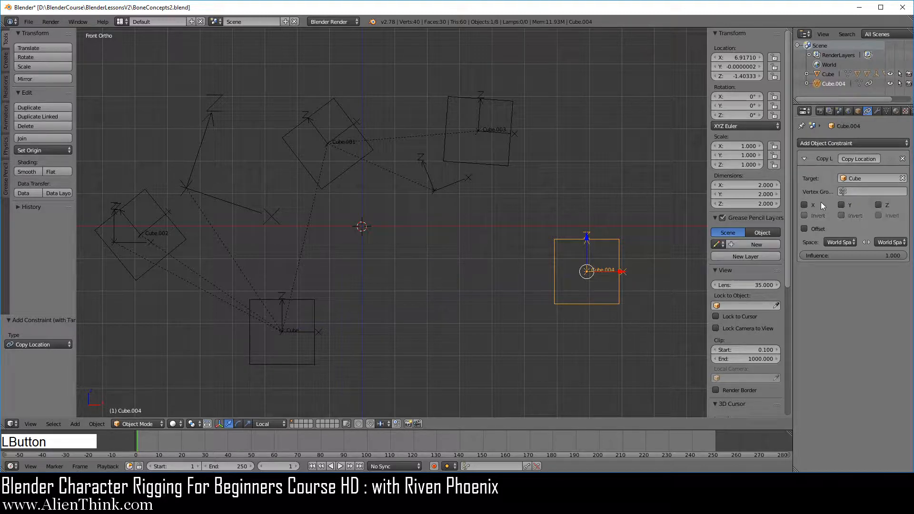
left_click(890, 159)
left_click(879, 204)
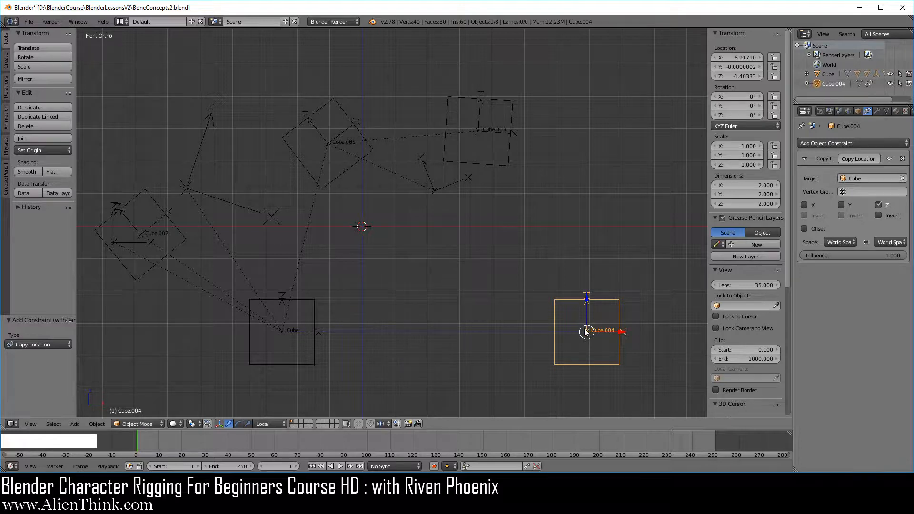
left_click(810, 205)
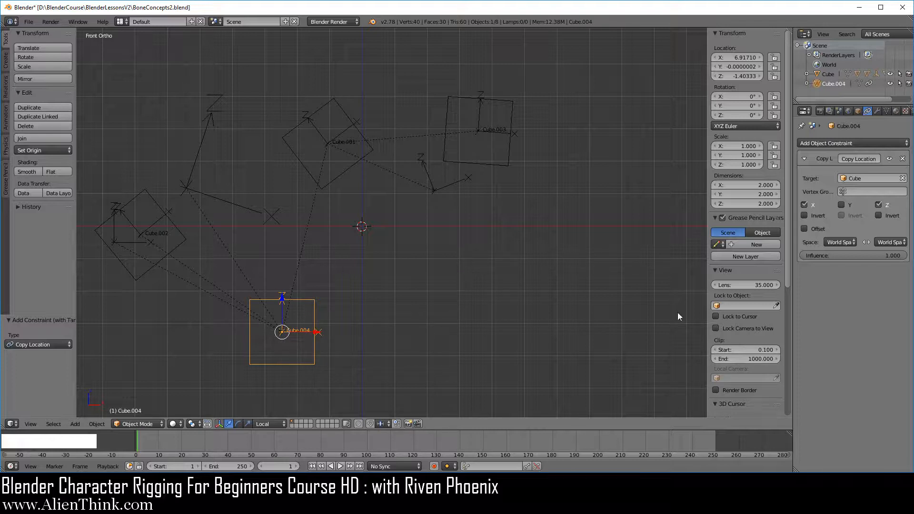
left_click(843, 205)
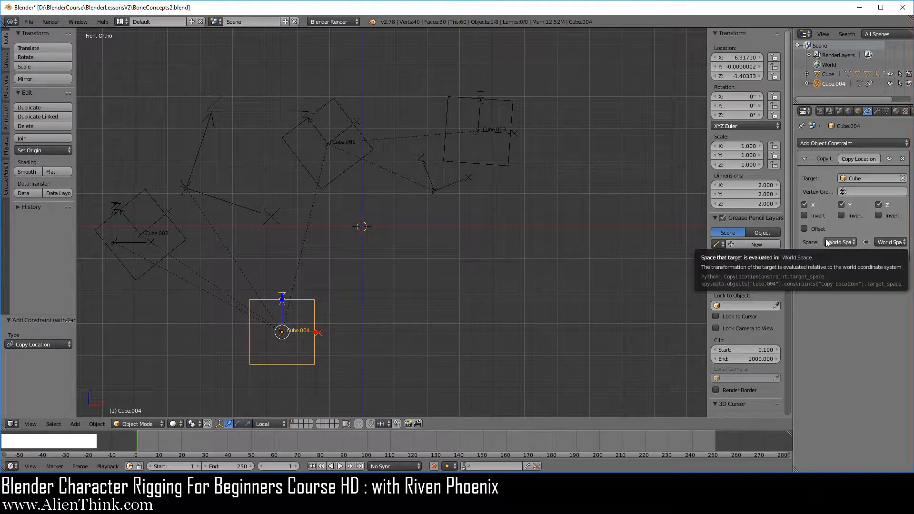
Invert the copied Z, X and Y locations one at a time, checking against Cube's location, and clear all three inversions.
left_click(879, 218)
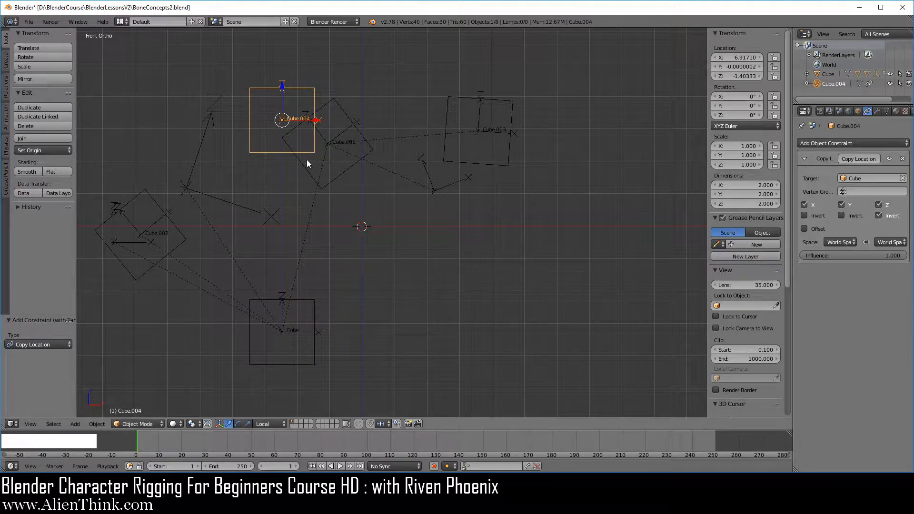
right_click(316, 313)
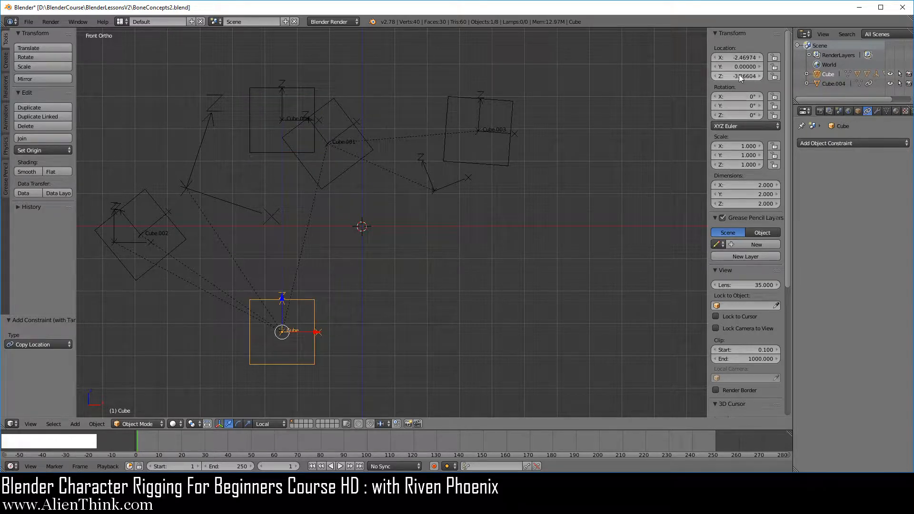
right_click(277, 152)
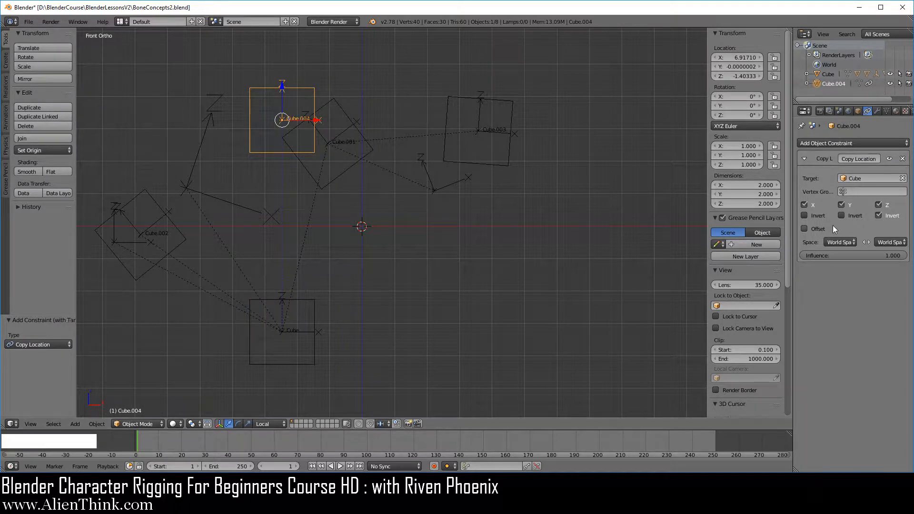
left_click(821, 215)
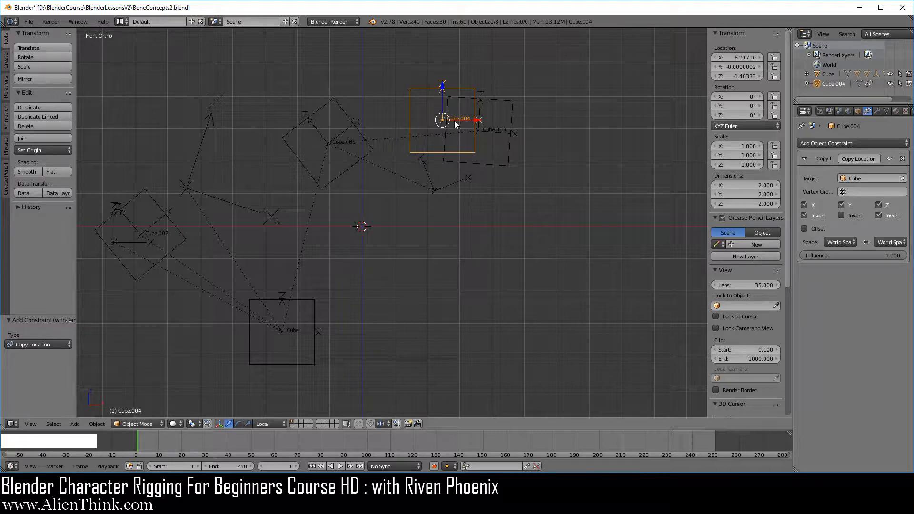
left_click(850, 215)
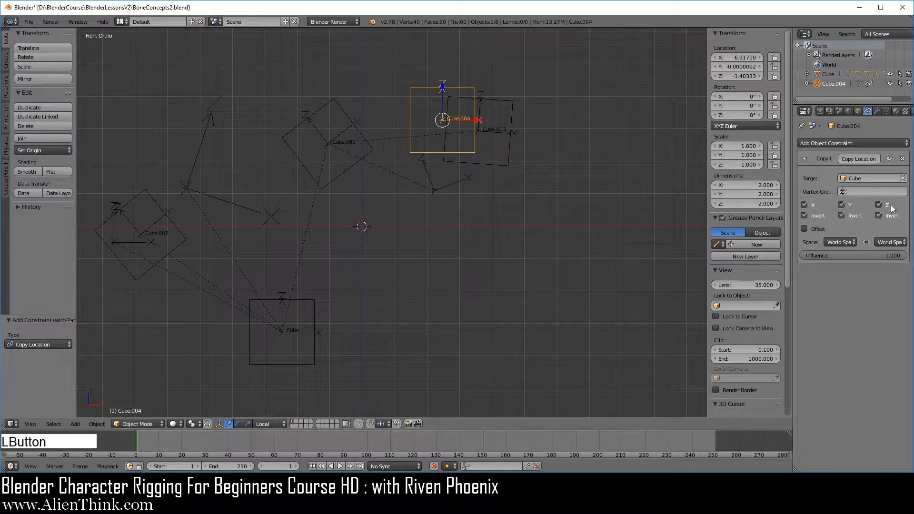
left_click(889, 214)
left_click_drag(867, 215, 827, 214)
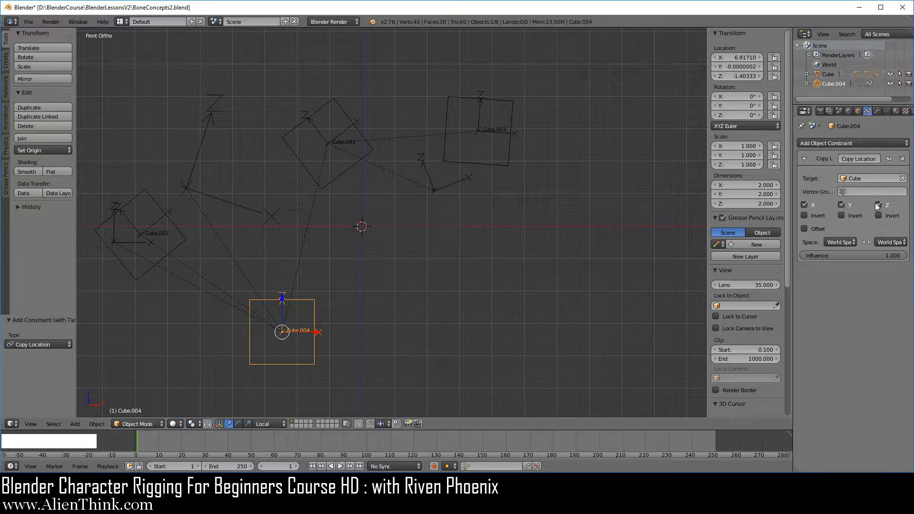
Disable Cube.004's Copy Location constraint, compare the location values of Cube and Cube.004, and re-enable the constraint.
left_click(888, 160)
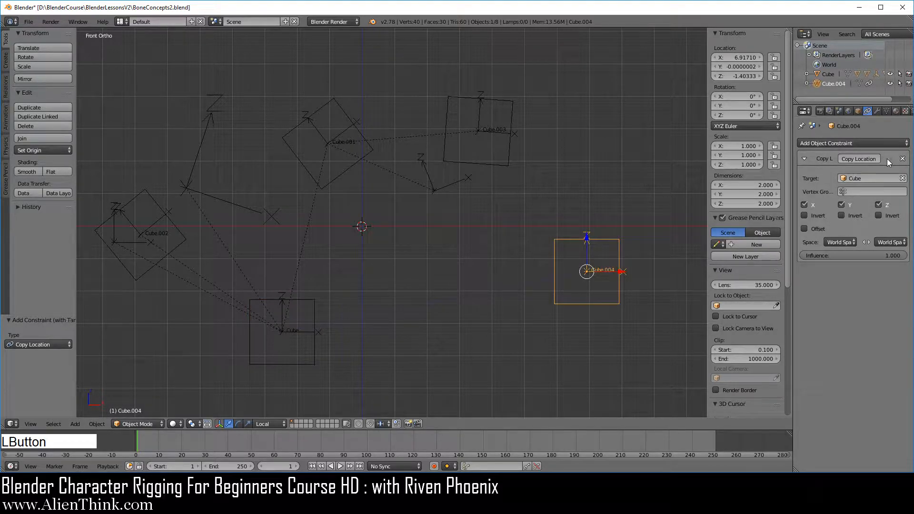
right_click(313, 309)
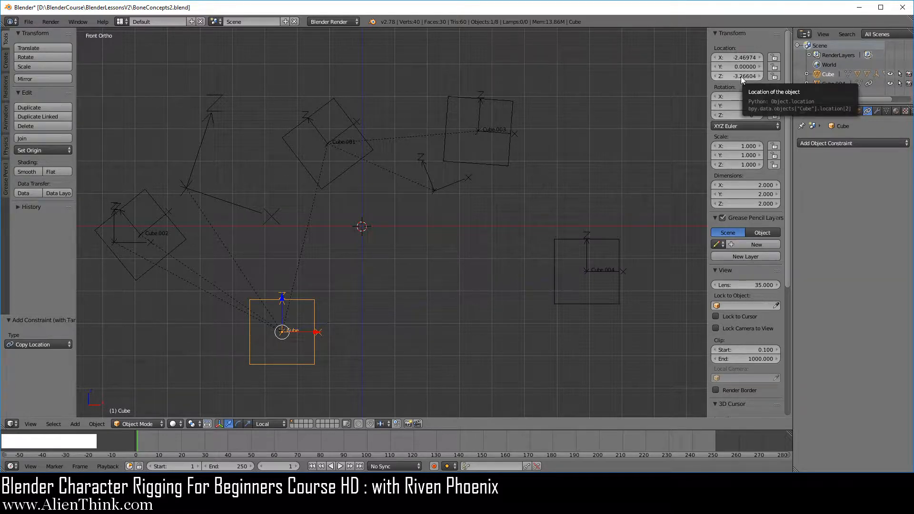
right_click(620, 252)
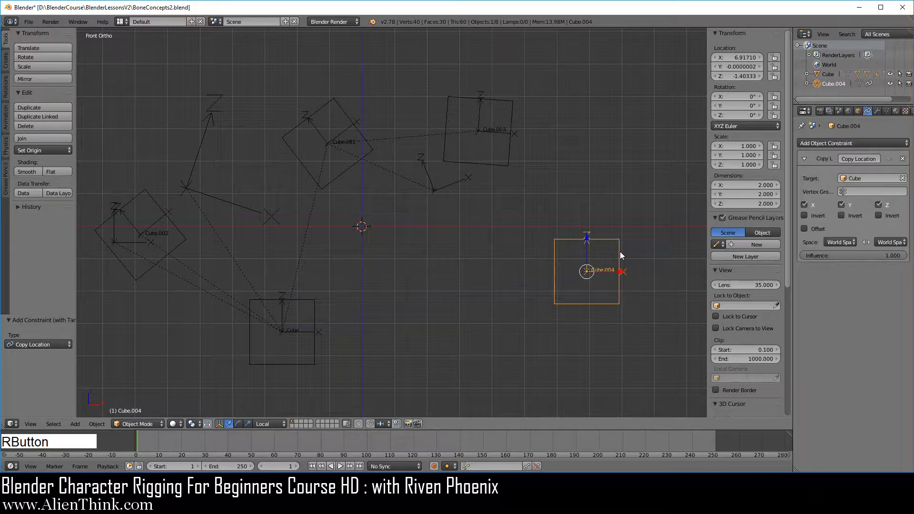
left_click(890, 159)
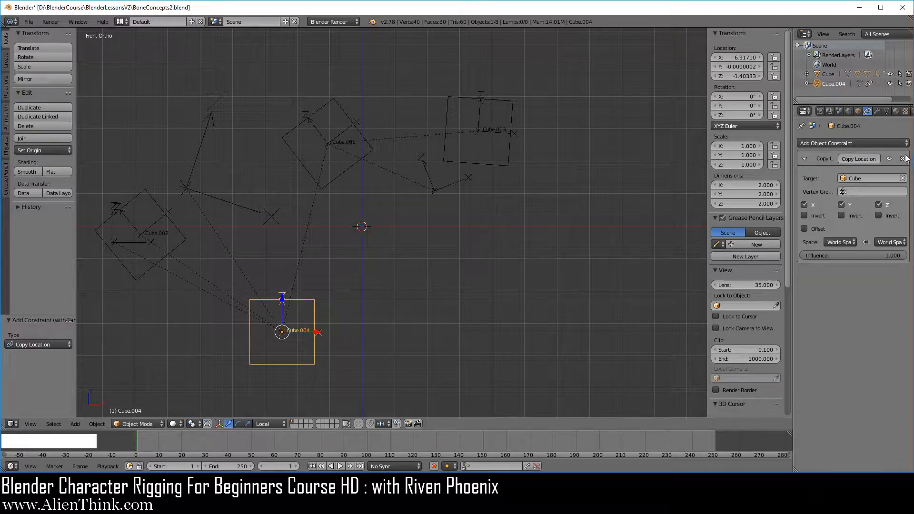
Scale Cube.004 up uniformly to about 1.36 with its Copy Location constraint disabled, and re-enable the constraint.
left_click(890, 159)
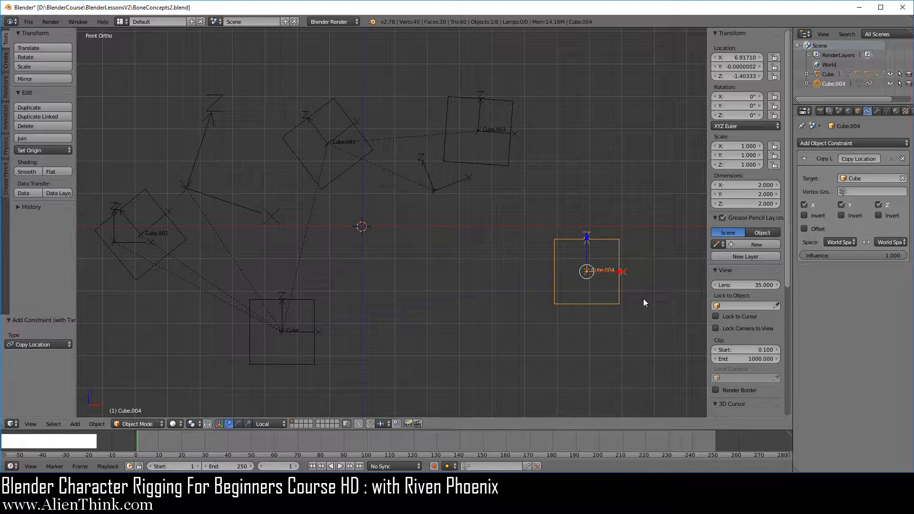
key("s")
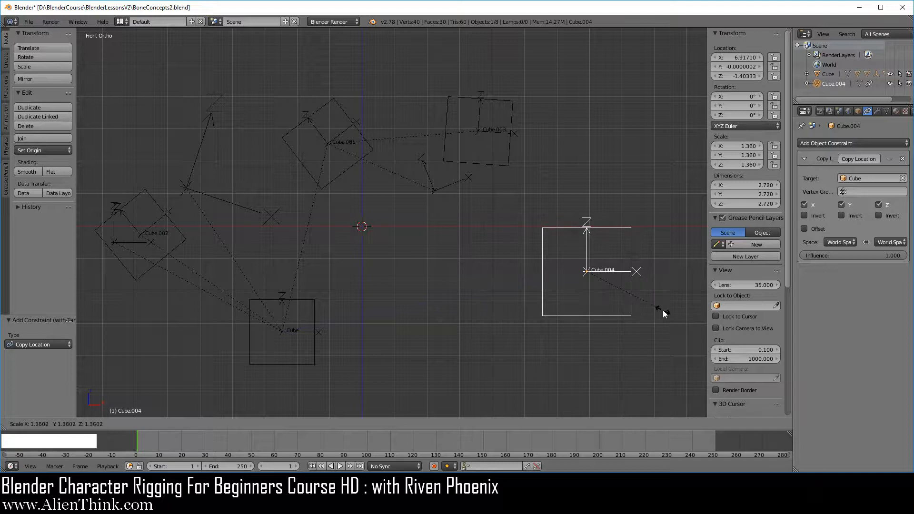
left_click(664, 313)
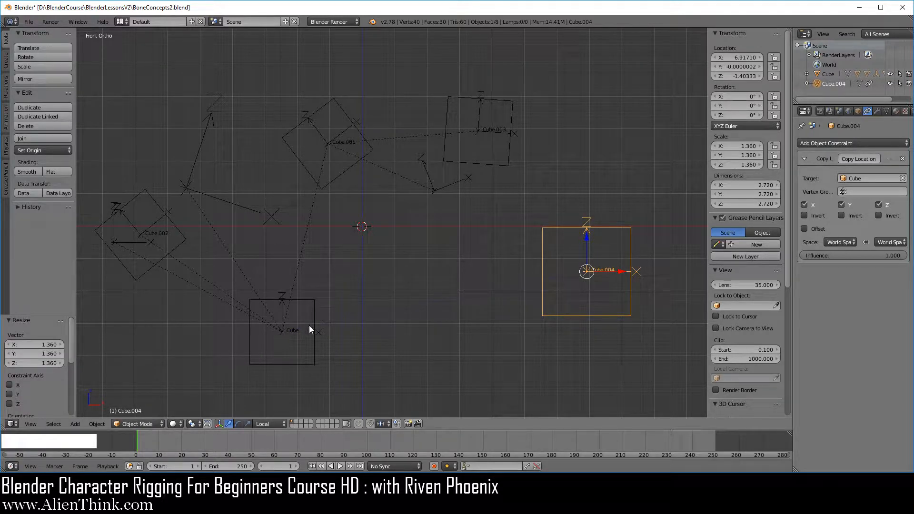
left_click(889, 160)
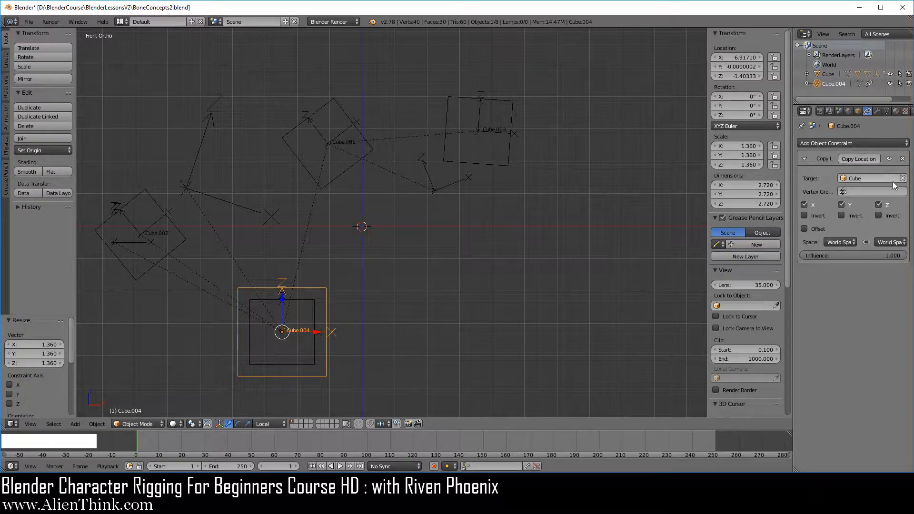
With the constraint disabled, clear Cube.004's location and move it about 2.96 units along X, and re-enable the constraint.
left_click(891, 159)
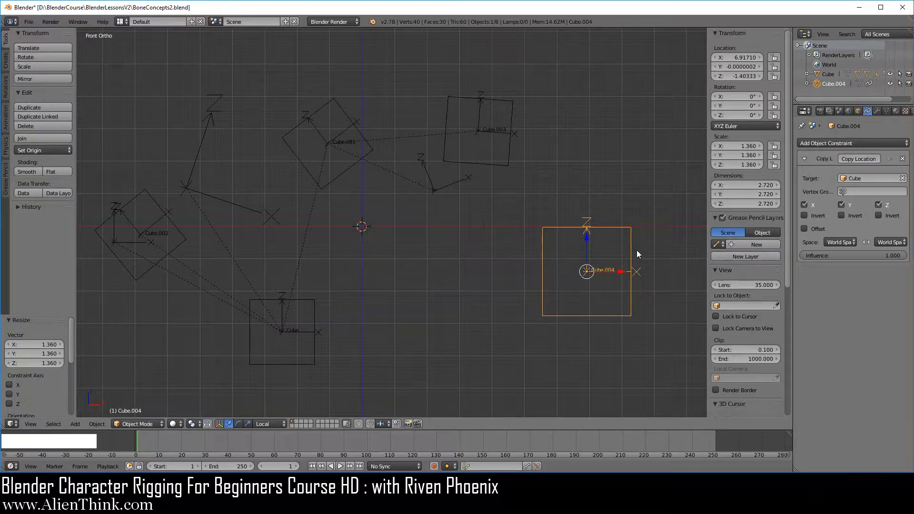
key("alt+g")
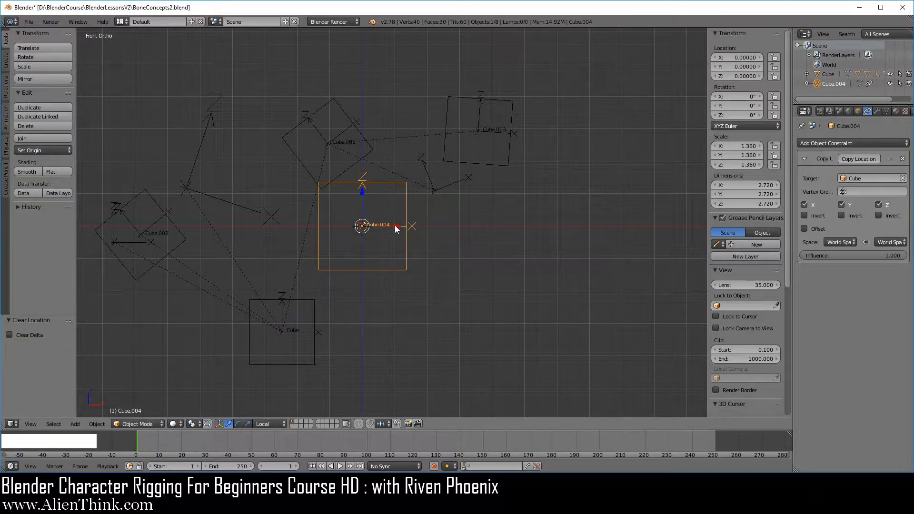
left_click_drag(396, 227, 492, 219)
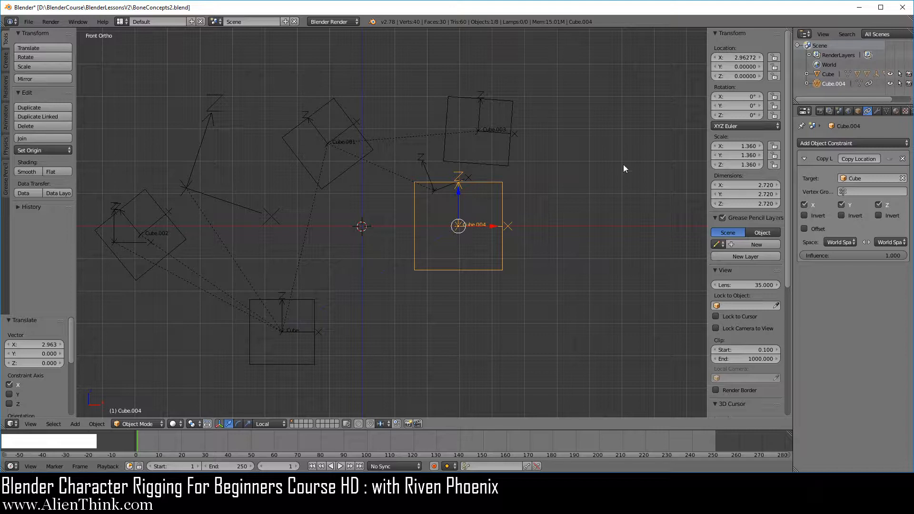
left_click(890, 159)
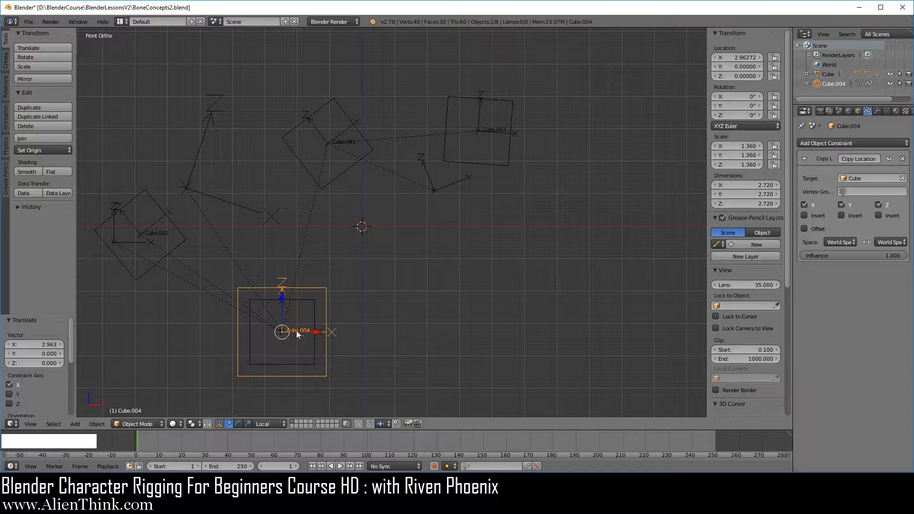
Compare the locations of Cube and Cube.004, and turn the constraint's Offset option on and off again.
right_click(314, 310)
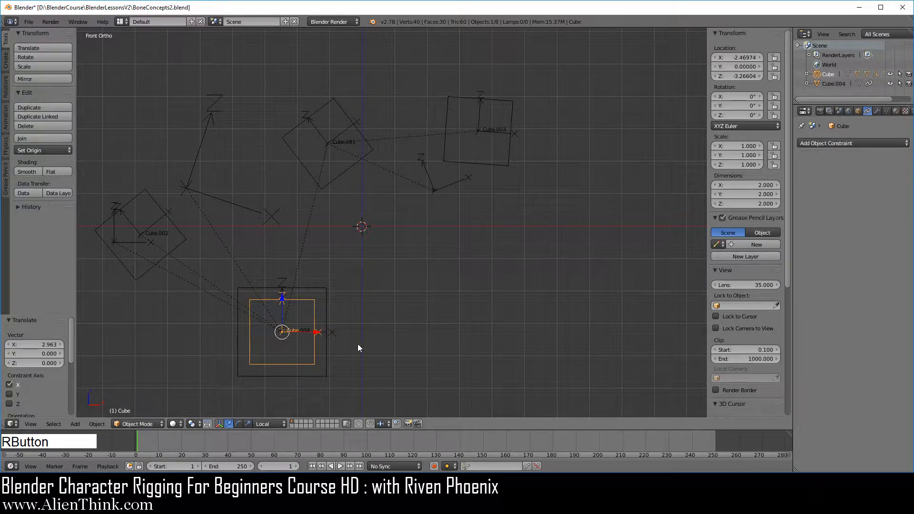
right_click(327, 310)
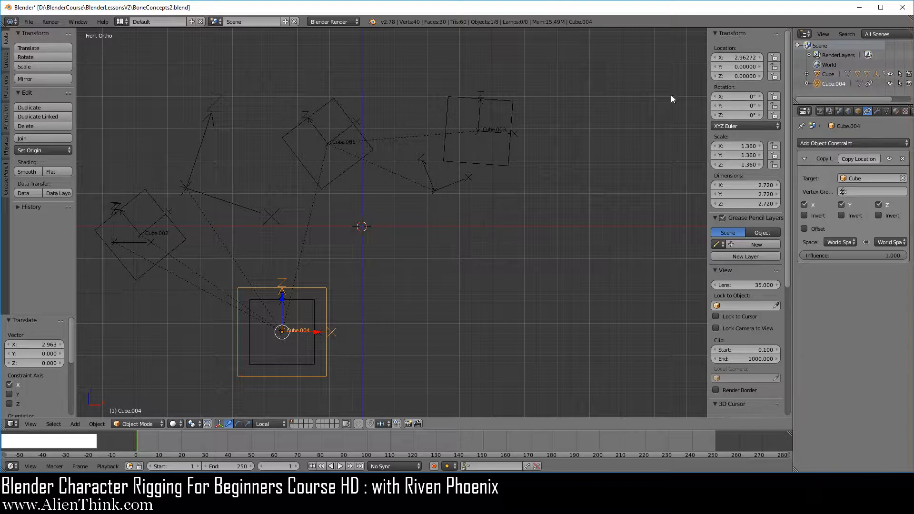
left_click(815, 230)
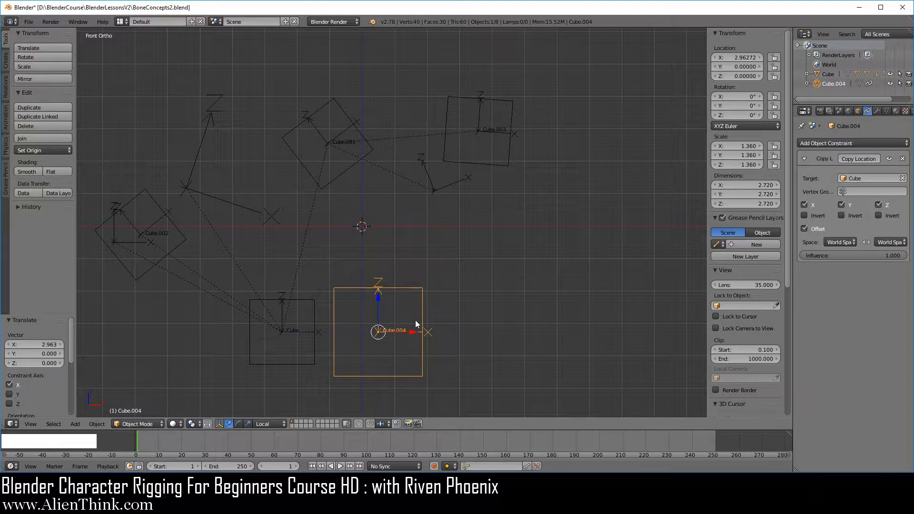
left_click(815, 228)
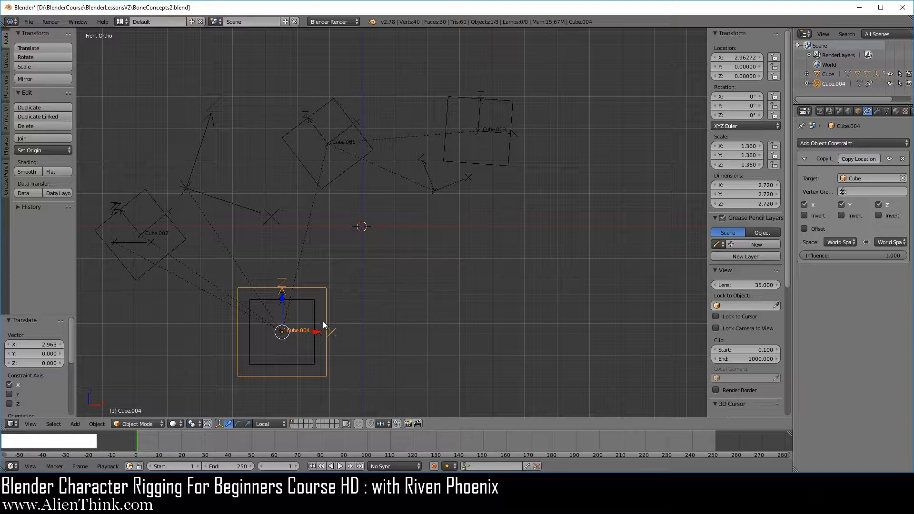
Try moving Cube.004 with the constraint active, shifting its own location to about X 6.19 and Z 0.70.
key("g")
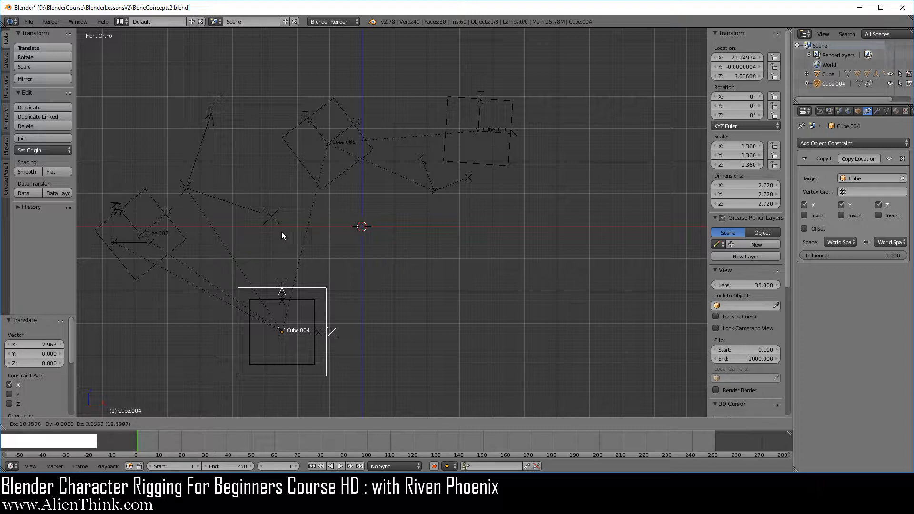
right_click(241, 239)
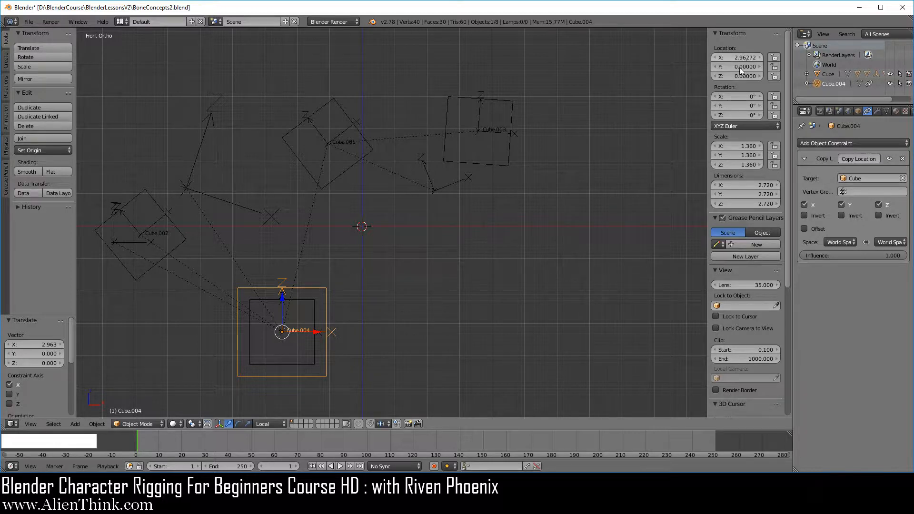
key("g")
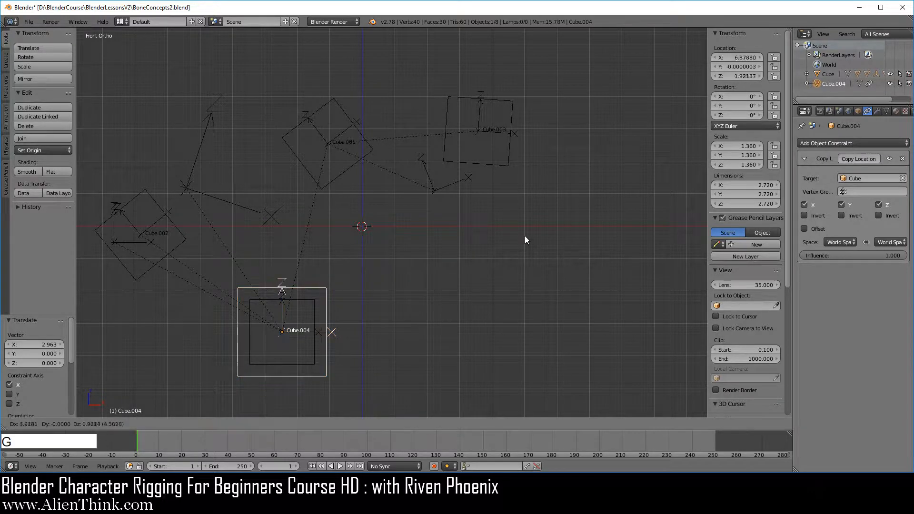
left_click(525, 280)
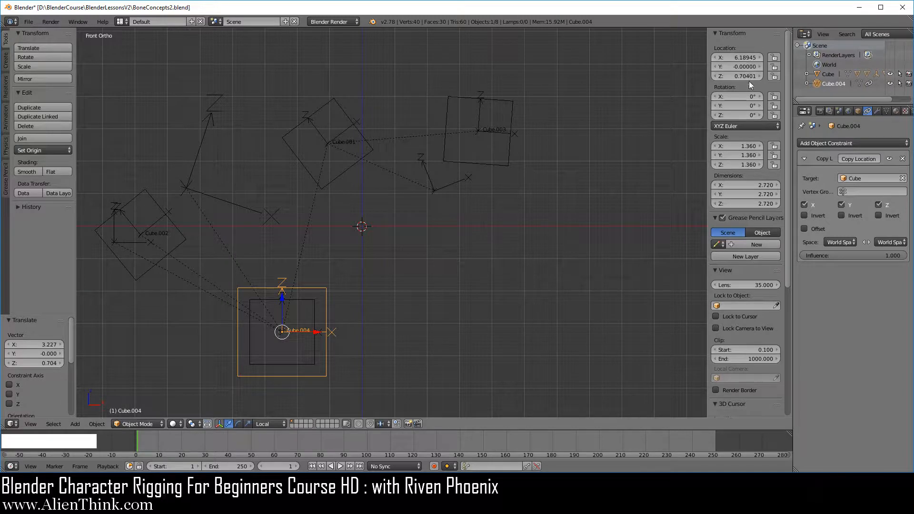
Disable the Copy Location constraint, clear Cube.004's location, and move it about 3.02 units along X.
left_click(890, 159)
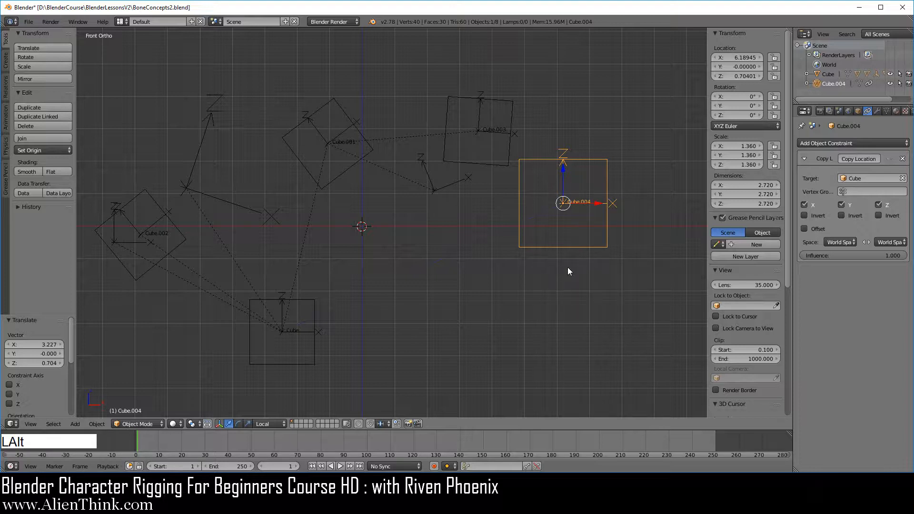
key("alt+g")
left_click_drag(396, 227, 494, 226)
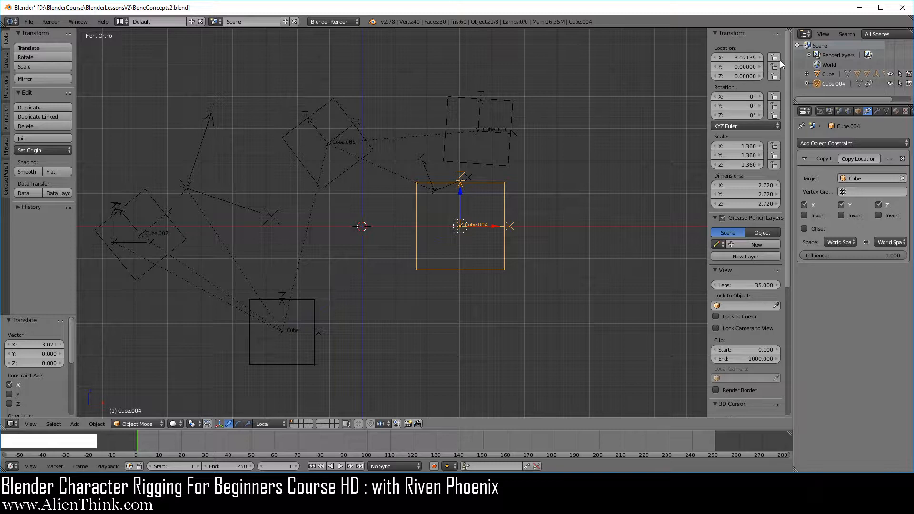
Lock Cube.004's X, Y and Z location, re-enable the constraint for a test move, and unlock all three axes.
left_click_drag(775, 57, 774, 77)
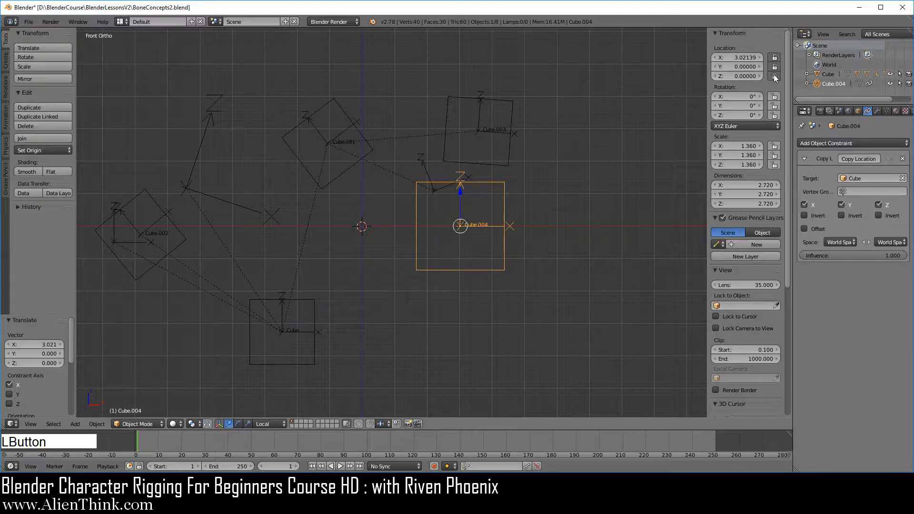
left_click(889, 159)
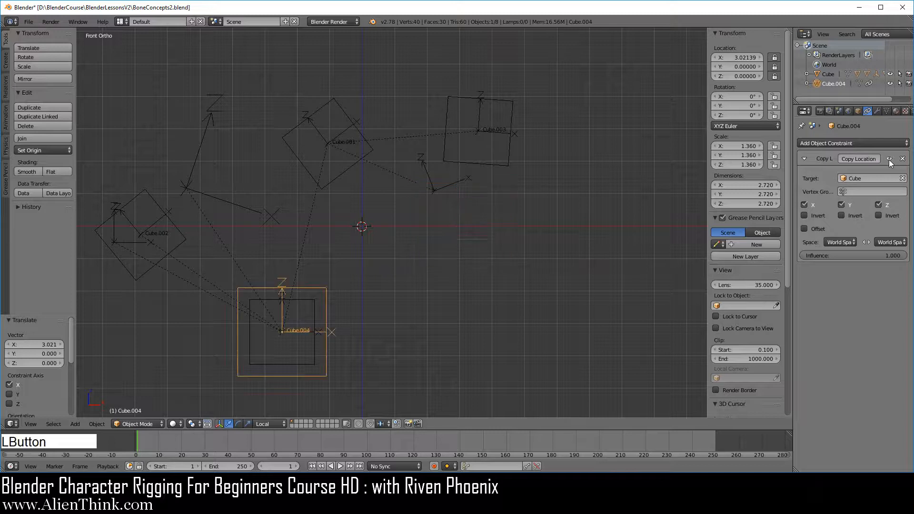
key("g")
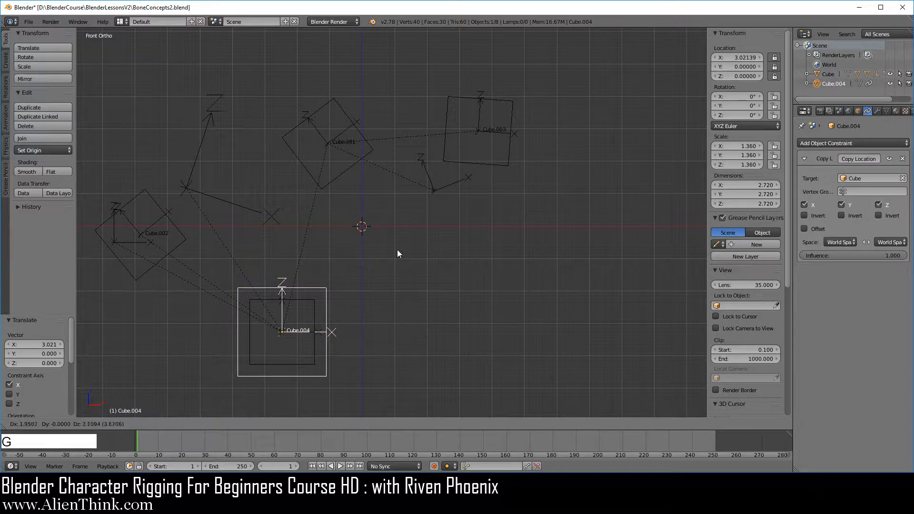
right_click(548, 212)
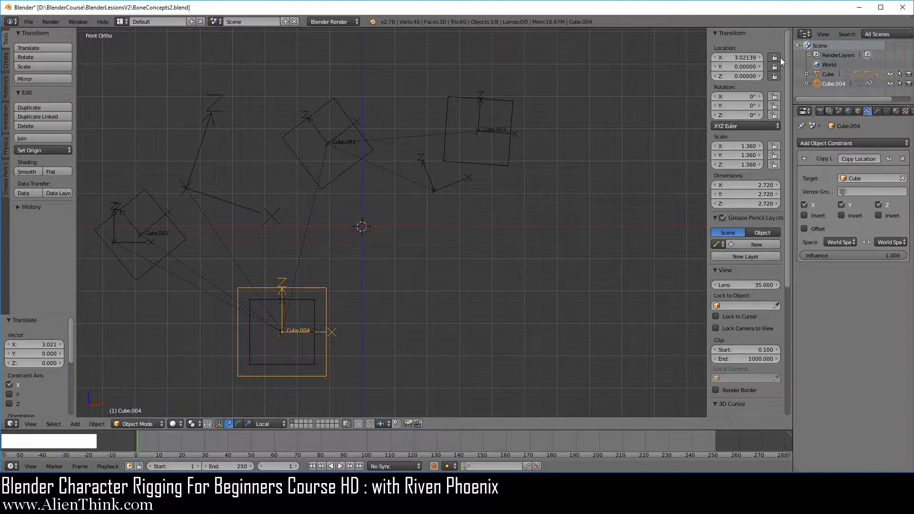
left_click_drag(774, 57, 774, 77)
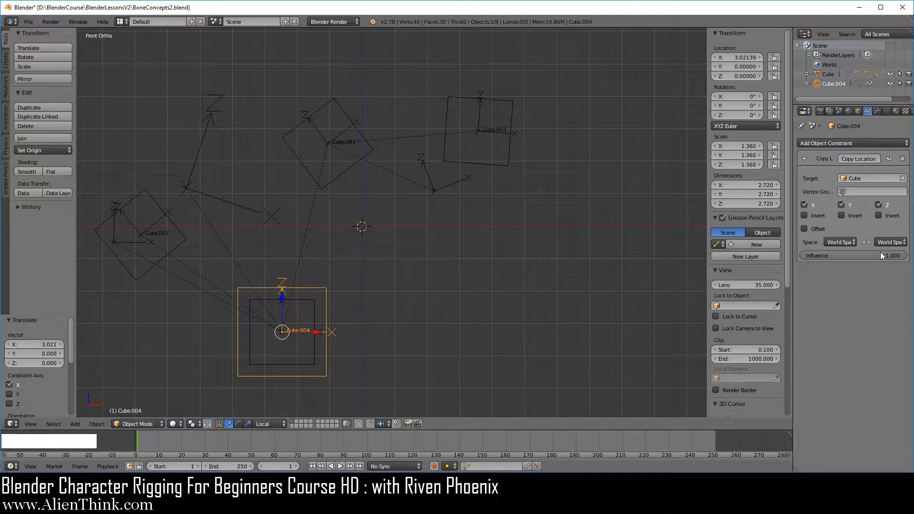
Try the Copy Location influence at about 0.452 with a cancelled test move of Cube, and restore Cube.004's influence to 1.000.
left_click_drag(900, 257, 852, 258)
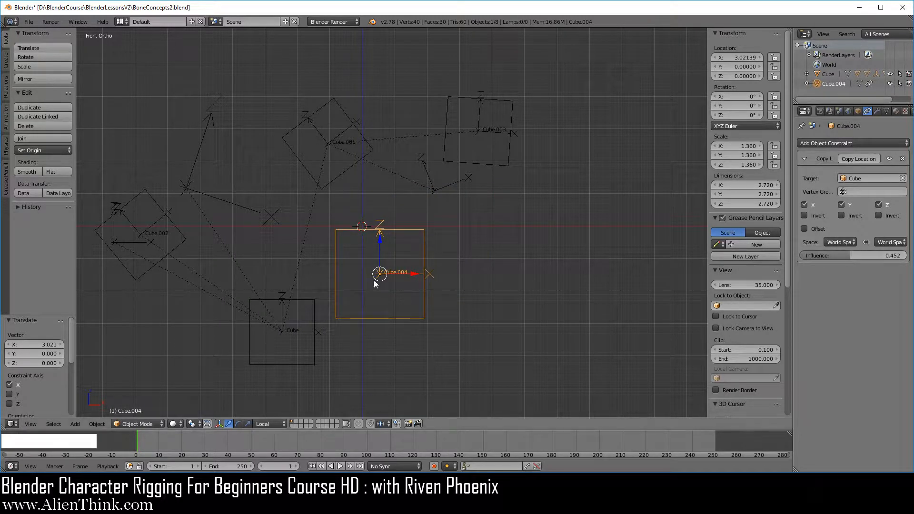
right_click(314, 339)
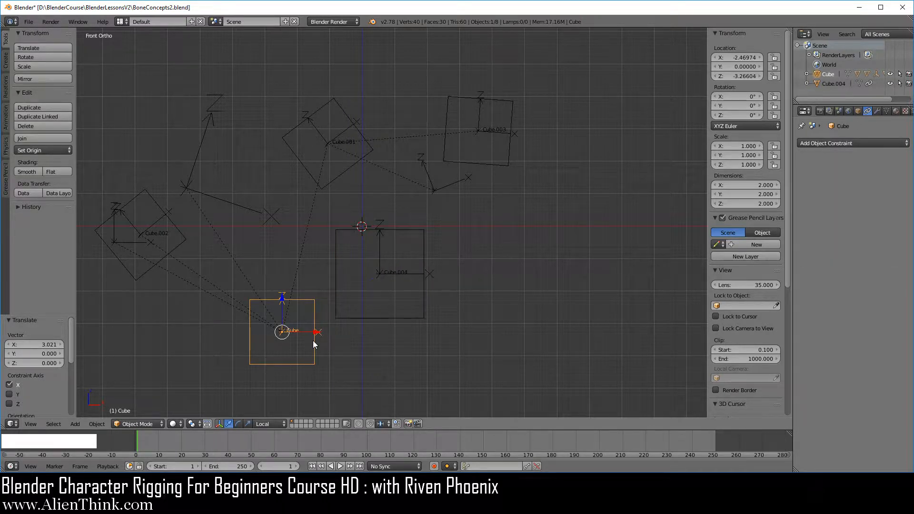
key("g")
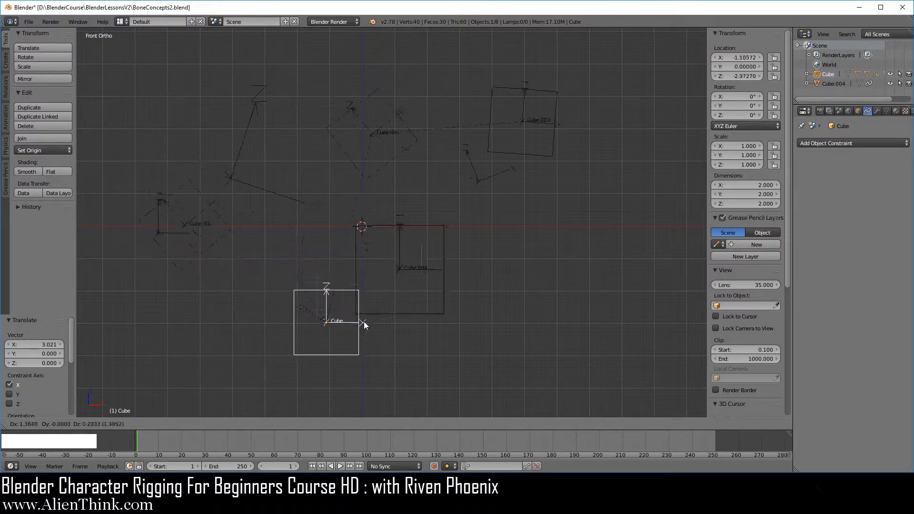
right_click(301, 304)
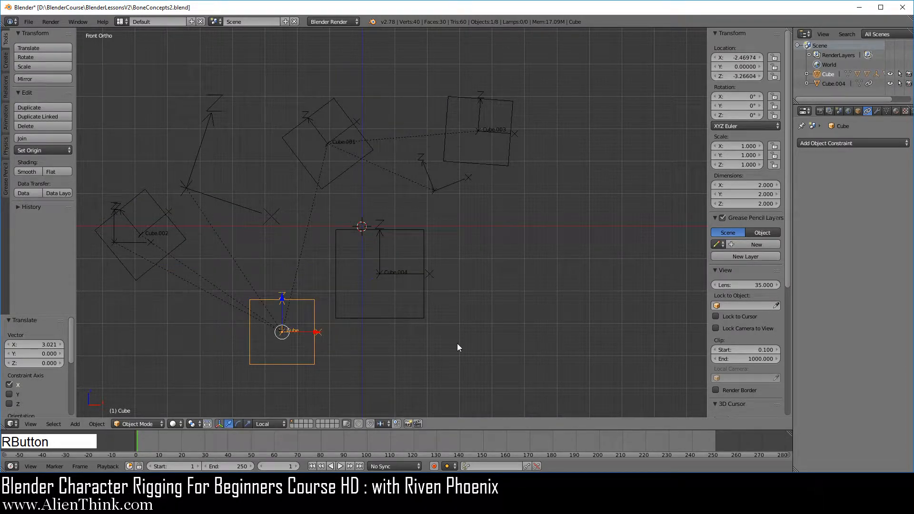
right_click(425, 268)
left_click_drag(859, 256, 904, 255)
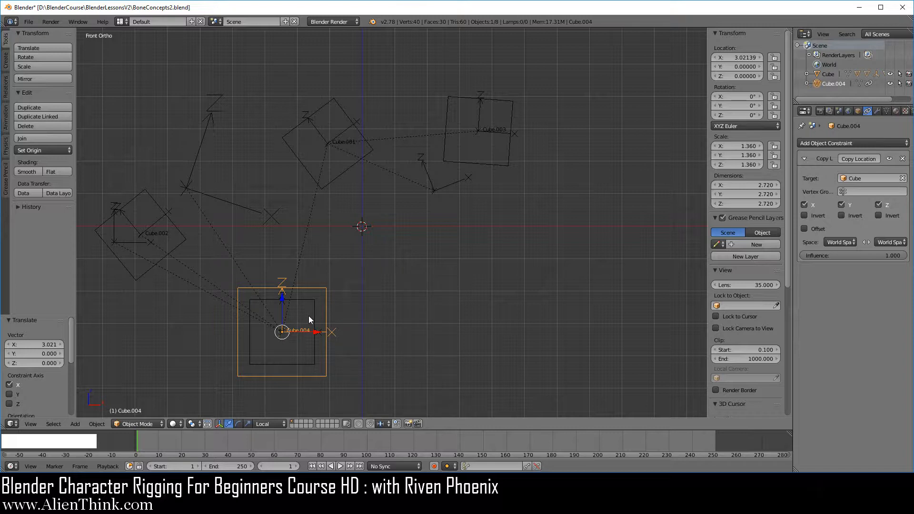
Review the Target Space choices of Cube.004's Copy Location constraint without changing them, and select Cube.001.
left_click(840, 242)
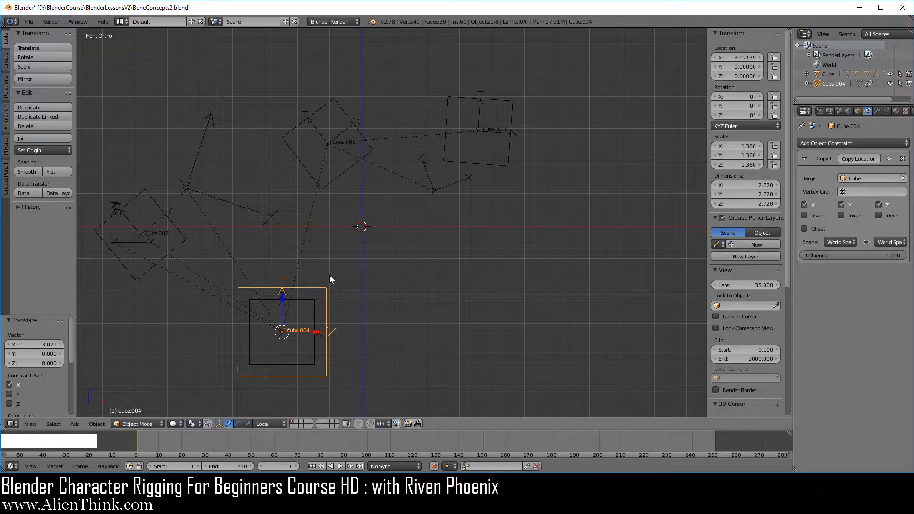
left_click(840, 242)
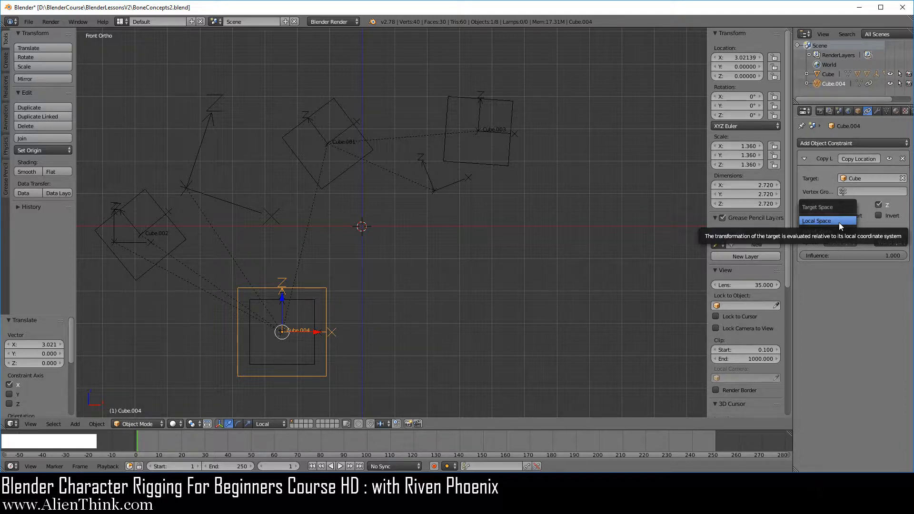
right_click(342, 176)
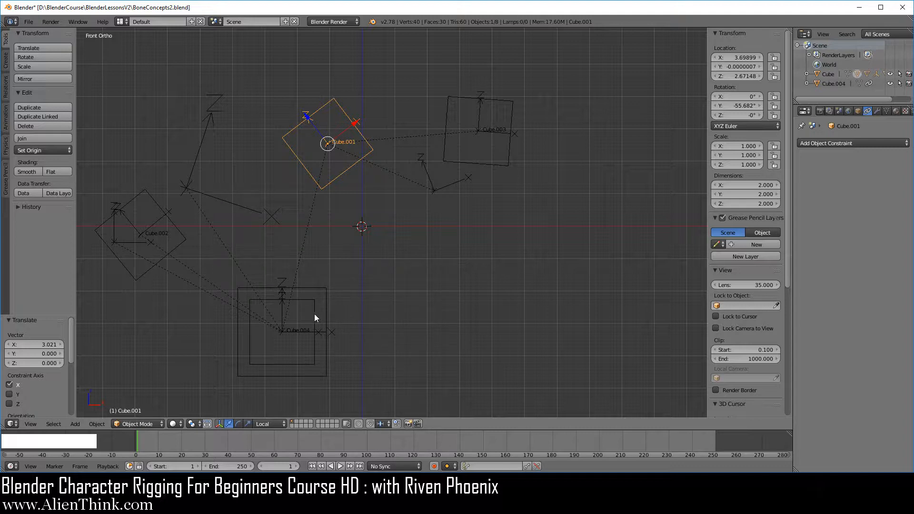
Review the Owner Space choices of Cube.004's Copy Location constraint, keeping World Space, and check Cube against Cube.004.
right_click(325, 310)
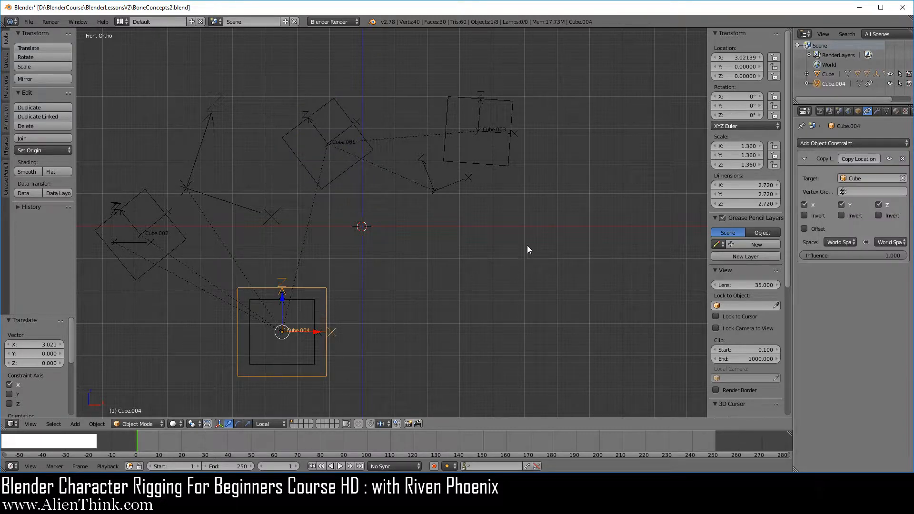
left_click(890, 242)
left_click(888, 231)
right_click(310, 318)
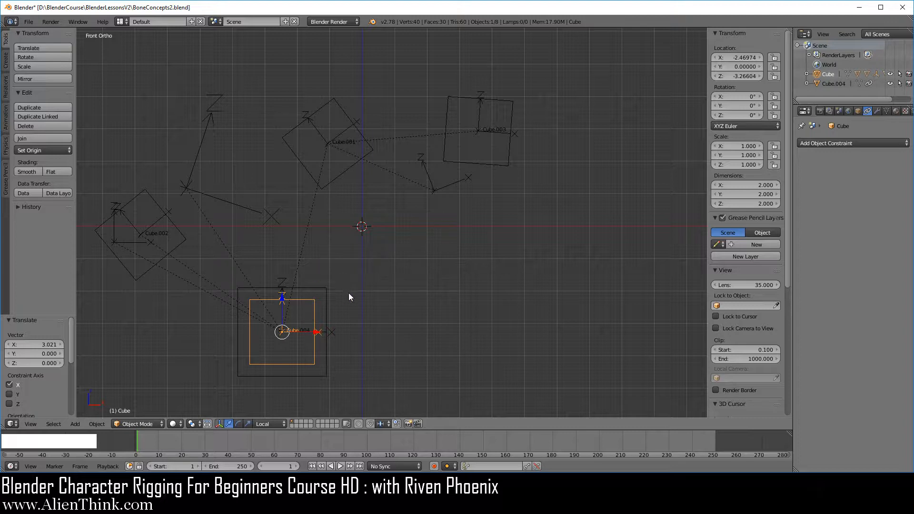
right_click(325, 309)
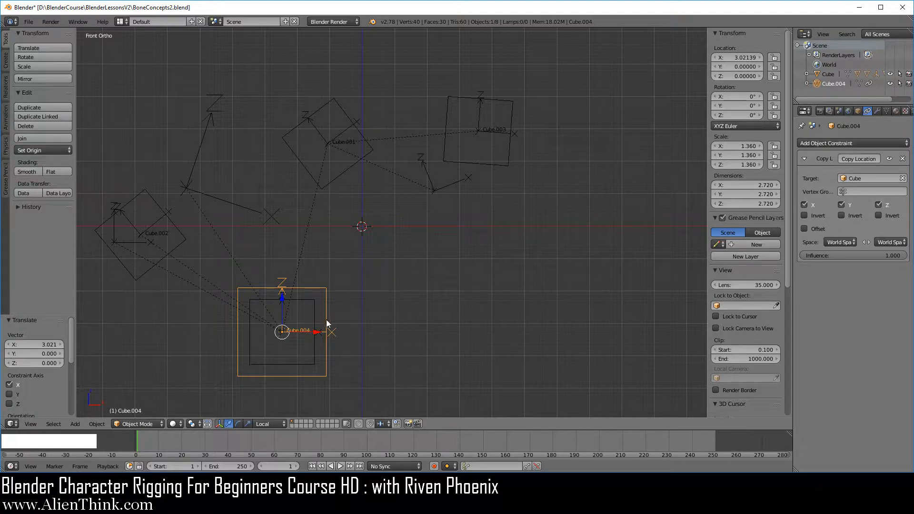
Replace the target of Cube.004's Copy Location constraint with Cube.001.
left_click(903, 178)
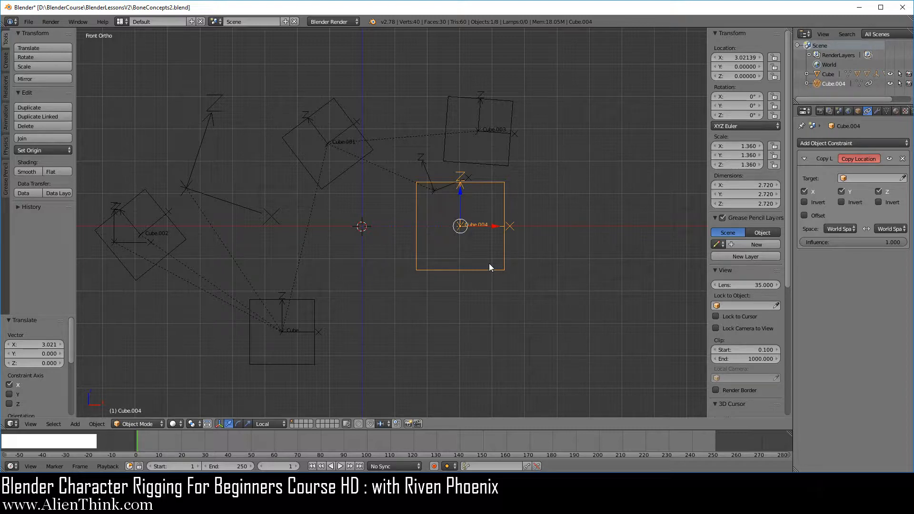
left_click(844, 229)
left_click(905, 178)
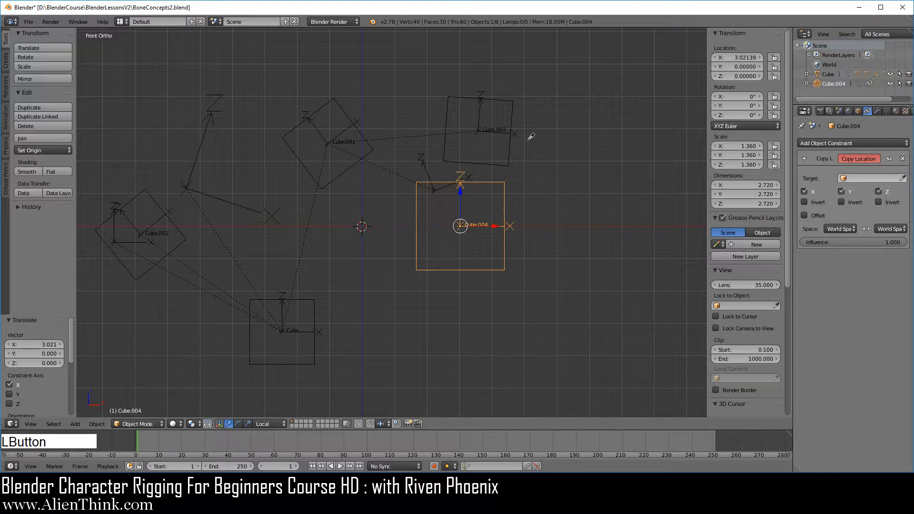
left_click(341, 97)
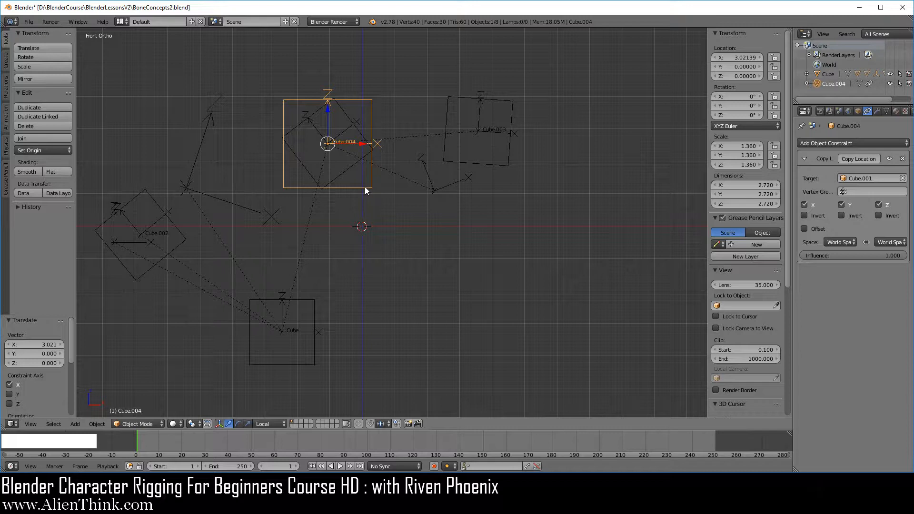
Compare Cube.001 with Cube.004 and set the Target Space of Cube.004's Copy Location constraint to Local Space.
right_click(355, 168)
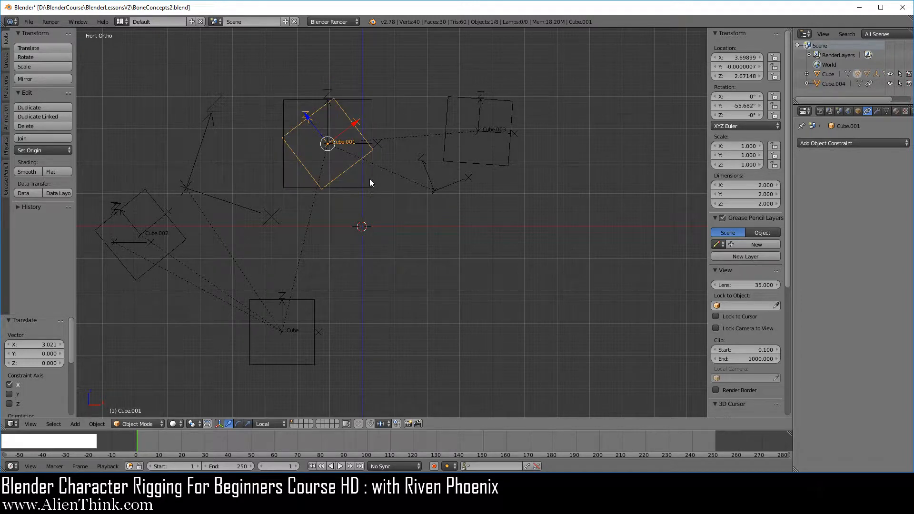
right_click(370, 179)
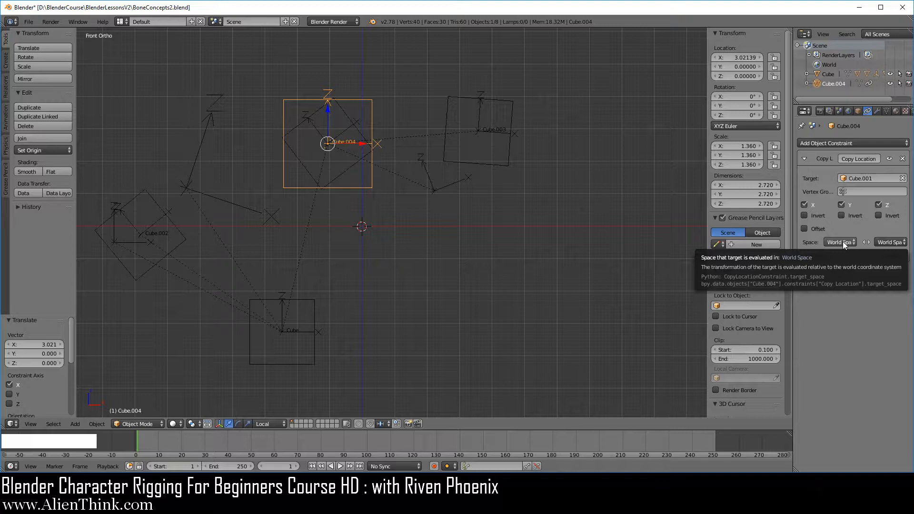
scroll(428, 219, "up", 2)
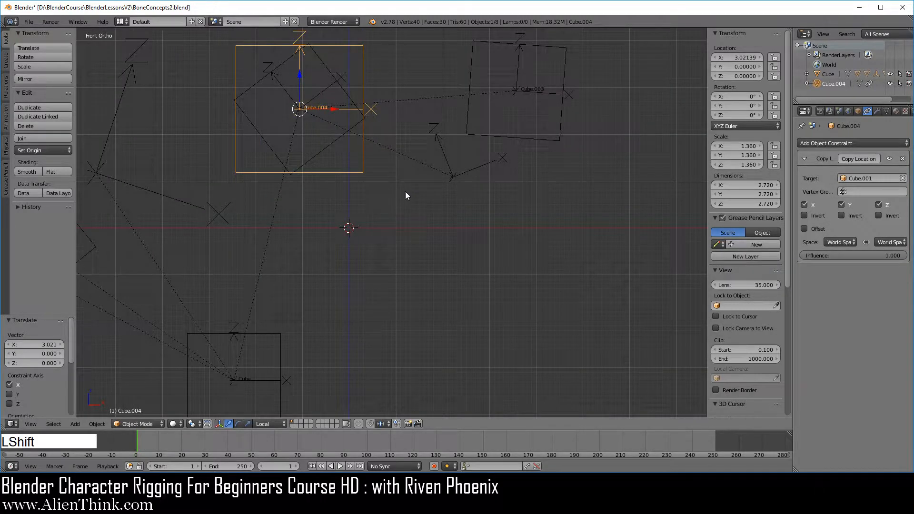
middle_click_drag(406, 195, 516, 262, "shift")
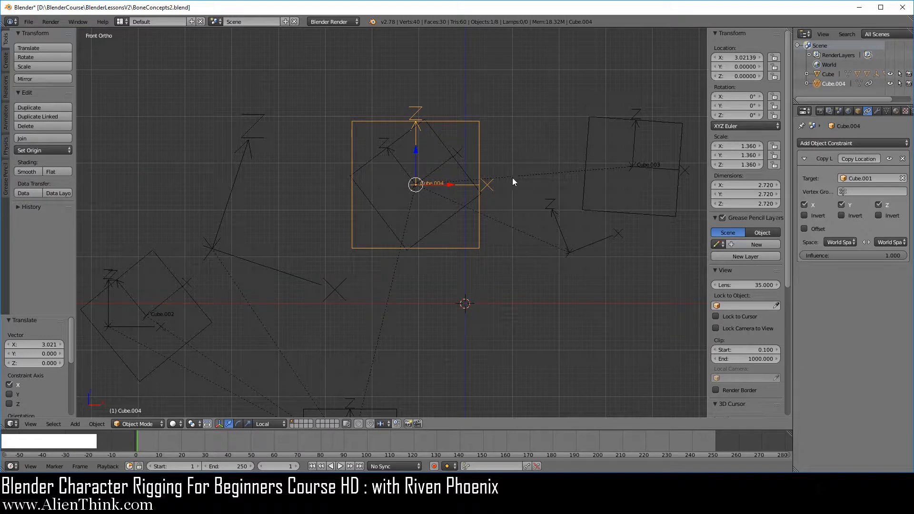
right_click(447, 216)
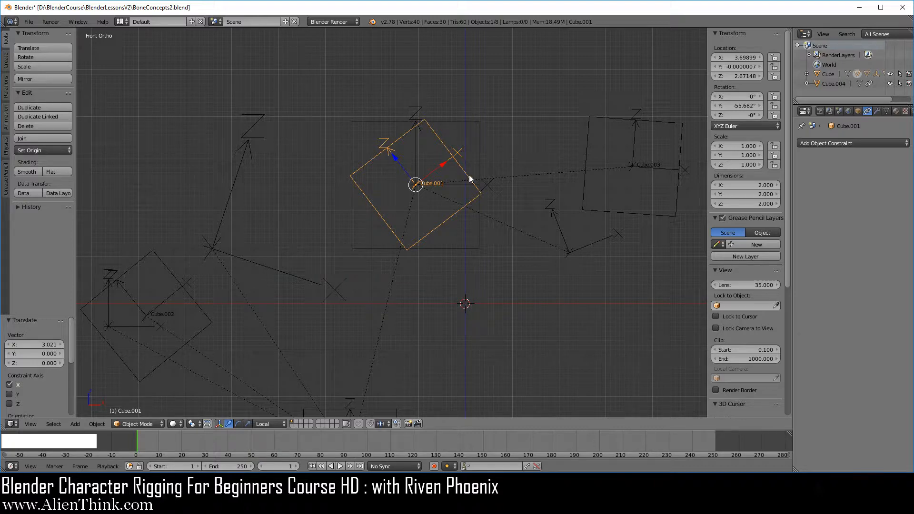
scroll(486, 262, "down", 3)
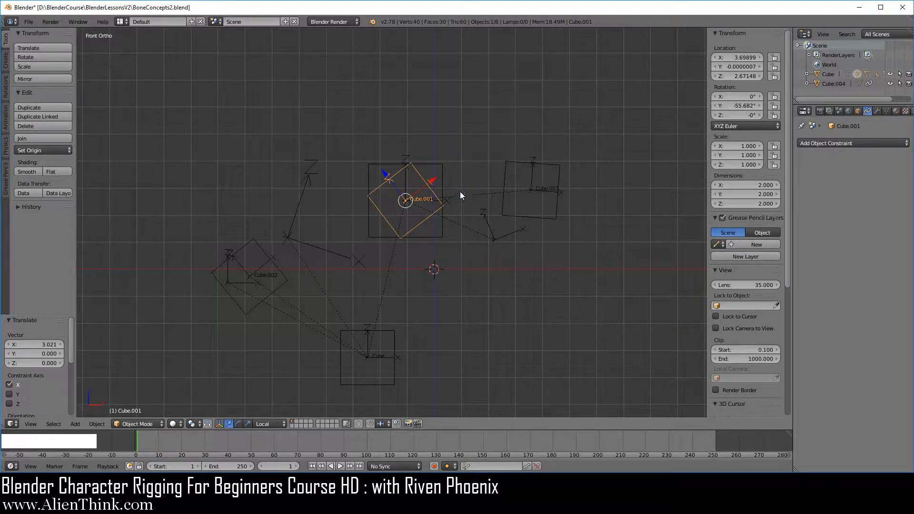
right_click(444, 229)
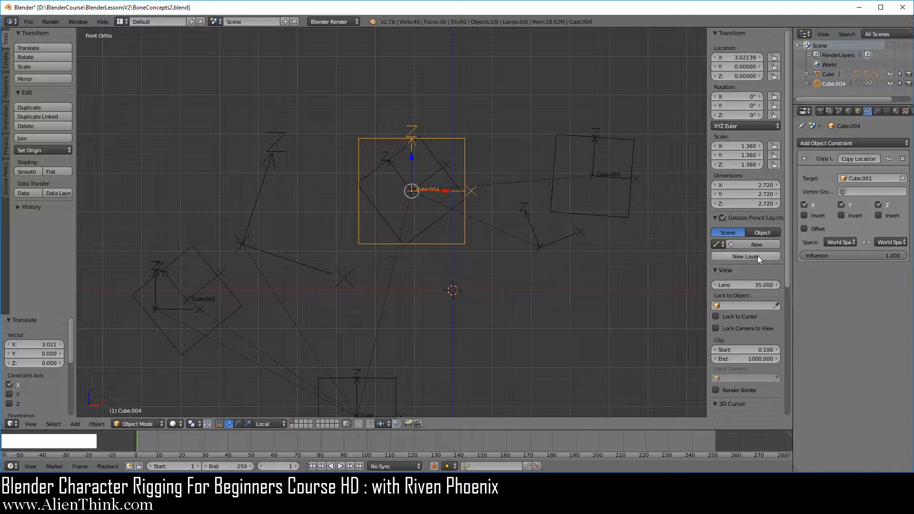
left_click(840, 243)
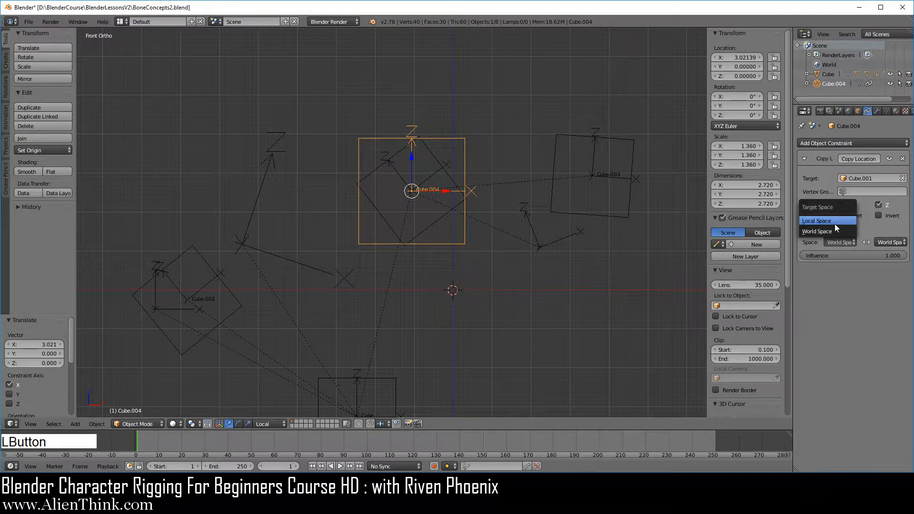
left_click(835, 222)
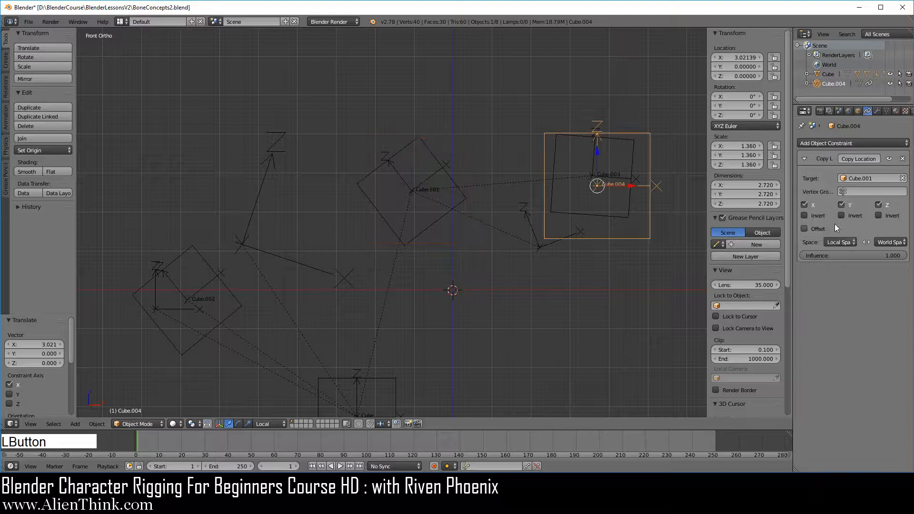
Try moving Cube.001 onto the origin of the large axes beside it to test the Local Space target, and cancel the move.
right_click(372, 205)
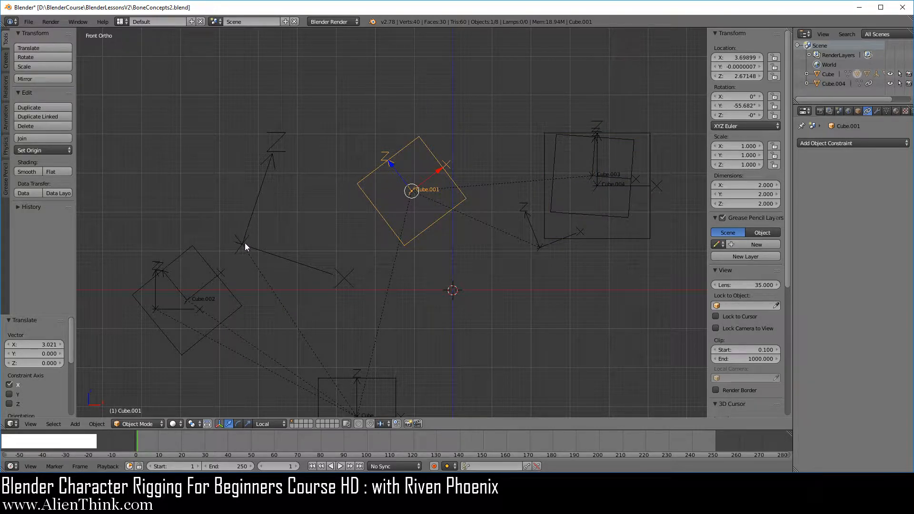
right_click(635, 237)
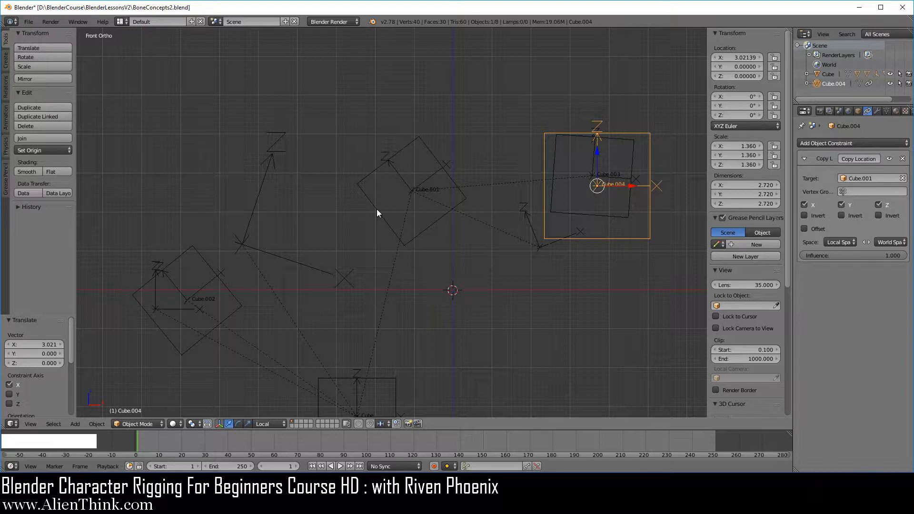
right_click(428, 227)
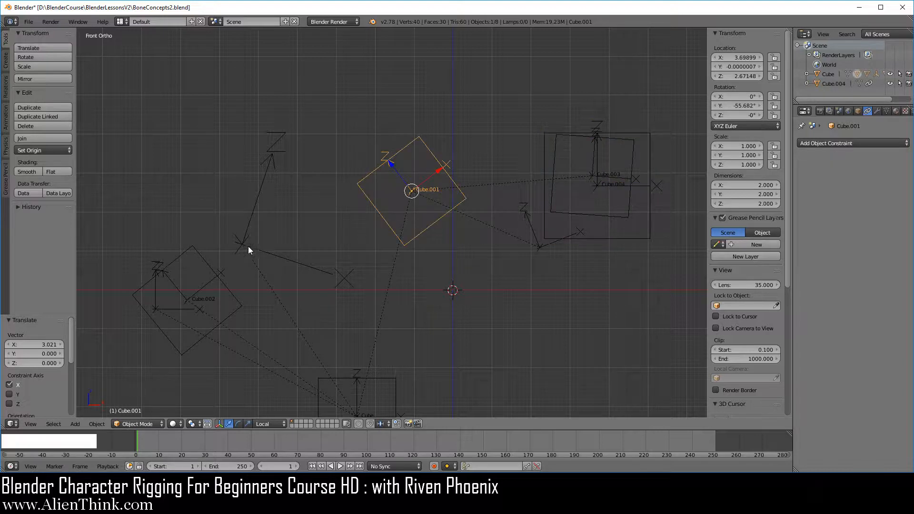
key("g")
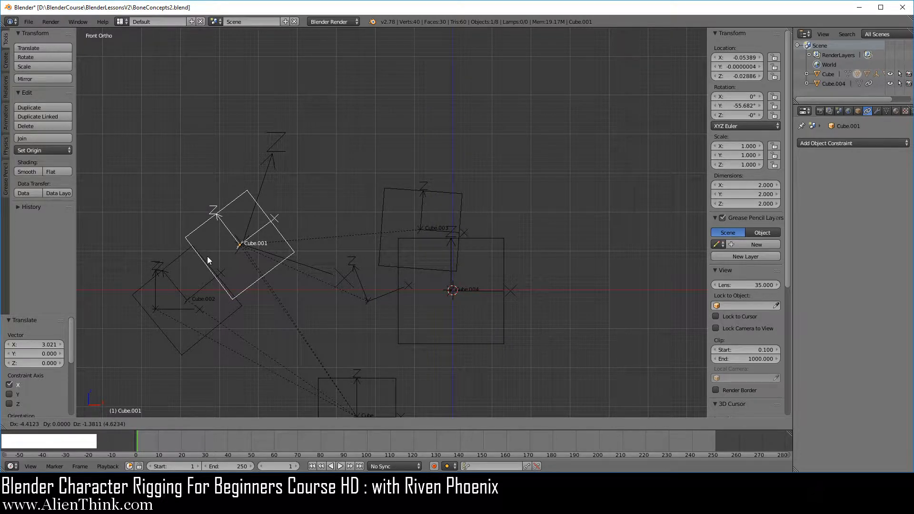
right_click(395, 188)
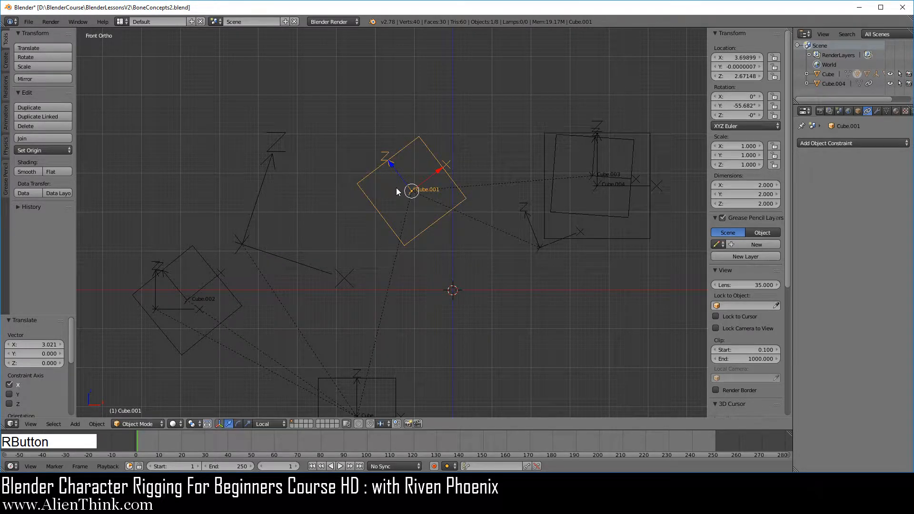
Rotate Cube.001 by about -31.7° and try another move toward the large axes, cancelling that move.
key("r")
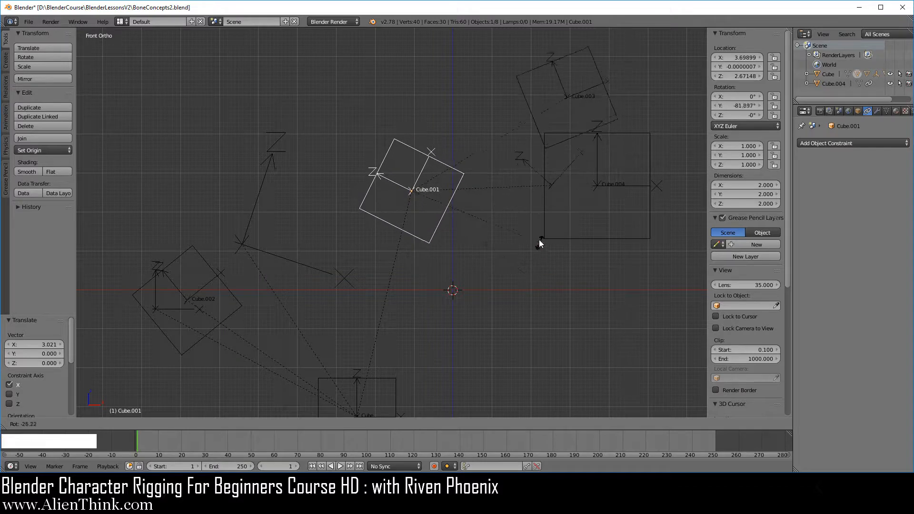
left_click(533, 227)
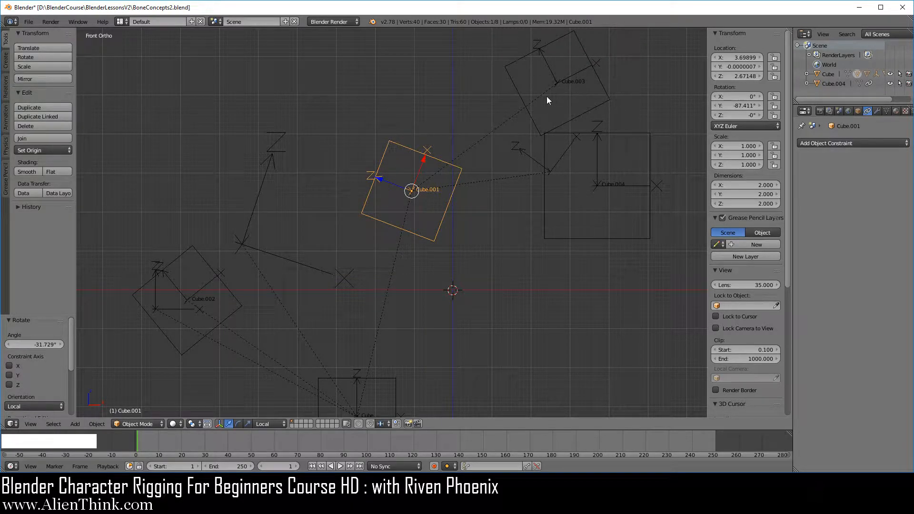
key("g")
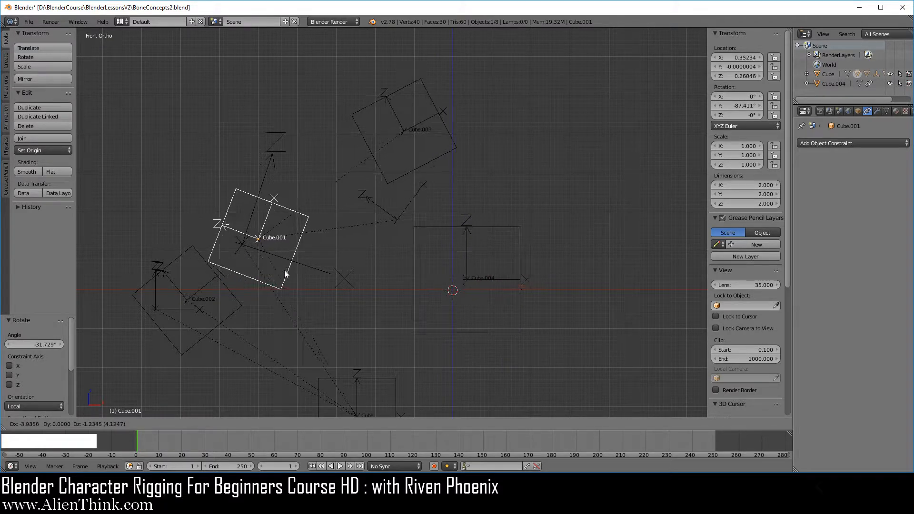
right_click(413, 223)
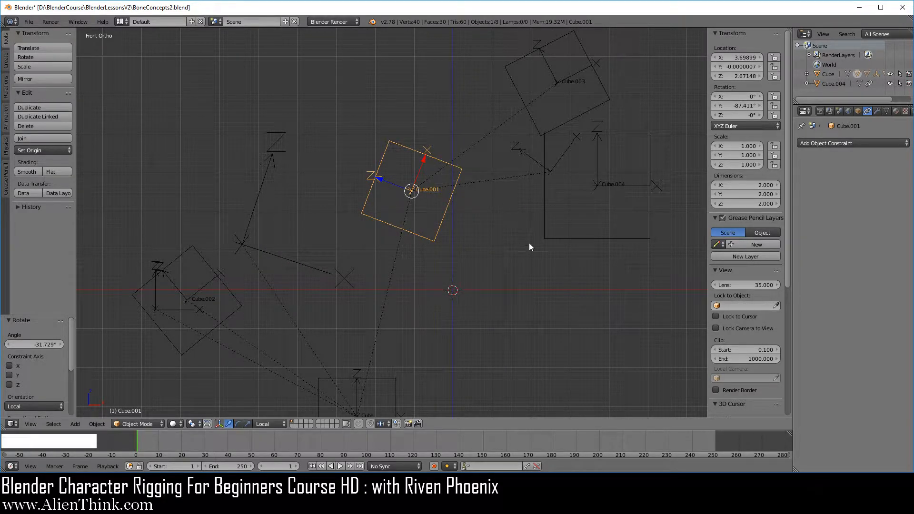
Set the Target Space of Cube.004's Copy Location constraint back to World Space.
right_click(555, 237)
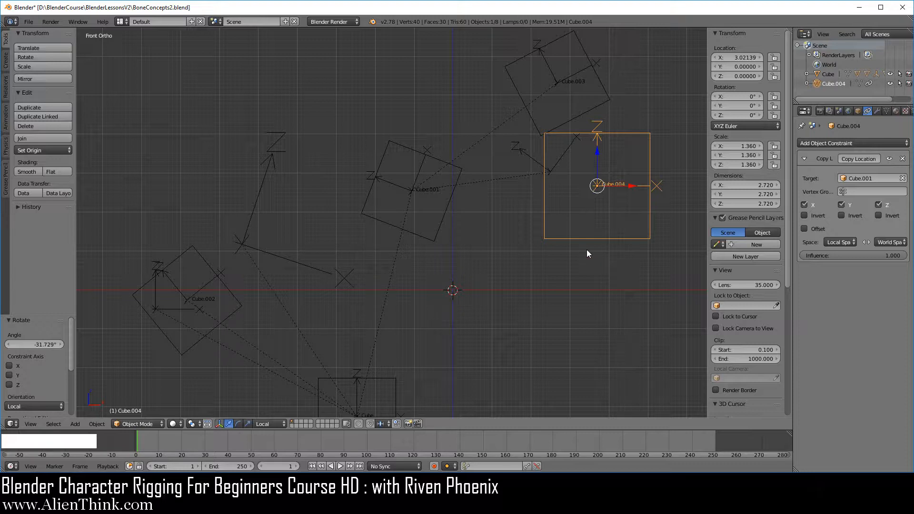
left_click(855, 243)
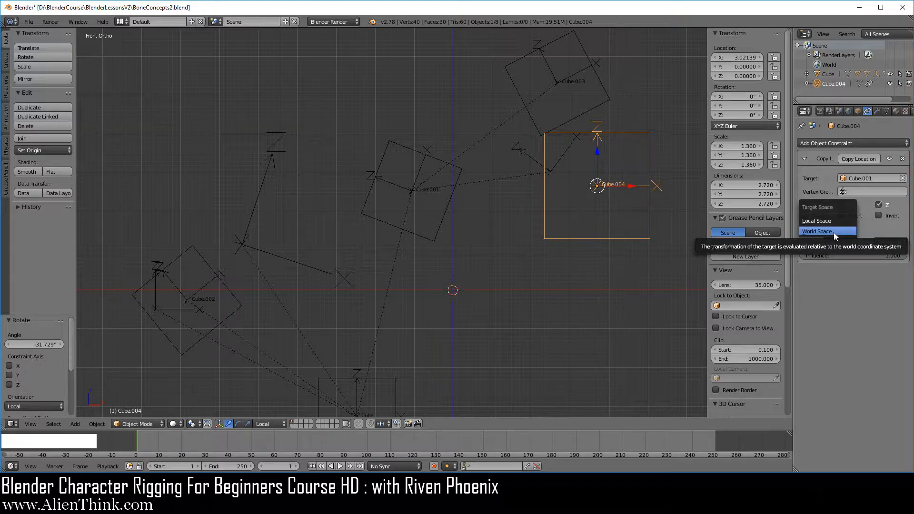
left_click(835, 233)
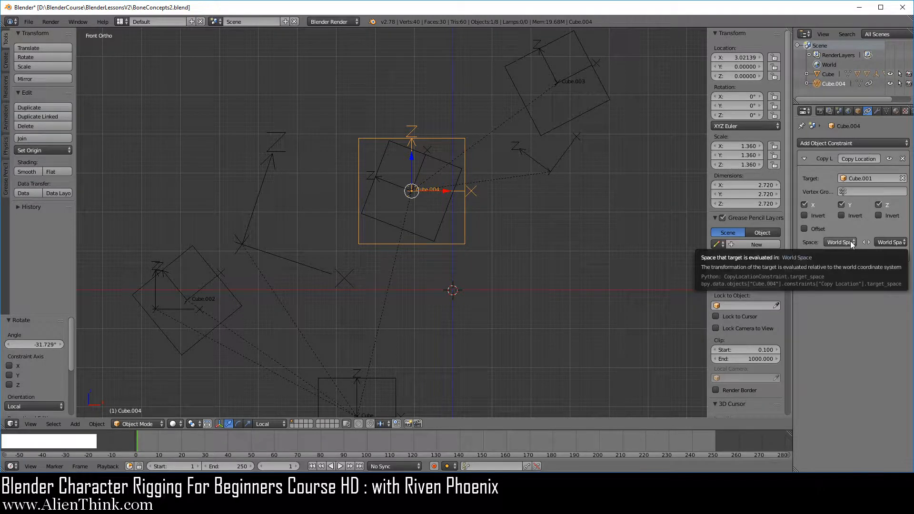
Try Local Space as the Owner Space of Cube.004's Copy Location constraint, and restore it to World Space.
right_click(422, 213)
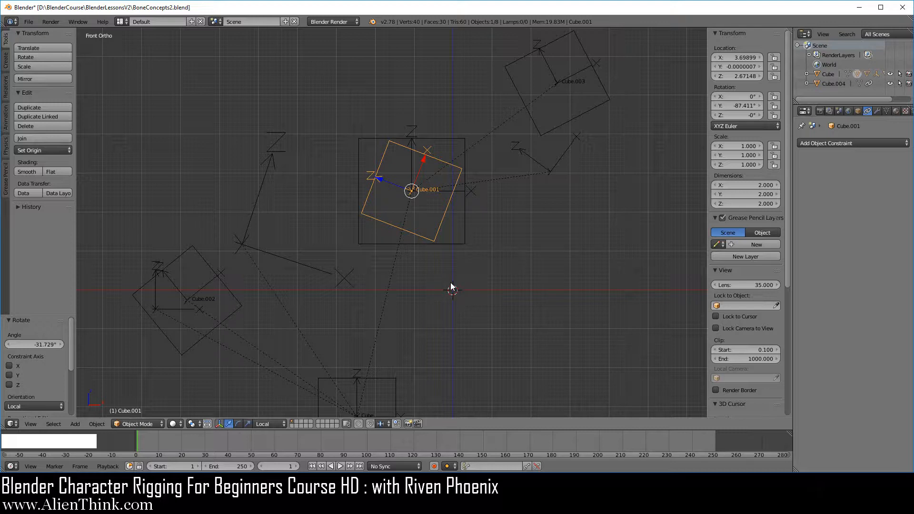
right_click(467, 220)
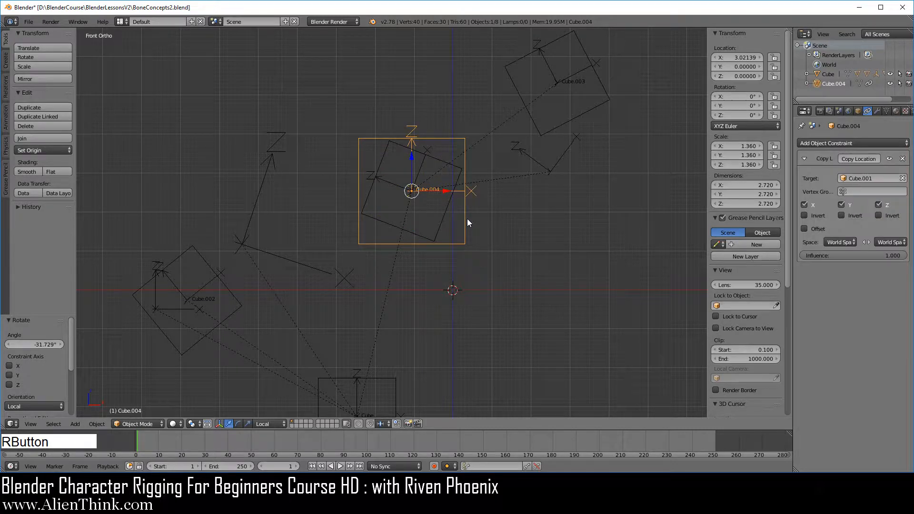
left_click(886, 242)
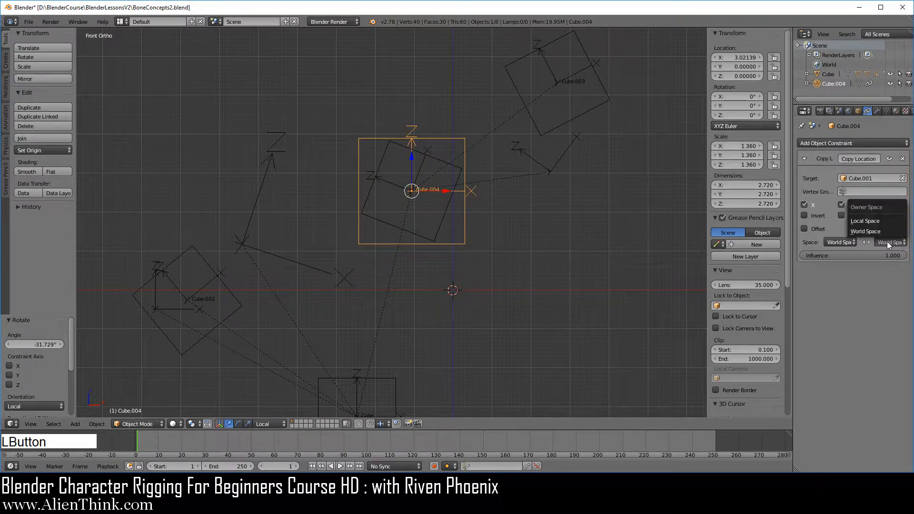
left_click(872, 220)
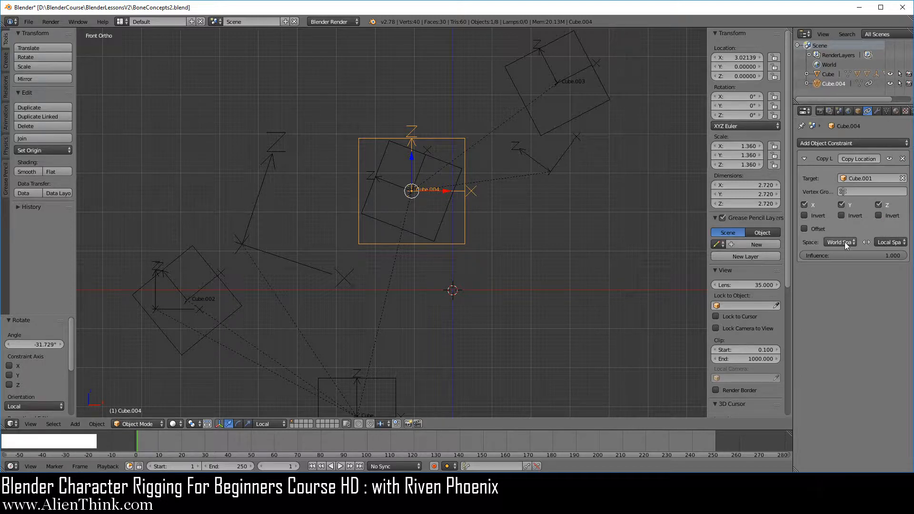
left_click(890, 243)
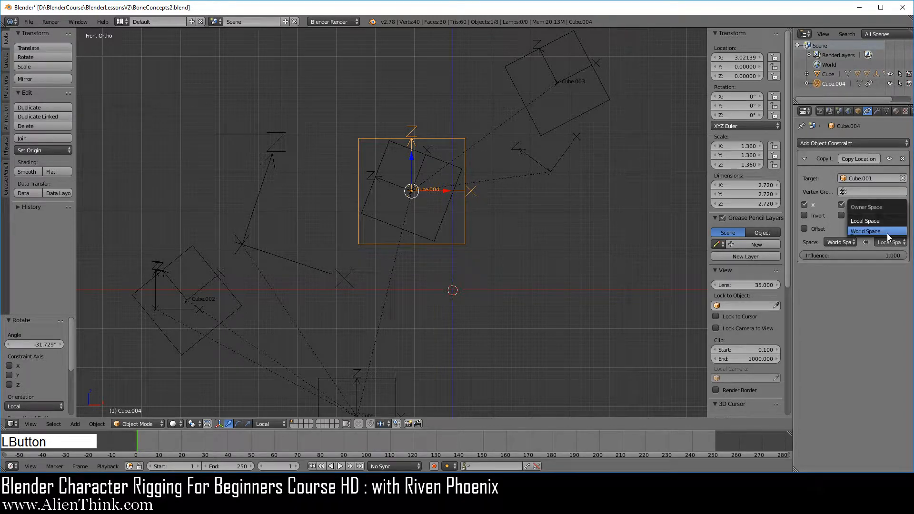
left_click(888, 233)
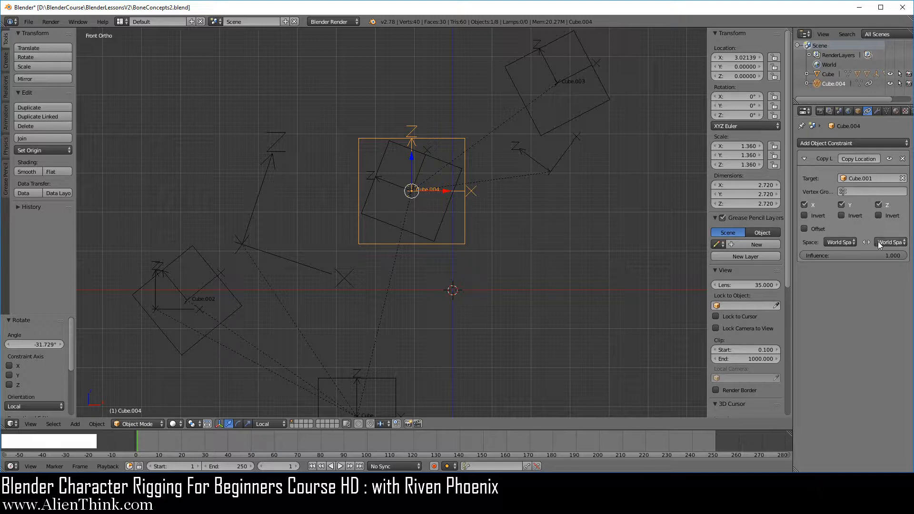
Switch the Target Space of Cube.004's Copy Location constraint to Local Space, leaving the Owner Space in World Space.
left_click(847, 243)
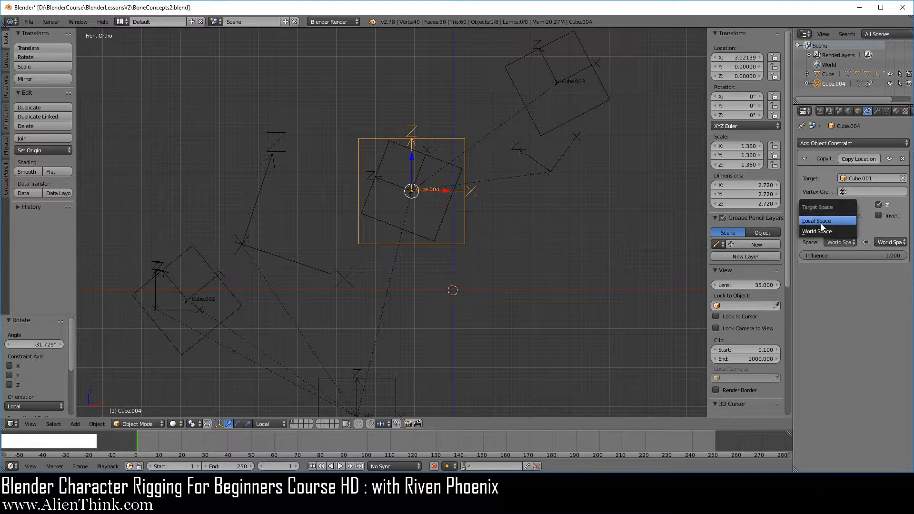
left_click(821, 220)
scroll(389, 268, "down", 2)
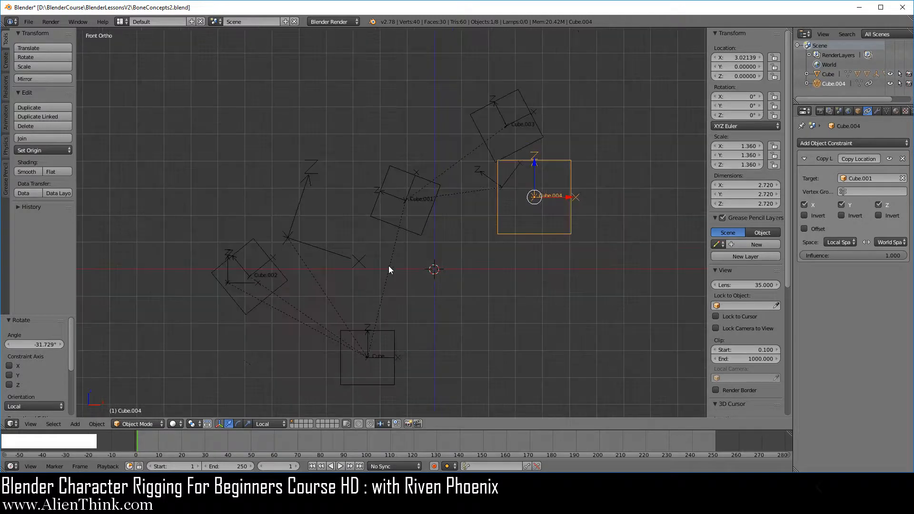
Scale the parent Cube down to about 0.44 and select Cube.001 to check its location values.
right_click(395, 339)
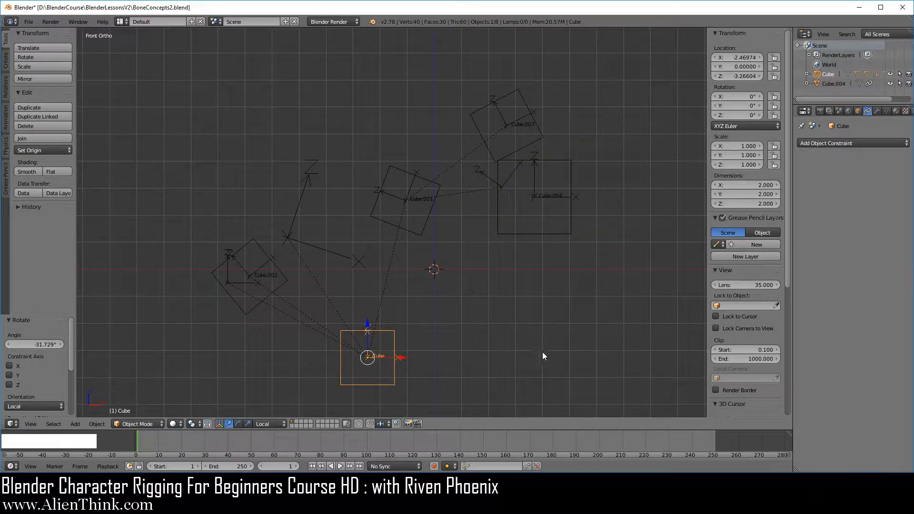
key("s")
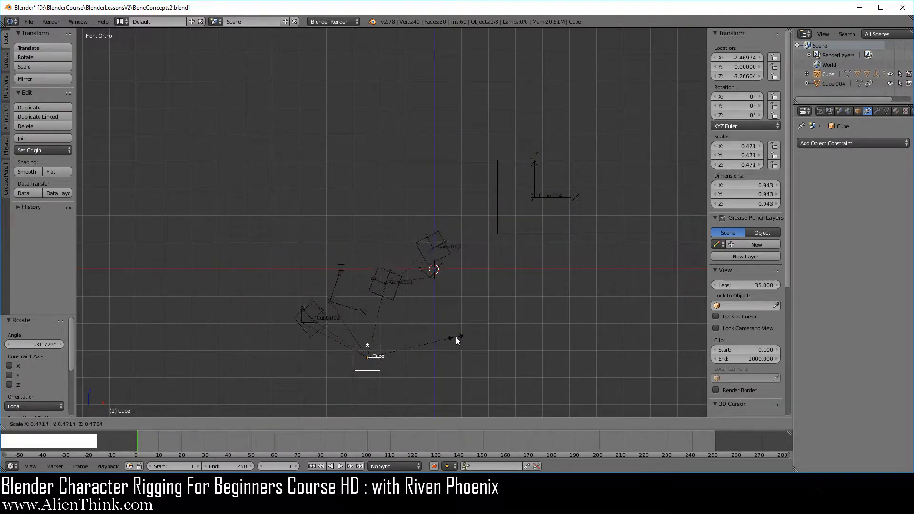
left_click(451, 338)
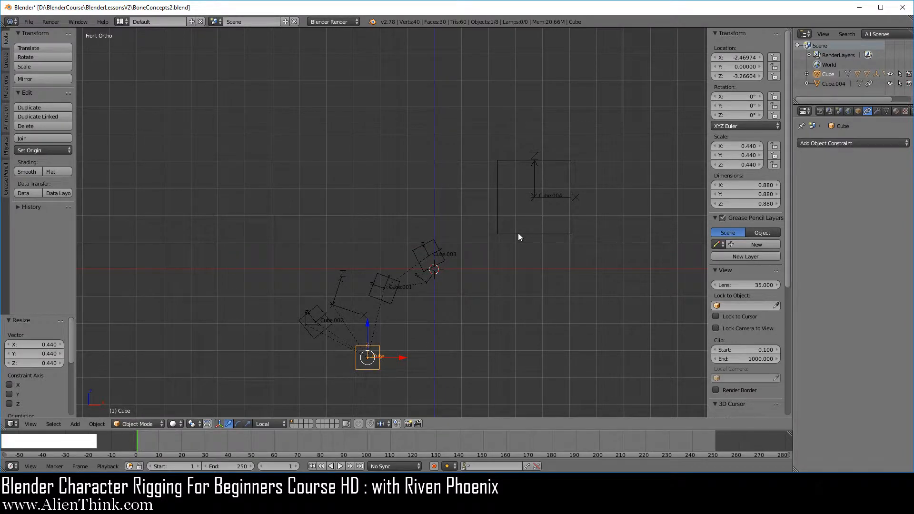
scroll(447, 308, "up", 3)
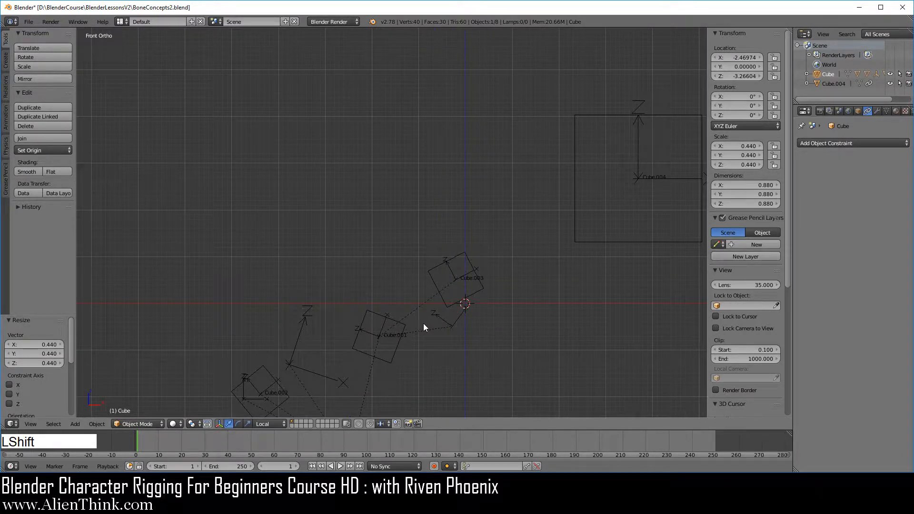
middle_click_drag(424, 324, 399, 201, "shift")
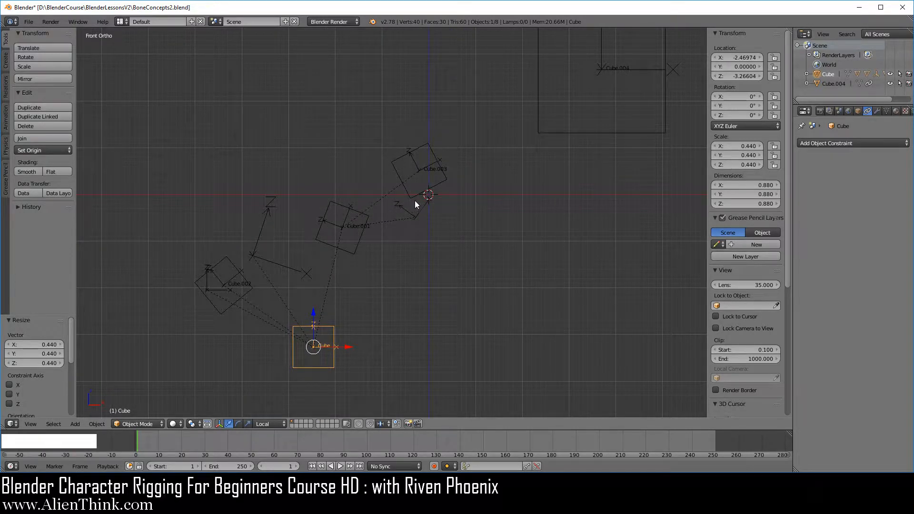
right_click(358, 247)
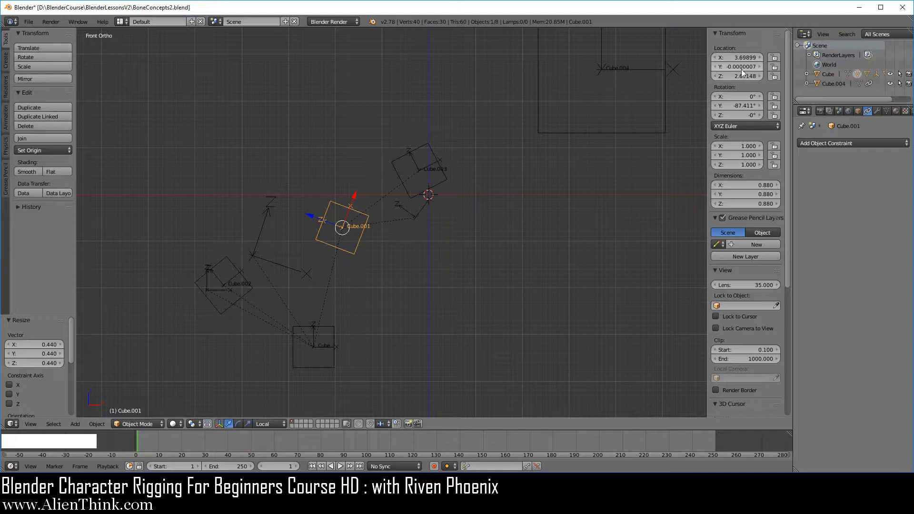
Set the Target Space of Cube.004's Copy Location constraint to World Space.
right_click(588, 137)
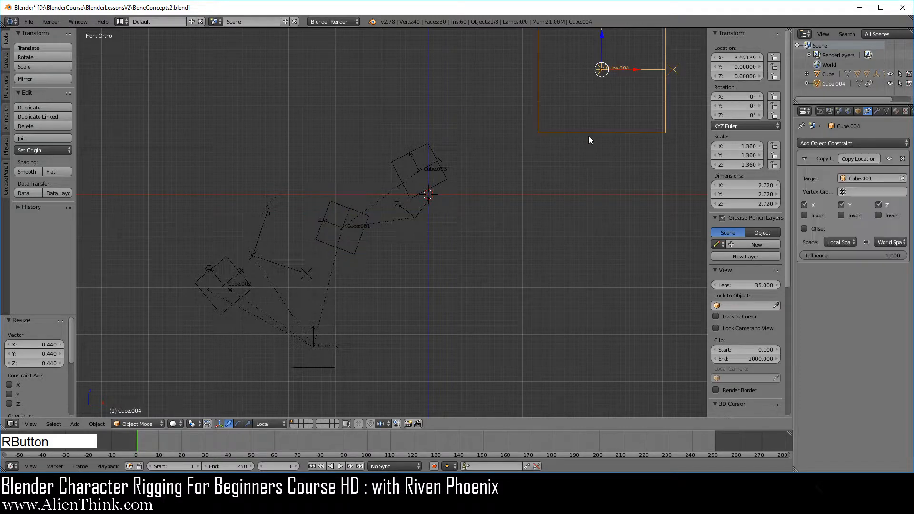
left_click(841, 243)
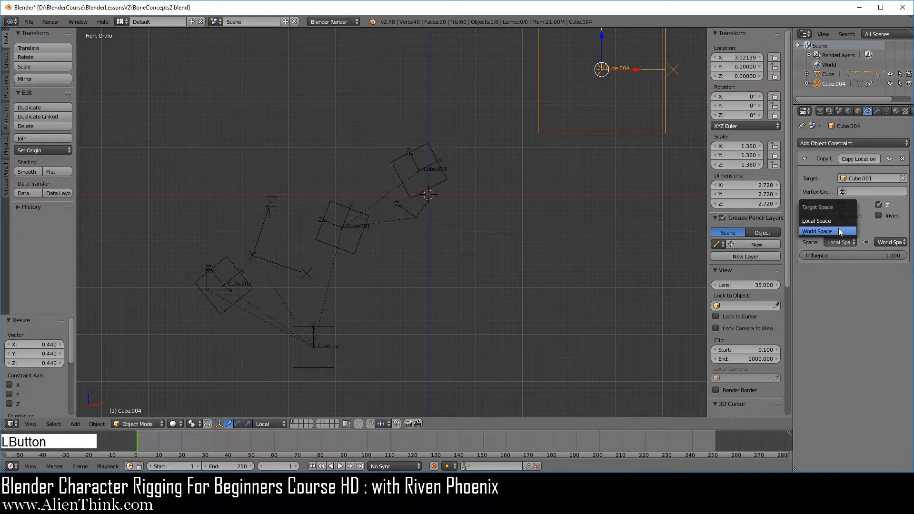
left_click(840, 231)
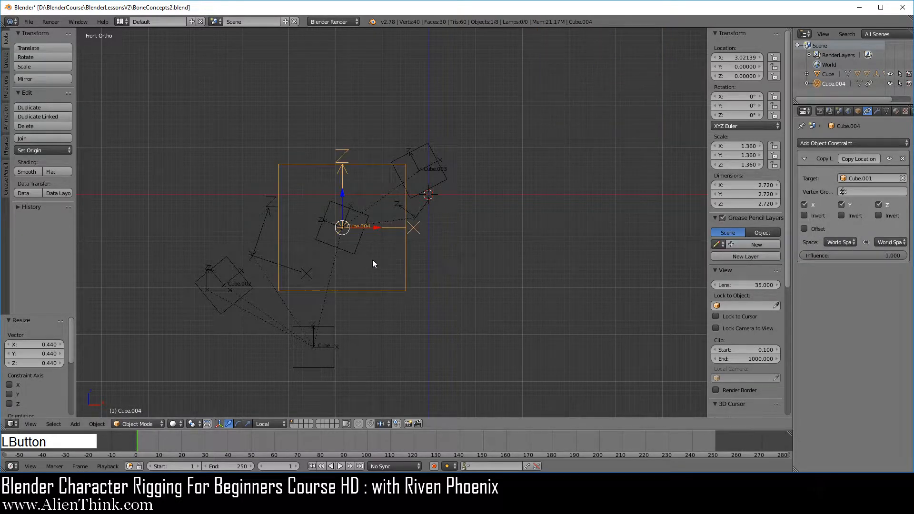
Compare the location values of Cube.001 and Cube.004 by selecting each in turn.
right_click(352, 246)
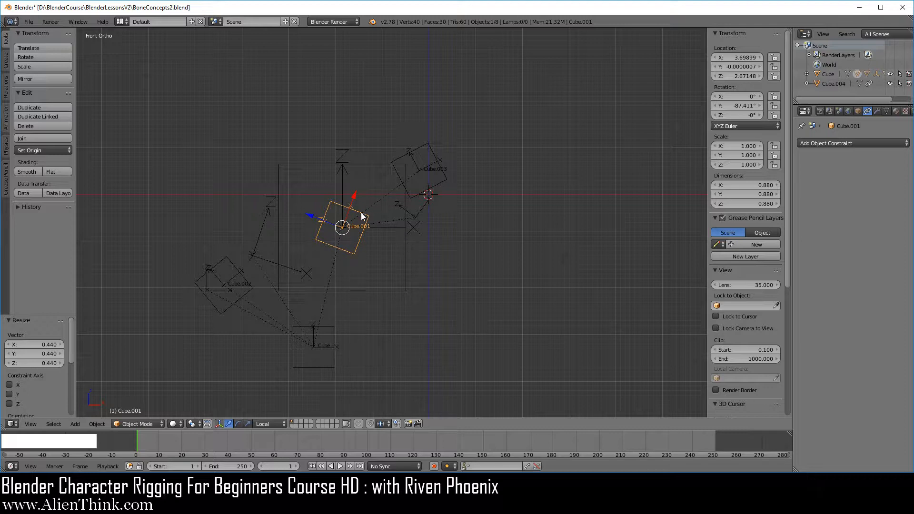
right_click(403, 258)
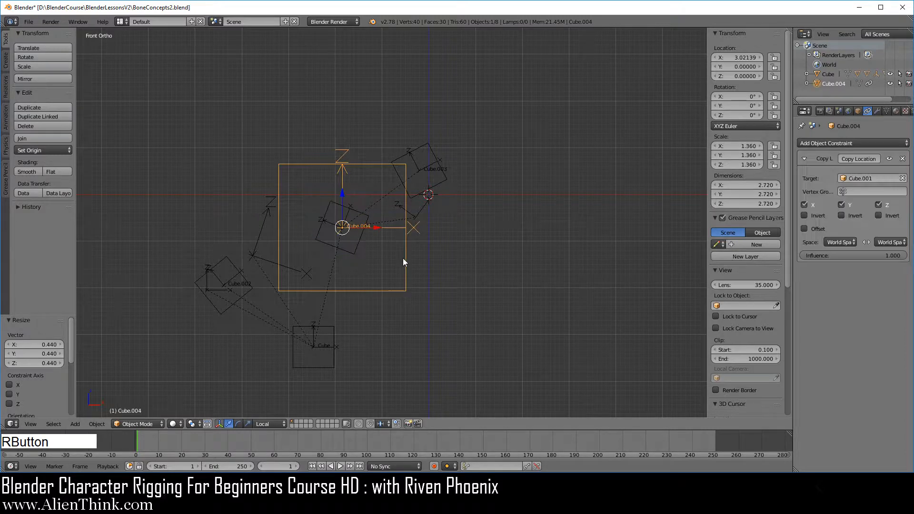
right_click(359, 244)
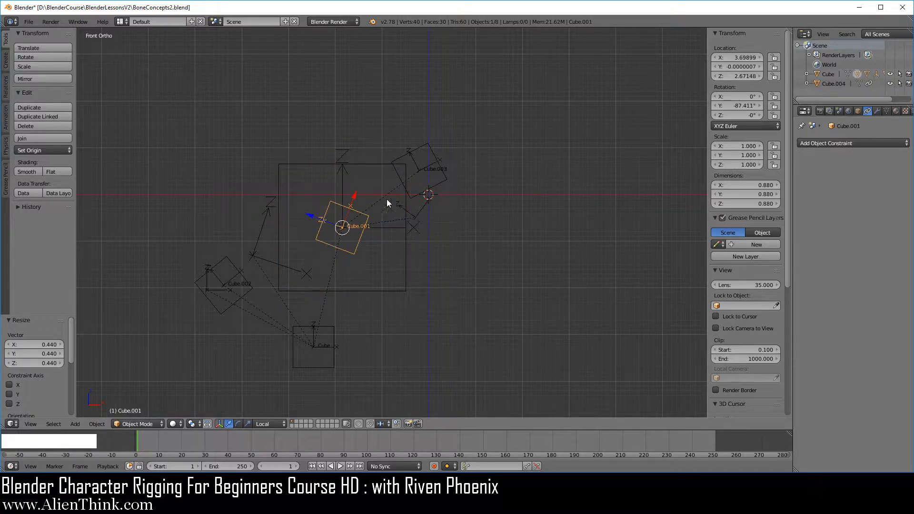
right_click(404, 271)
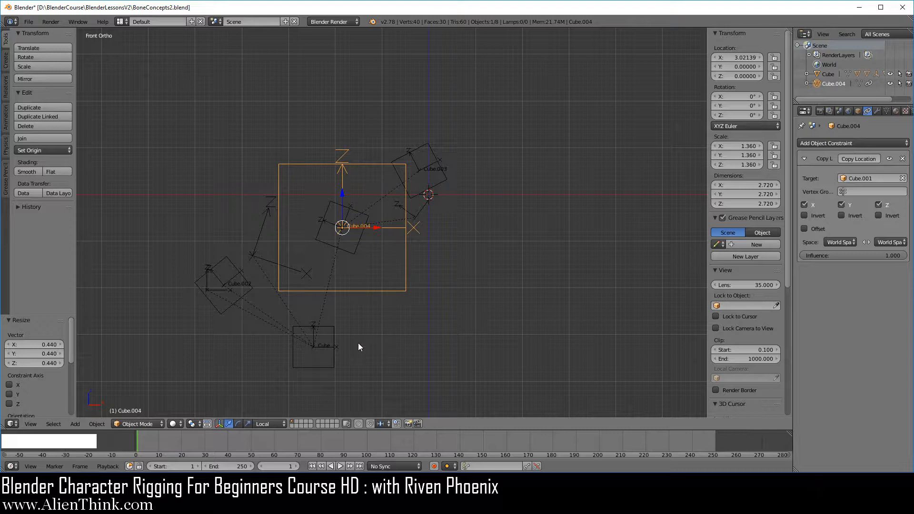
Clear the scale of the parent Cube.
right_click(330, 354)
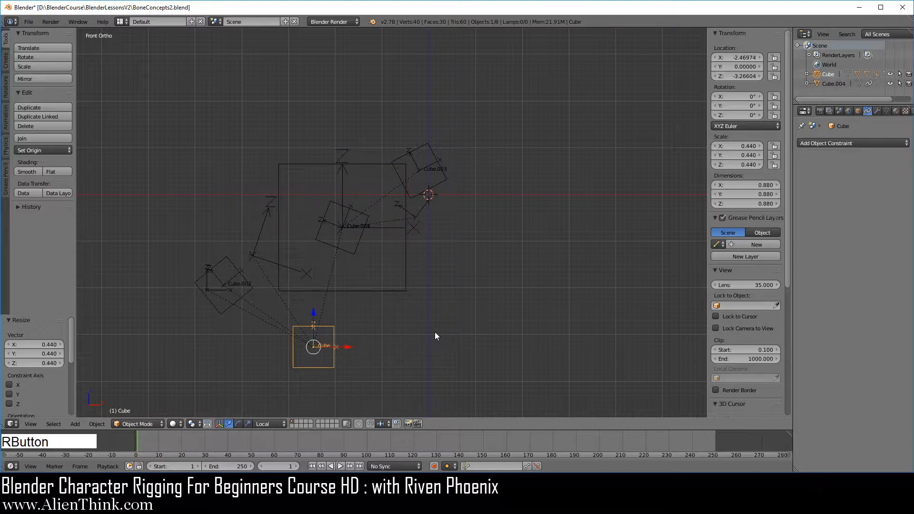
key("alt+s")
scroll(477, 254, "down", 1)
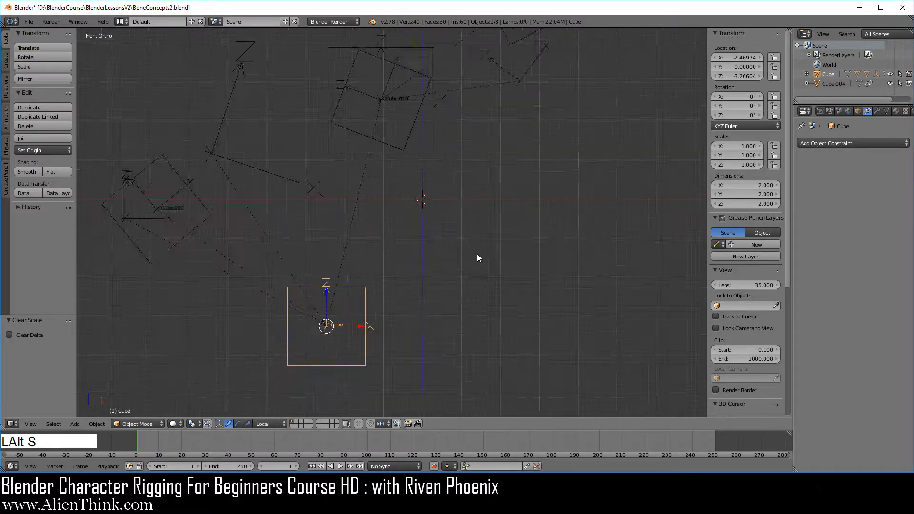
scroll(477, 254, "down", 3)
middle_click_drag(453, 234, 459, 258, "shift")
scroll(459, 258, "up", 2)
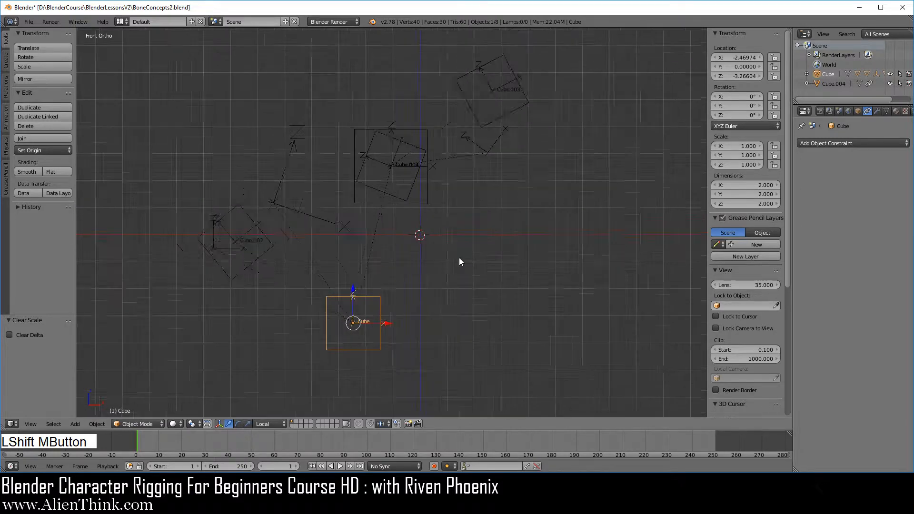
Delete Cube.004's Copy Location constraint and move the cube about 1.73 in X and -3.29 in Z.
right_click(438, 185)
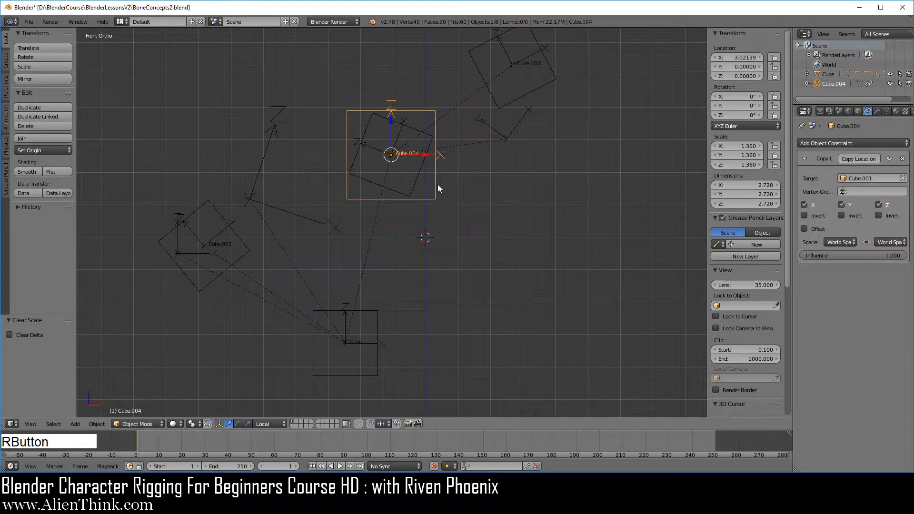
left_click(903, 159)
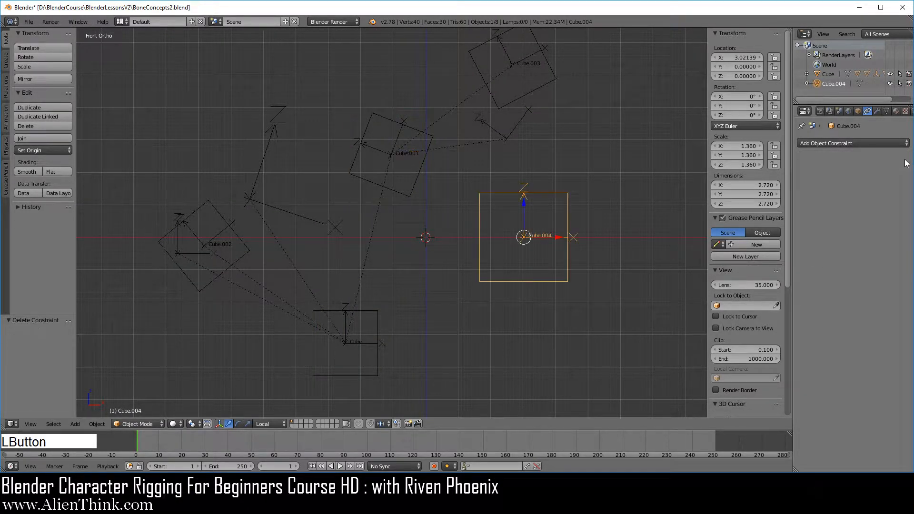
key("g")
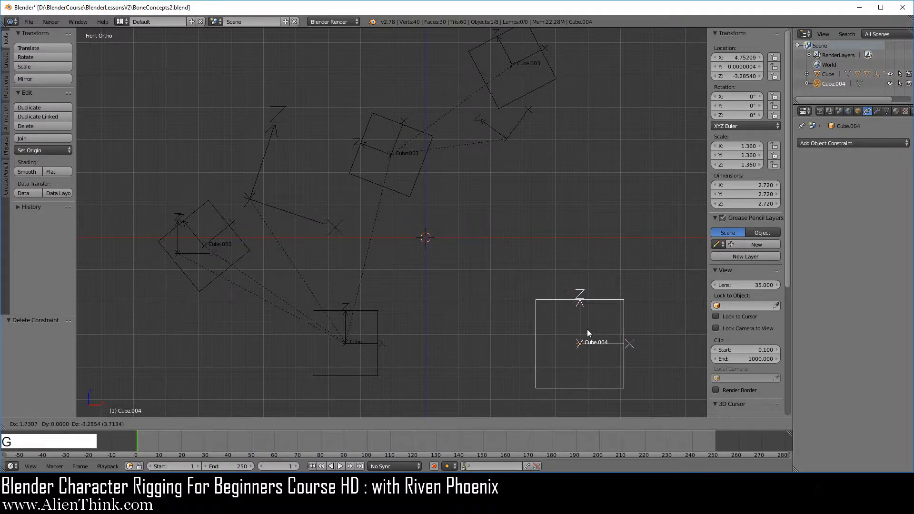
left_click(586, 328)
middle_click_drag(556, 280, 484, 266, "shift")
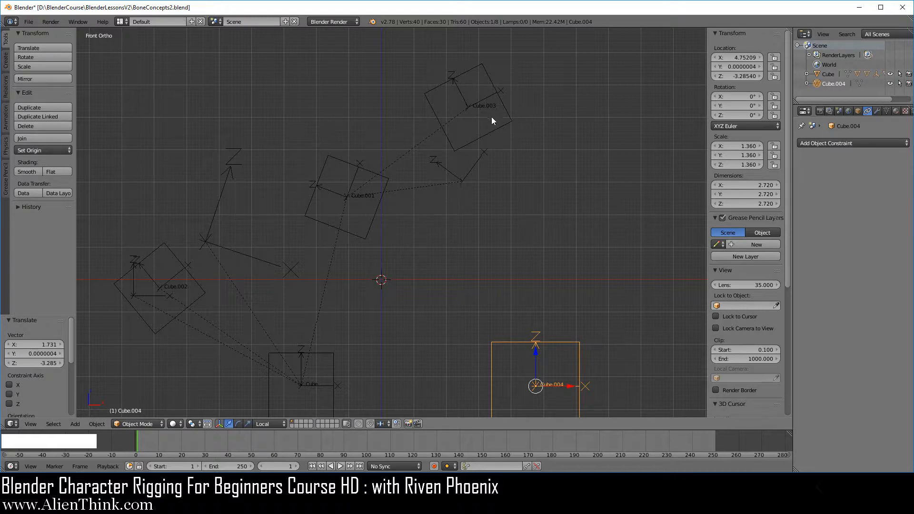
Add a Copy Location constraint to Cube.003 with Cube.001 as its target.
right_click(375, 216)
right_click(463, 148, "shift")
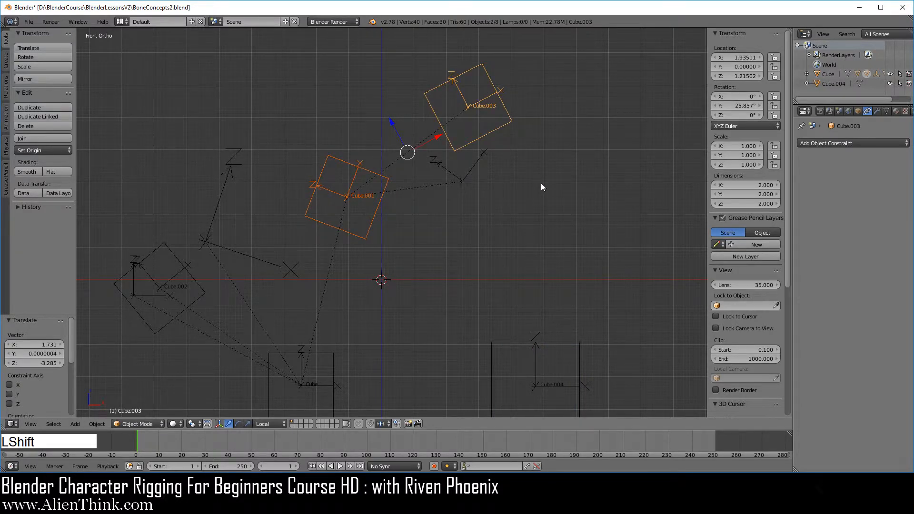
key("ctrl+shift+c")
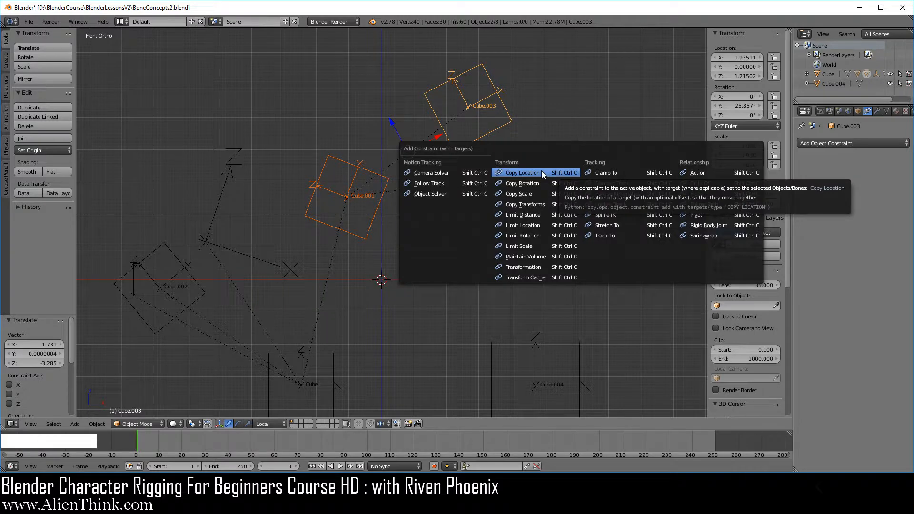
left_click(542, 173)
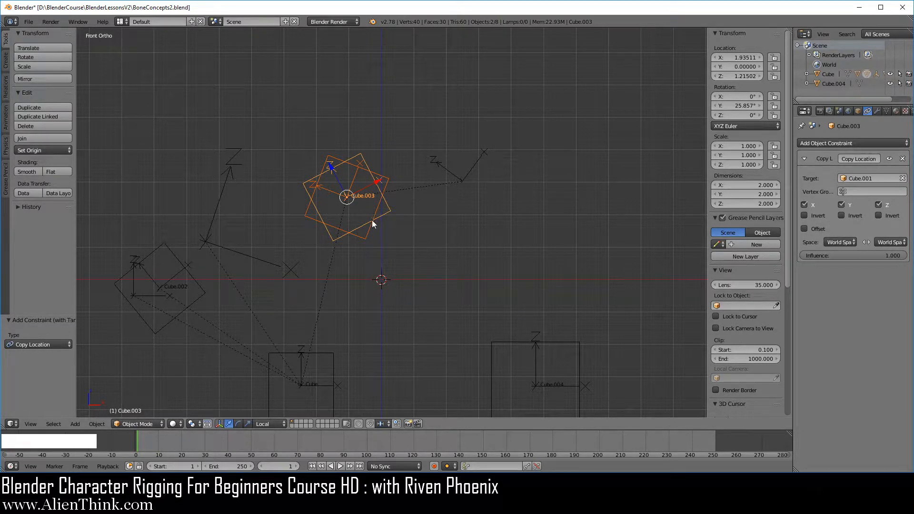
Try moving Cube.001 to test Cube.003's Copy Location constraint, and cancel the move.
right_click(364, 236)
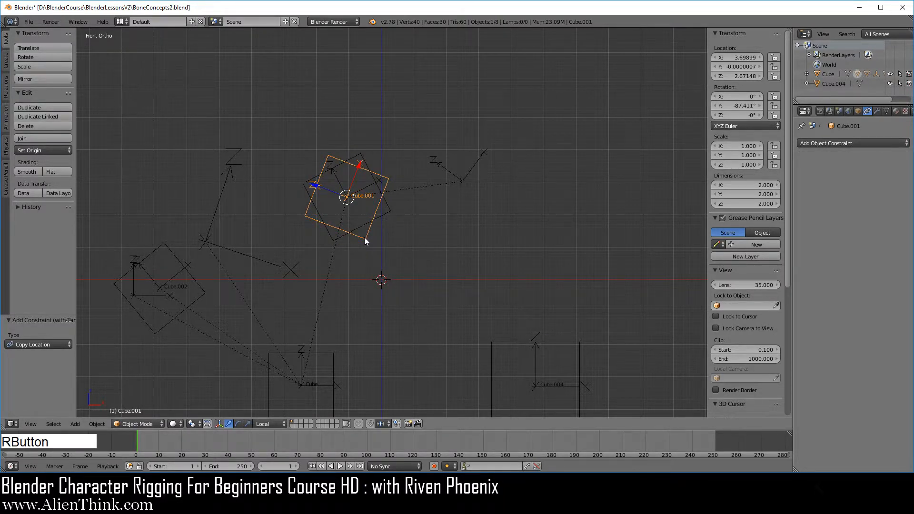
right_click_drag(364, 237, 346, 213)
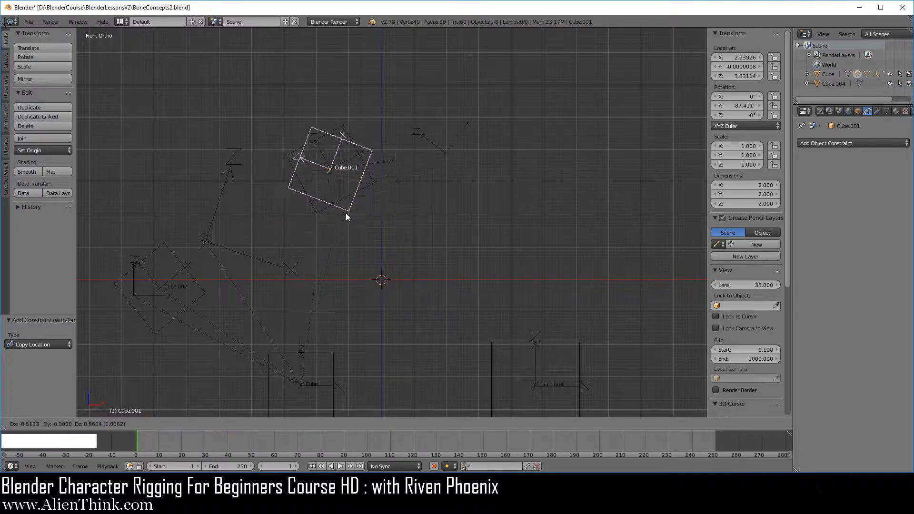
right_click(360, 221)
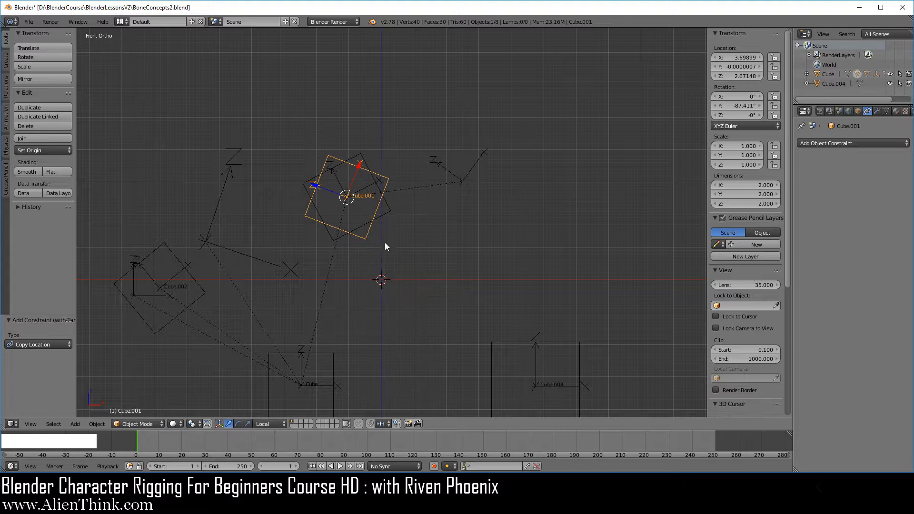
Set the Target Space of Cube.003's Copy Location constraint to Local Space.
right_click(389, 210)
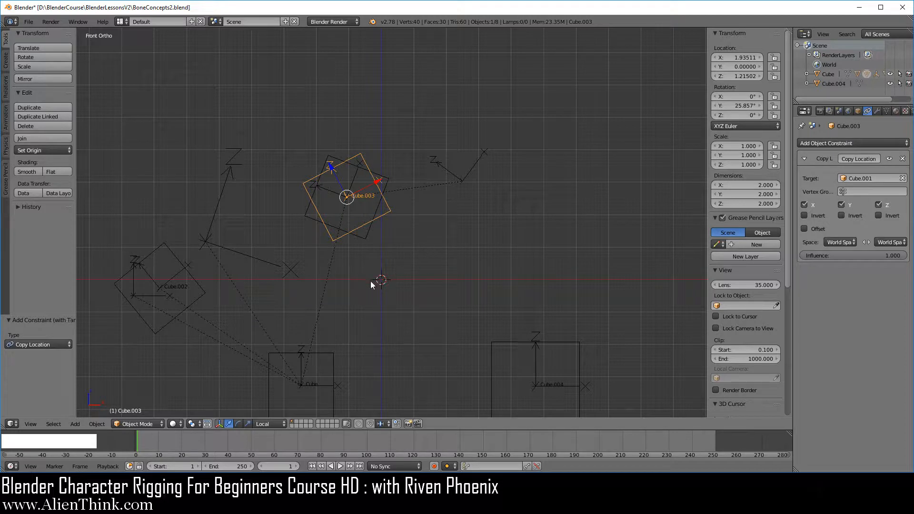
left_click(850, 241)
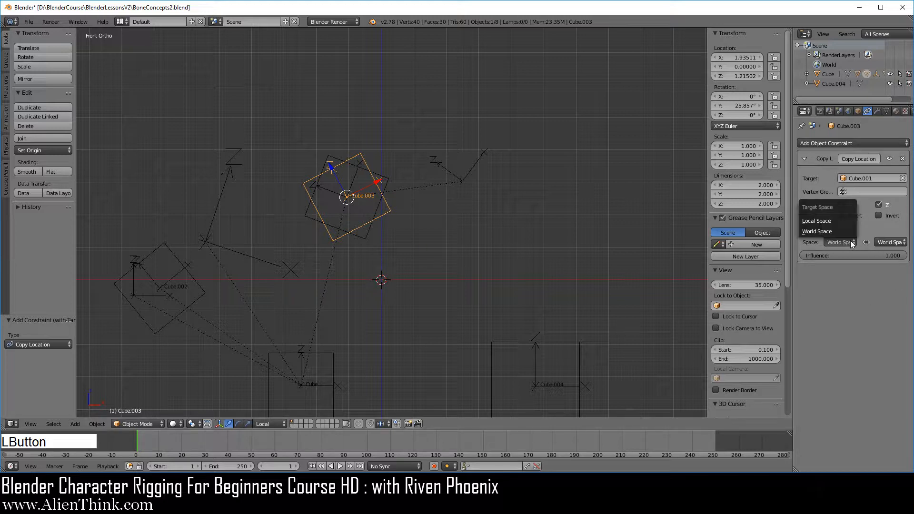
left_click(827, 222)
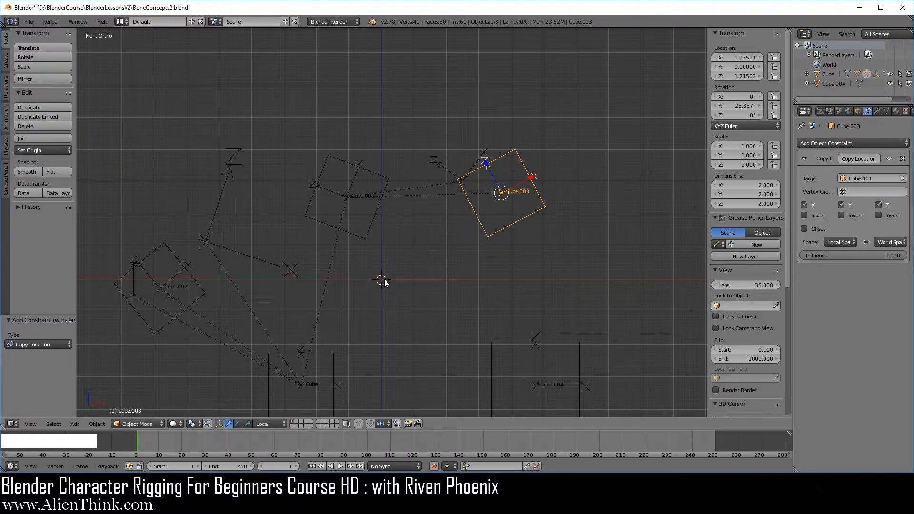
Move Cube.001 onto the large axes' origin, and move it away again by about 3.48 in X and 1.94 in Z.
right_click(356, 236)
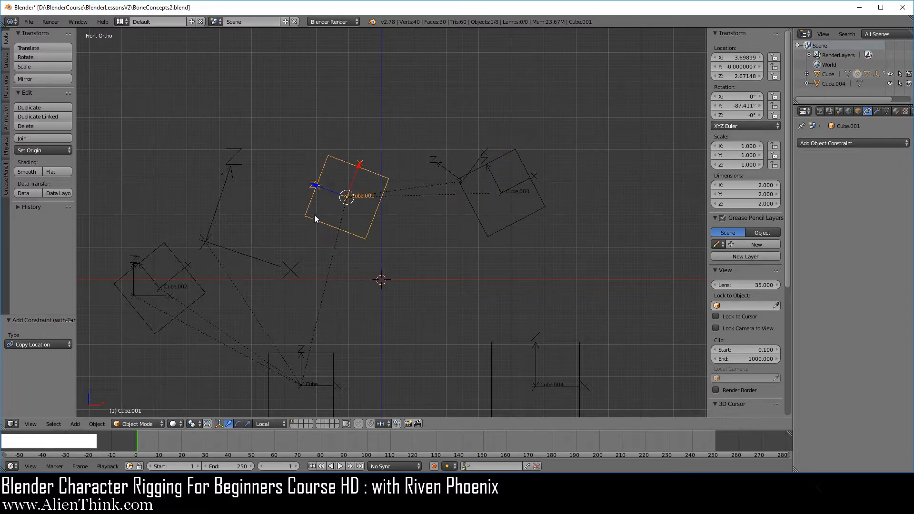
key("g")
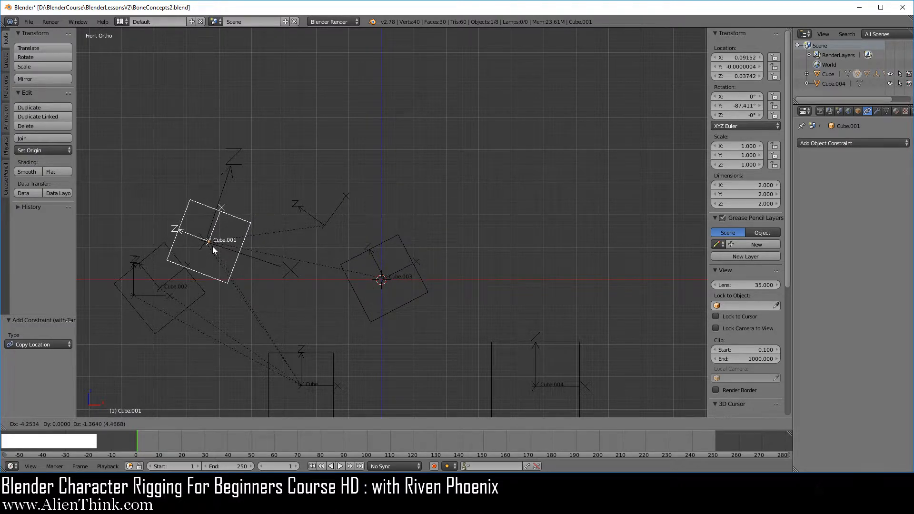
left_click(210, 247)
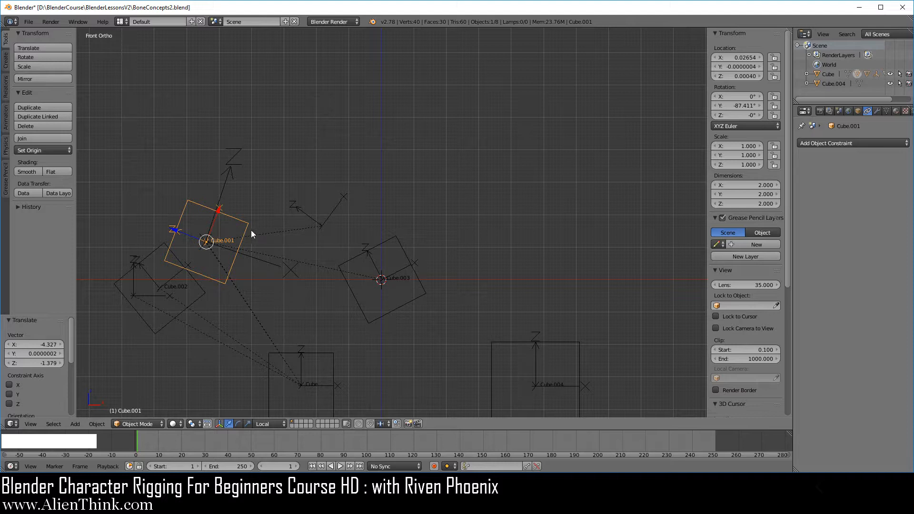
key("g")
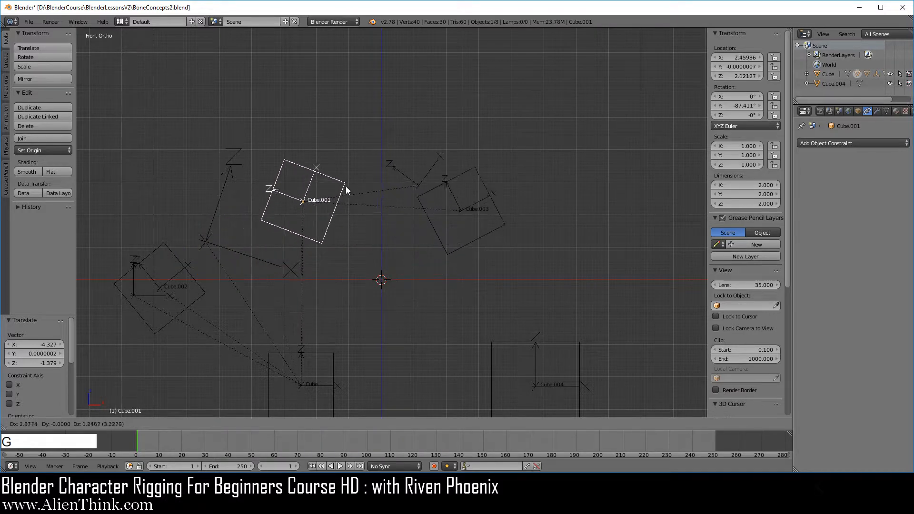
left_click(361, 170)
Set the Owner Space of Cube.003's Copy Location constraint to Local Space.
right_click(484, 213)
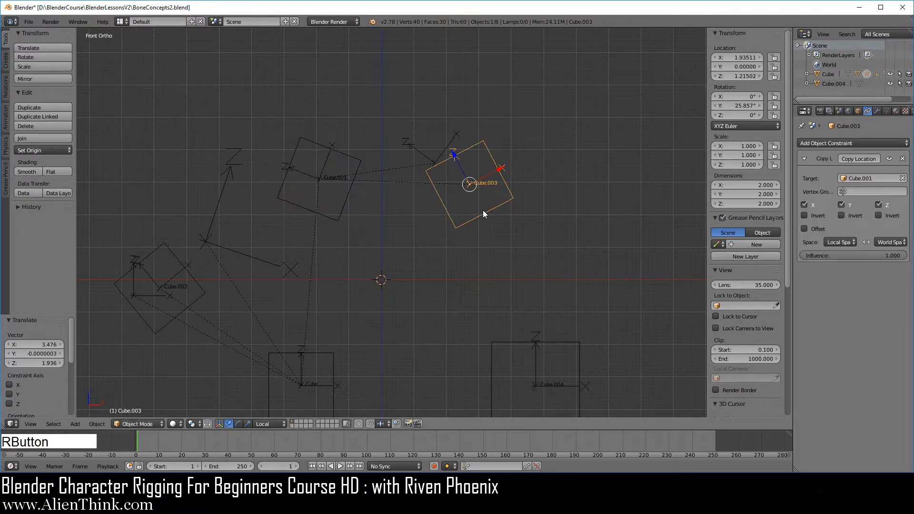
left_click(894, 241)
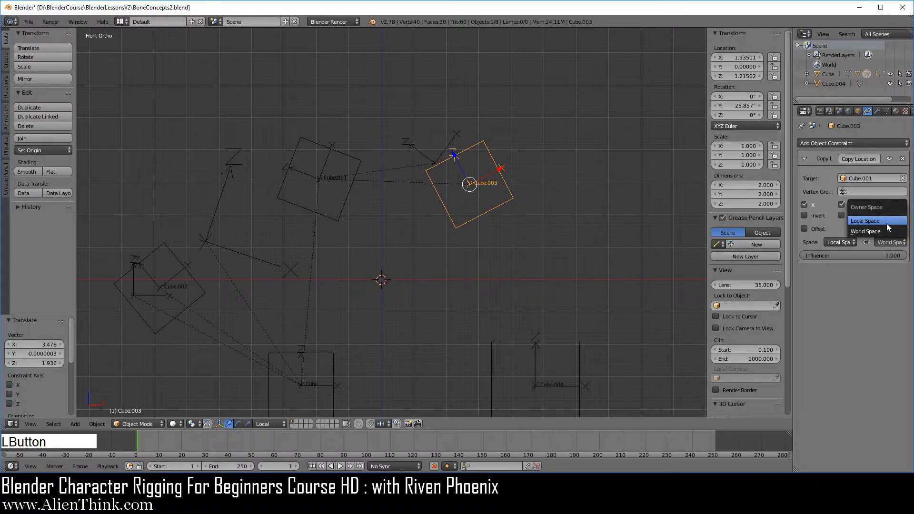
left_click(887, 224)
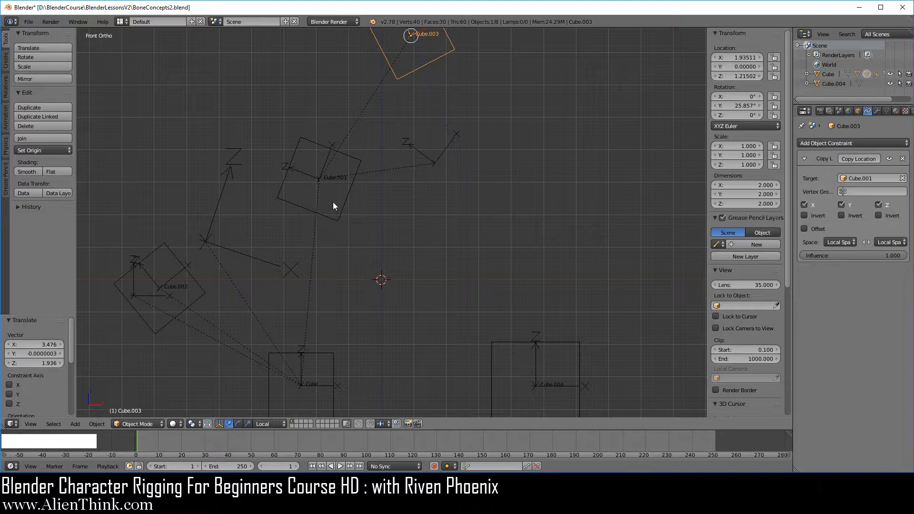
Move Cube.001 by about -2.05 in X and -1.14 in Z, and rotate it by about 35 degrees.
right_click(345, 198)
key("g")
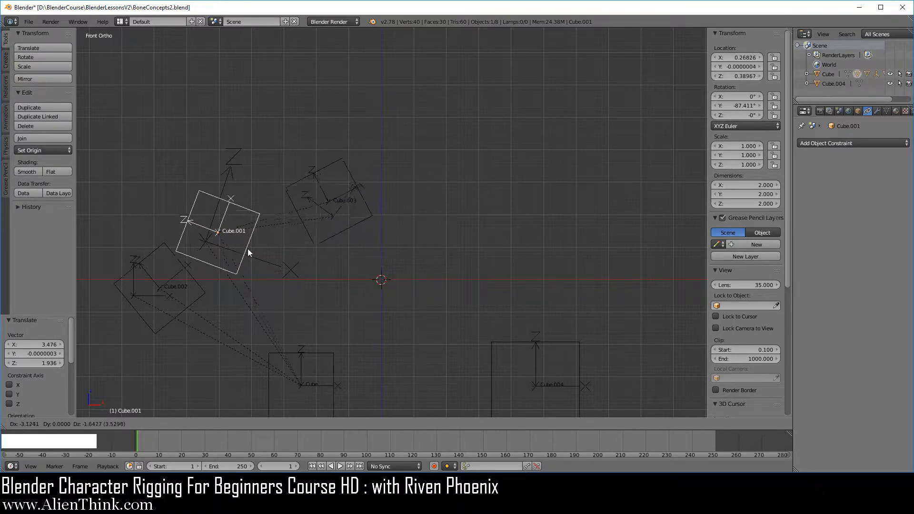
left_click(281, 236)
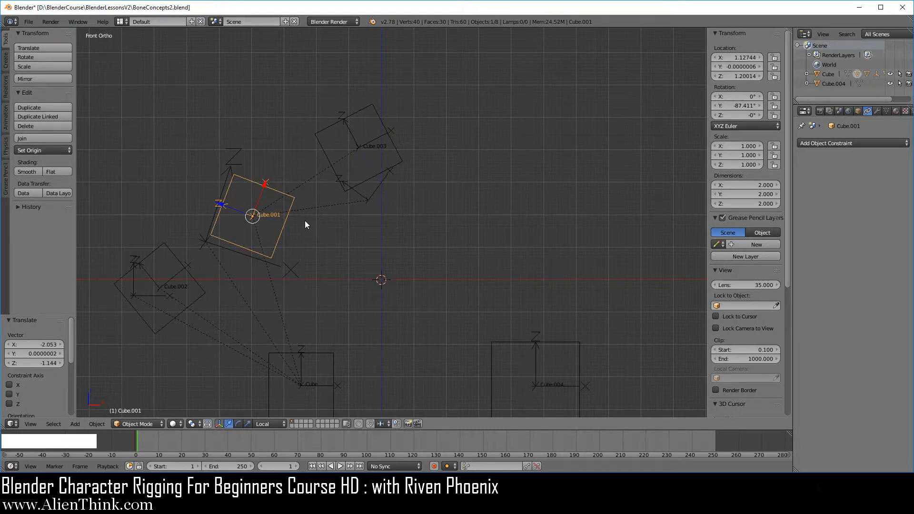
key("r")
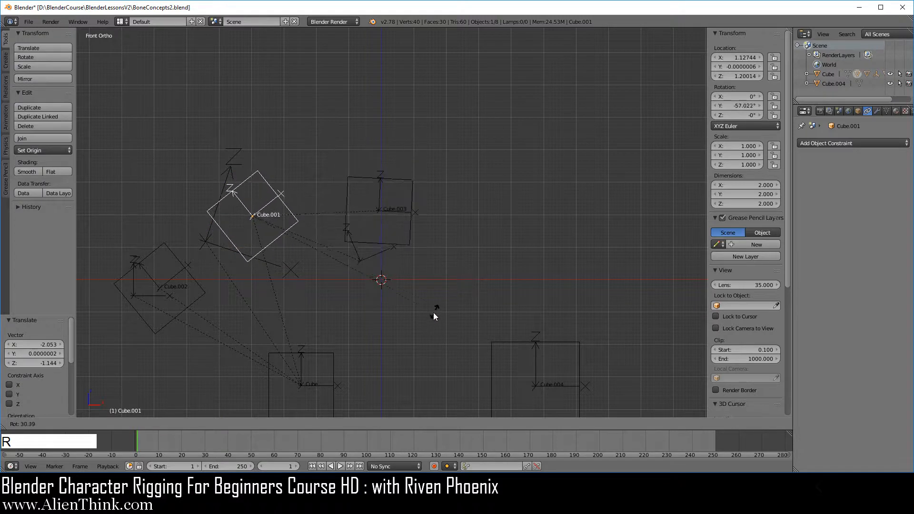
left_click(419, 321)
scroll(318, 281, "up", 1)
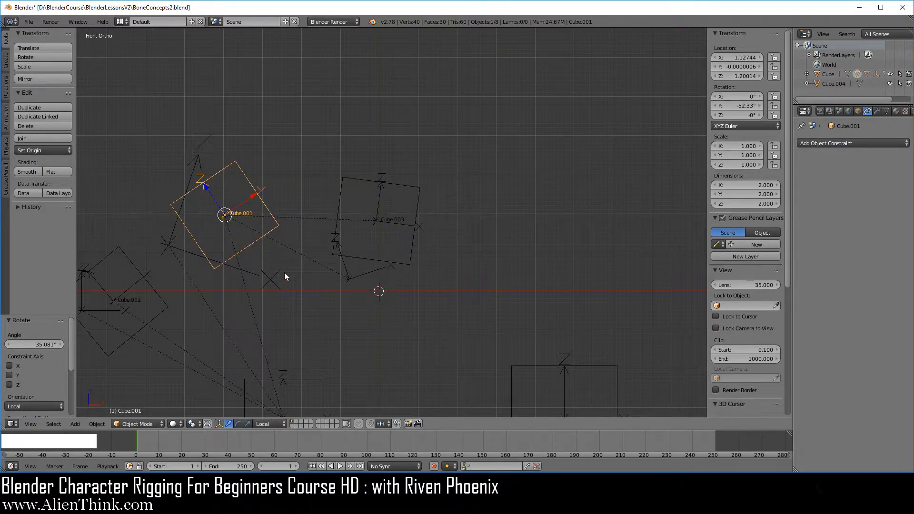
Move Cube.001 by about 2 in X and 1.04 in Z to test the local-to-local constraint.
key("g")
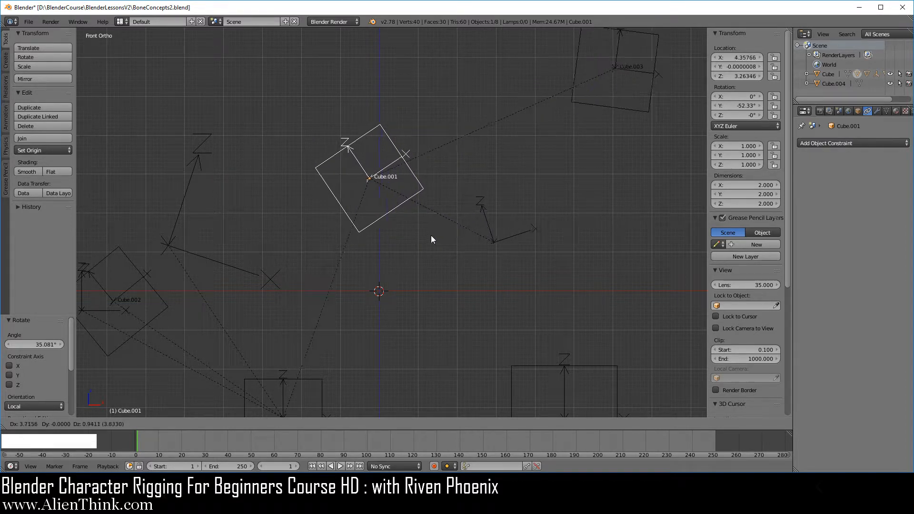
left_click(367, 231)
scroll(457, 233, "down", 1)
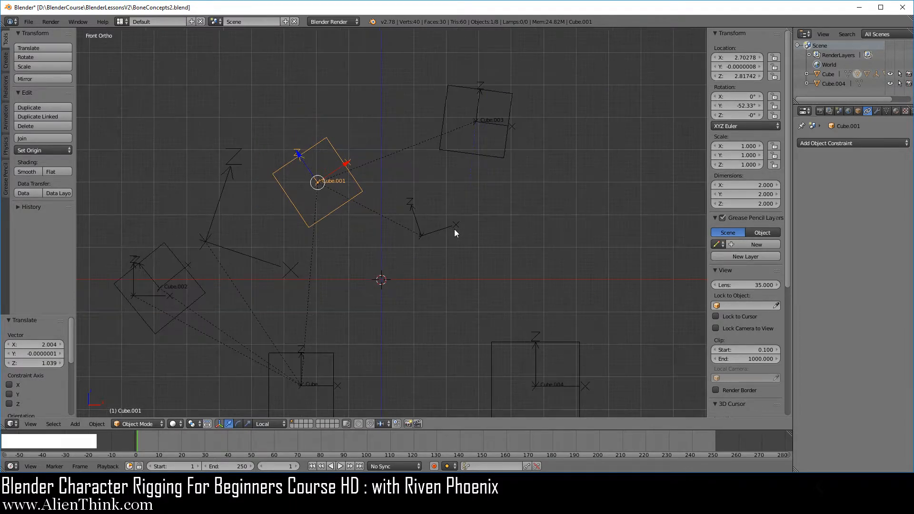
Set the Target Space of Cube.003's Copy Location constraint to World Space.
right_click(495, 159)
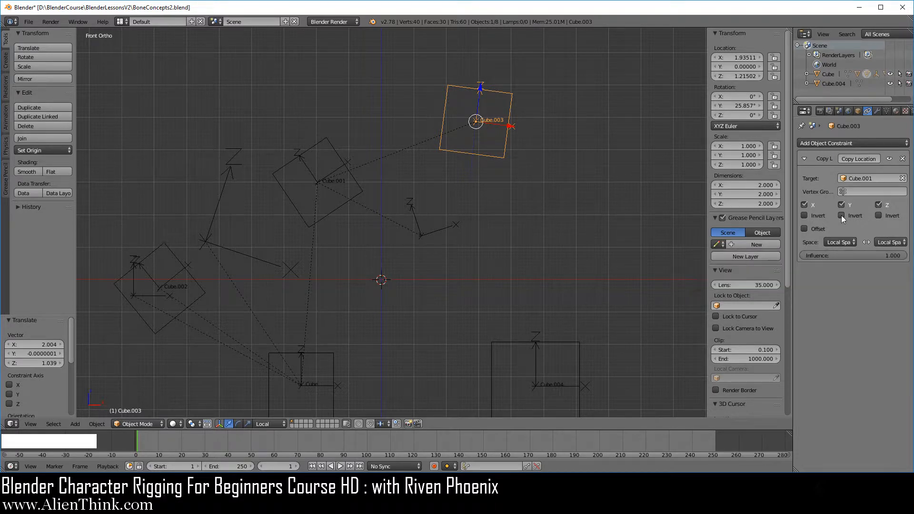
left_click(853, 244)
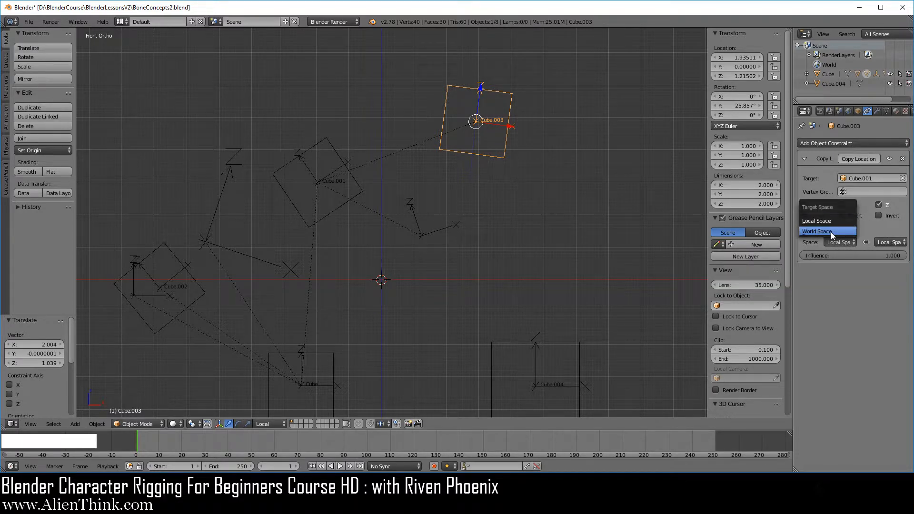
left_click(831, 232)
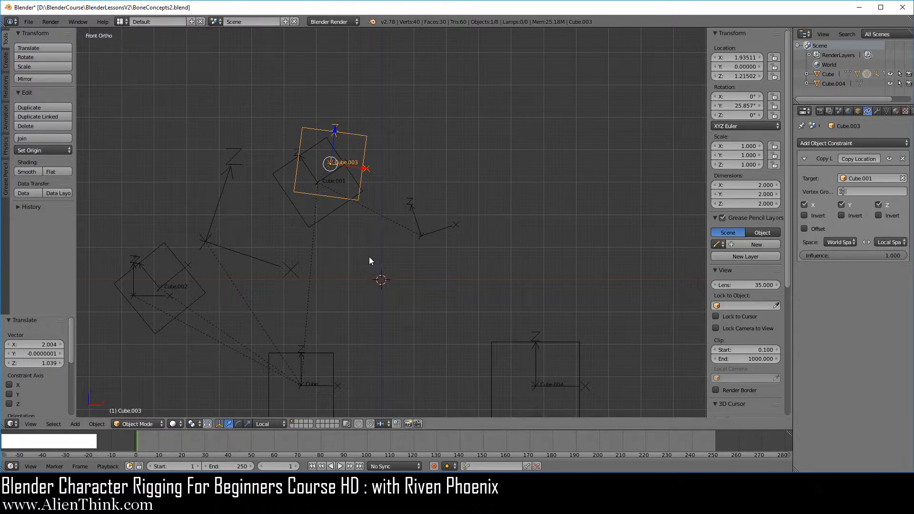
scroll(371, 261, "up", 2)
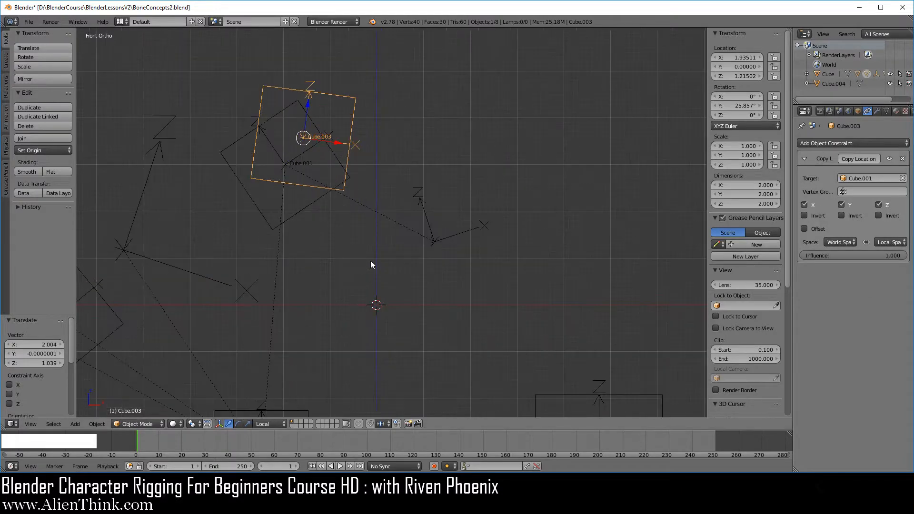
Compare Cube.001 with Cube.003, and move Cube.001 by about 1.29 in X and -0.04 in Z.
right_click(311, 205)
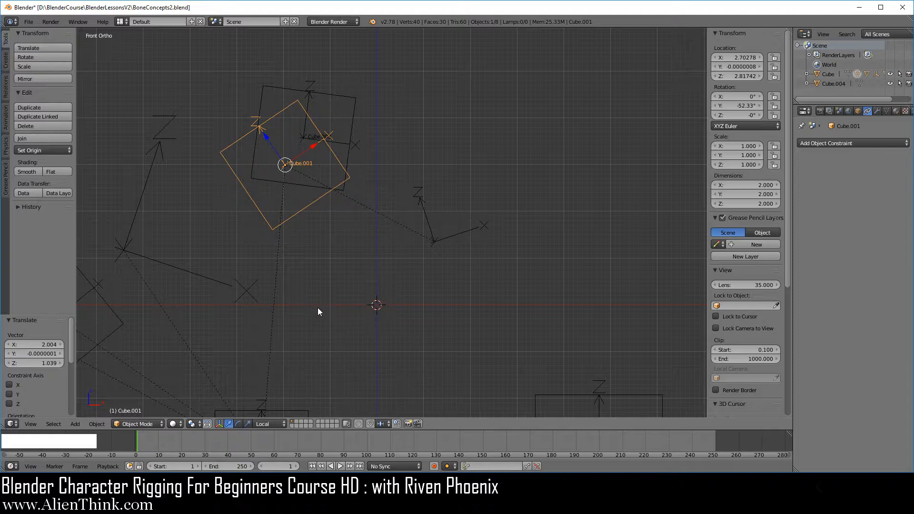
right_click(356, 128)
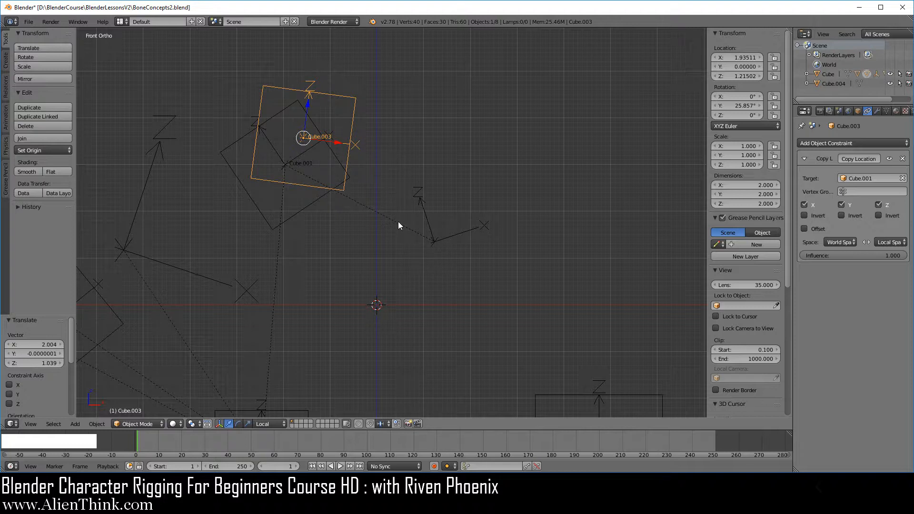
right_click(302, 207)
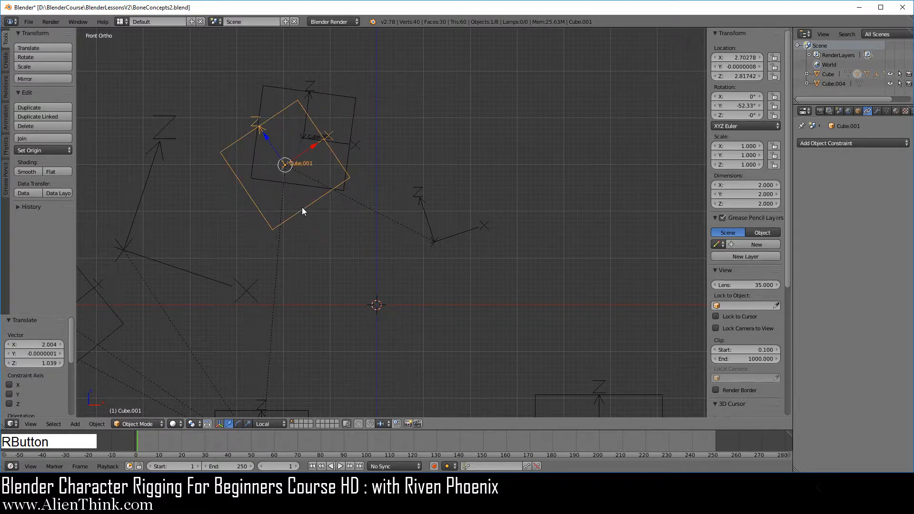
key("g")
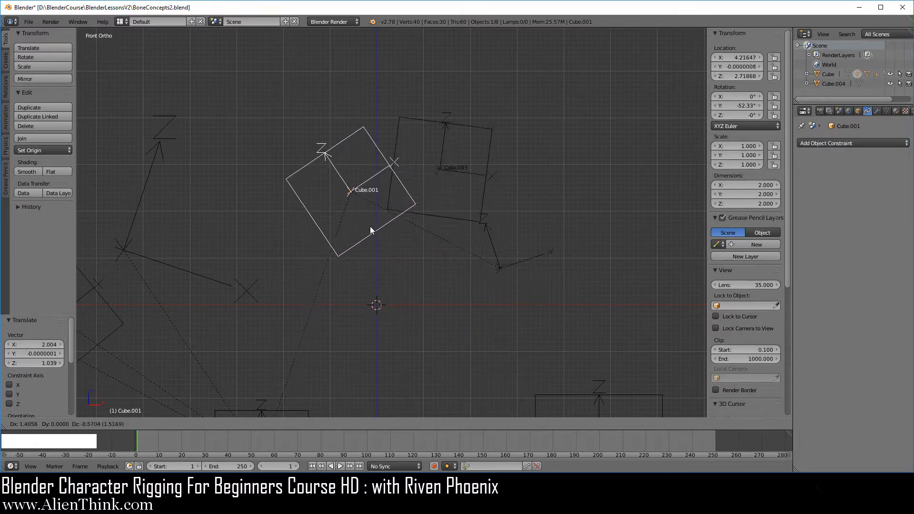
left_click(364, 213)
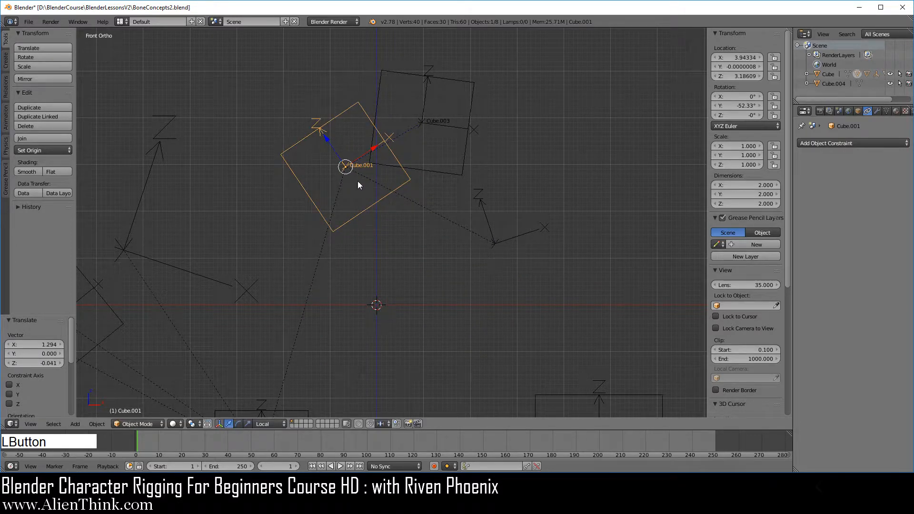
With continuous drawing enabled, draw Grease Pencil lines from the world origin to Cube.001's origin and from the small axes' origin to Cube.003's origin.
left_click(6, 180)
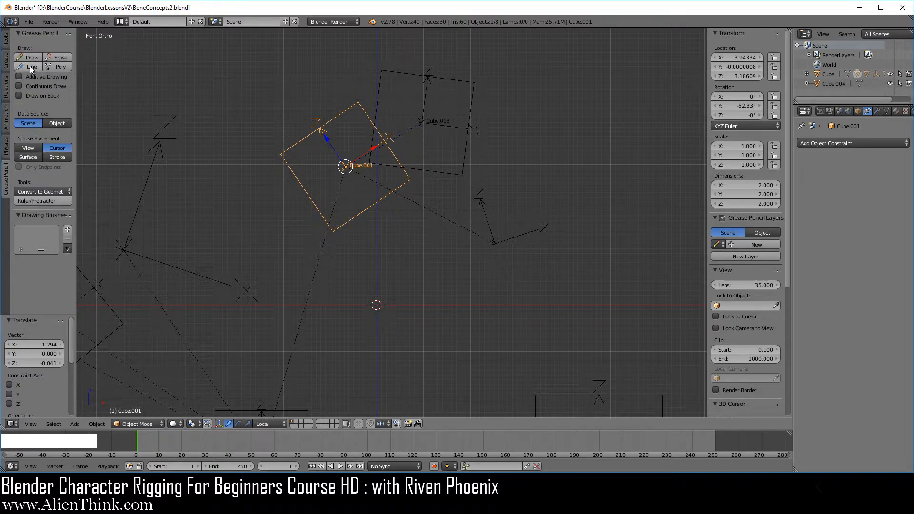
left_click(27, 86)
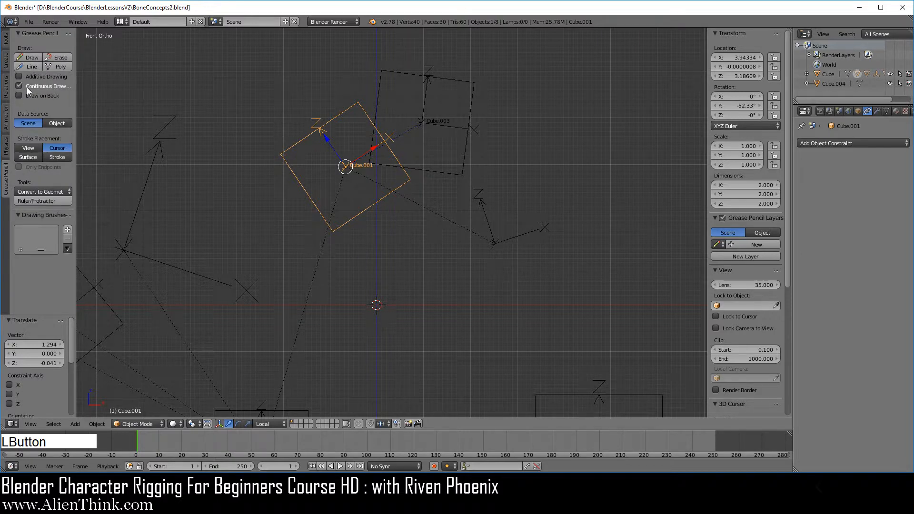
left_click(32, 58)
left_click_drag(376, 305, 378, 153)
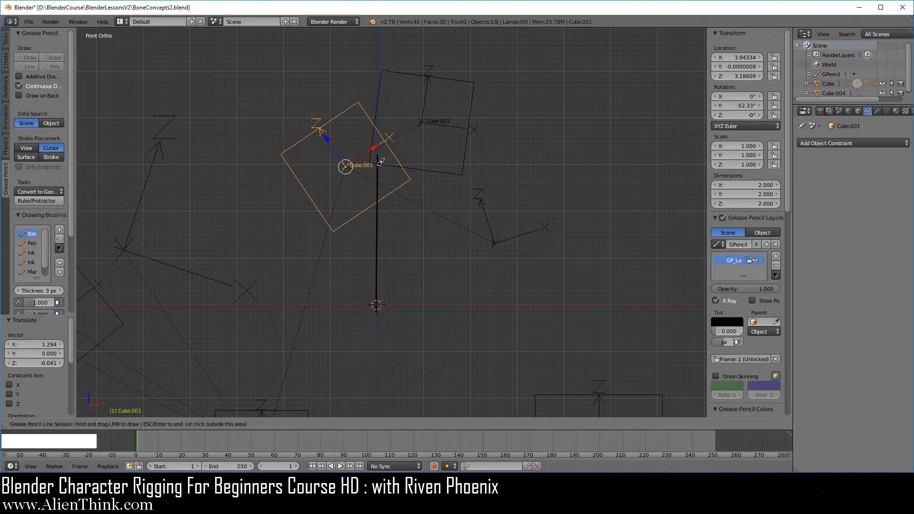
left_click_drag(378, 164, 346, 165)
mouse_move(497, 238)
left_mouse_down()
mouse_move(460, 108)
mouse_move(452, 100)
mouse_move(422, 121)
left_mouse_up()
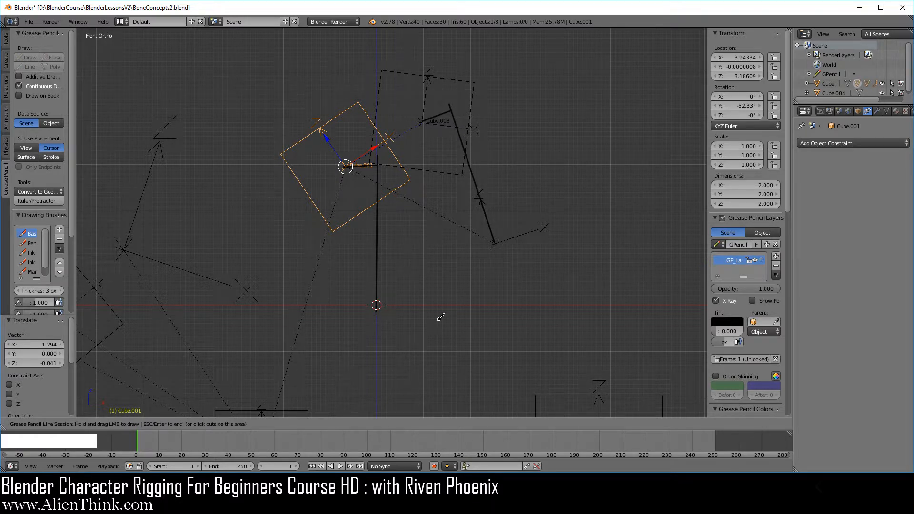
key("Escape")
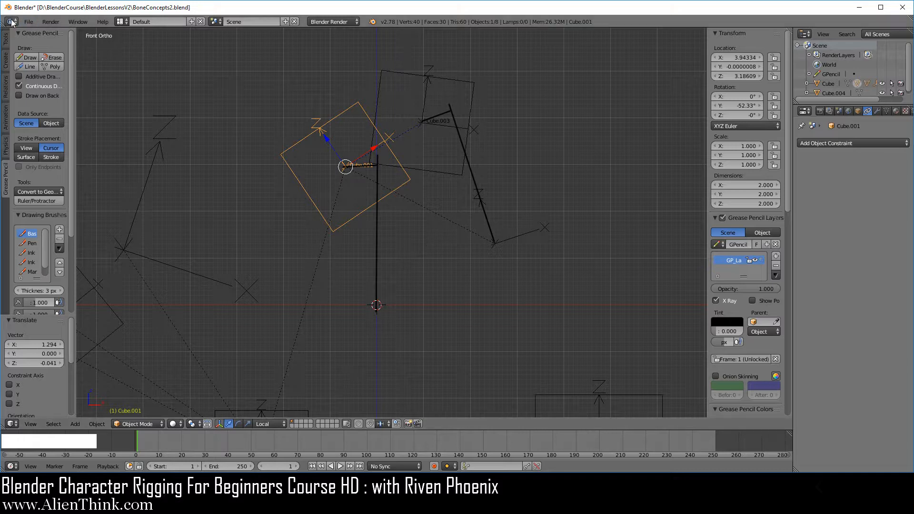
Reopen the recent file BoneConcepts2.blend, discarding the unsaved changes.
left_click(29, 22)
mouse_move(65, 50)
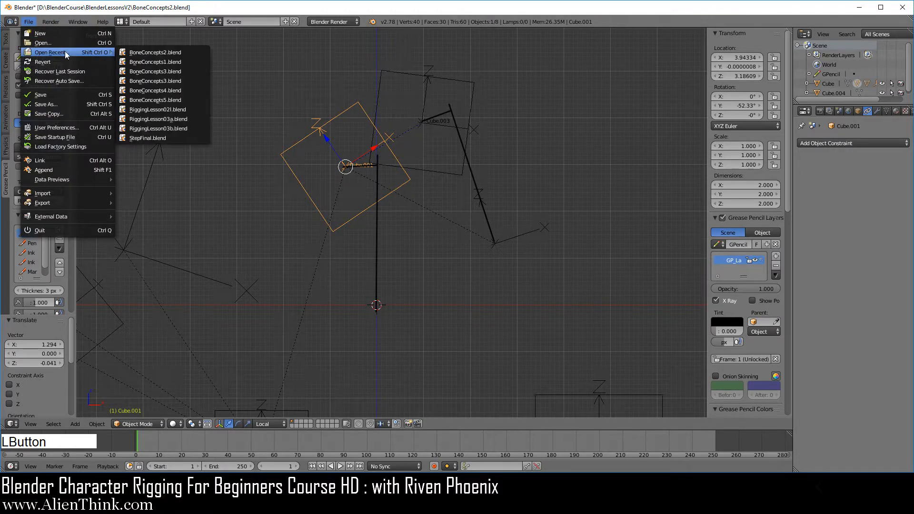
left_click(148, 50)
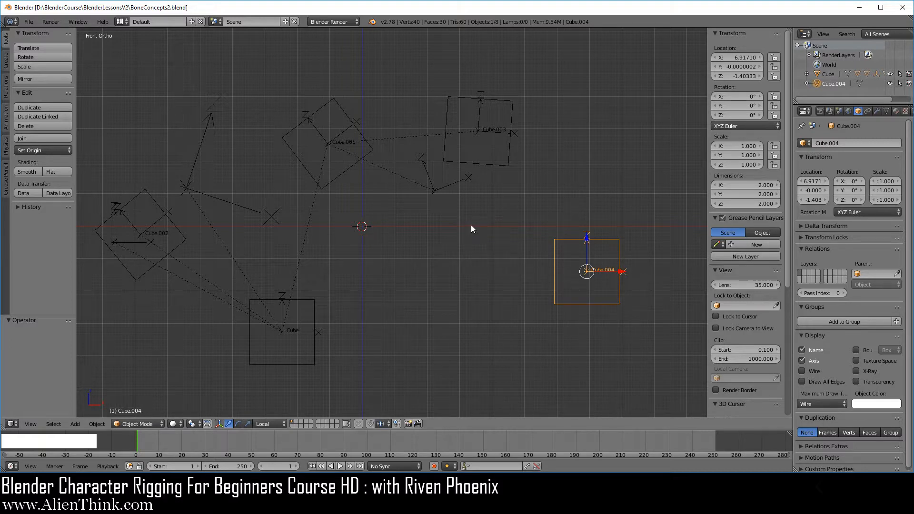
Add a Copy Rotation constraint to Cube.004 with Cube.001 as its target.
left_click(870, 112)
left_click(856, 144)
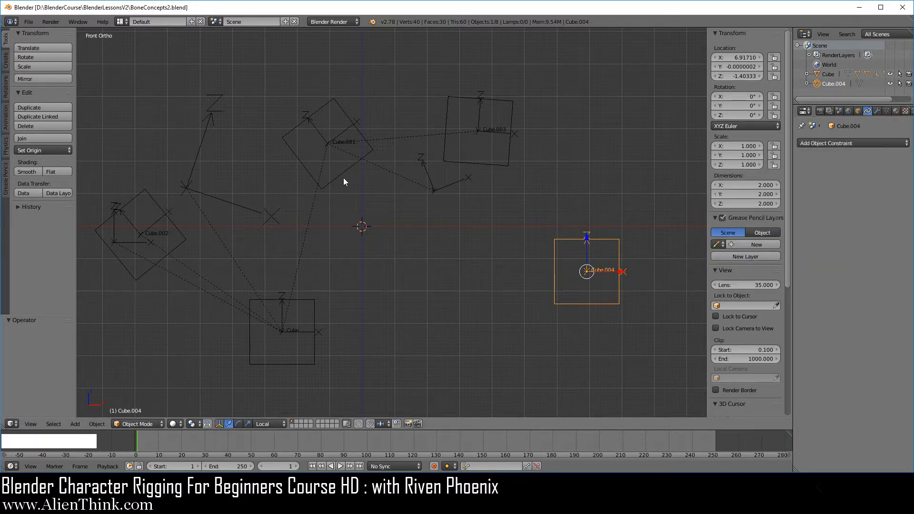
right_click(344, 172)
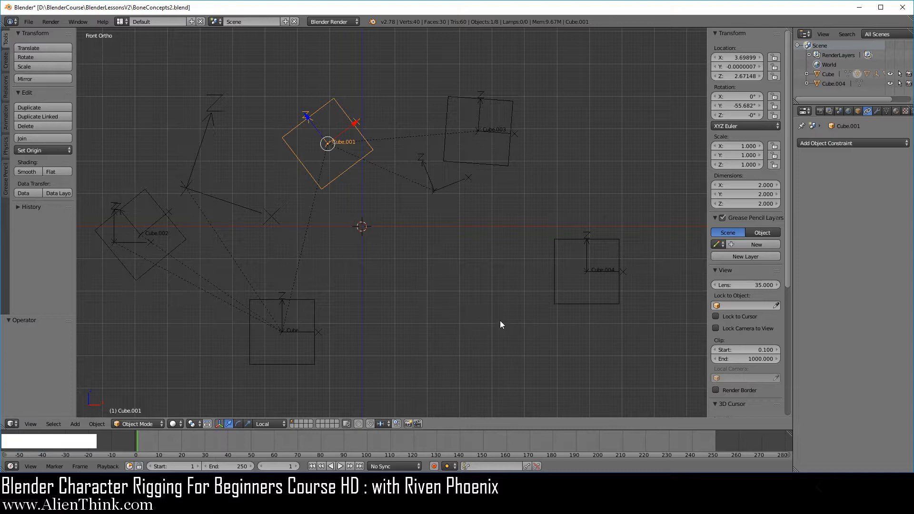
right_click(547, 270, "shift")
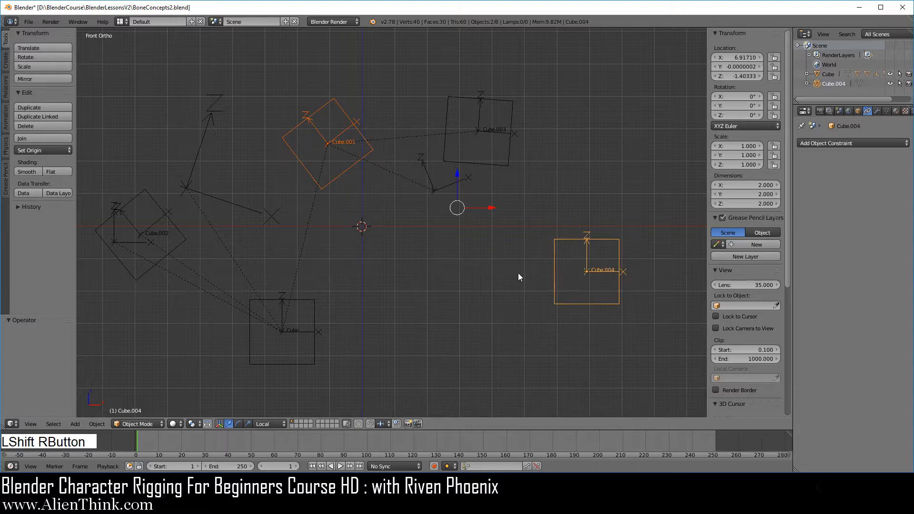
key("ctrl+shift+c")
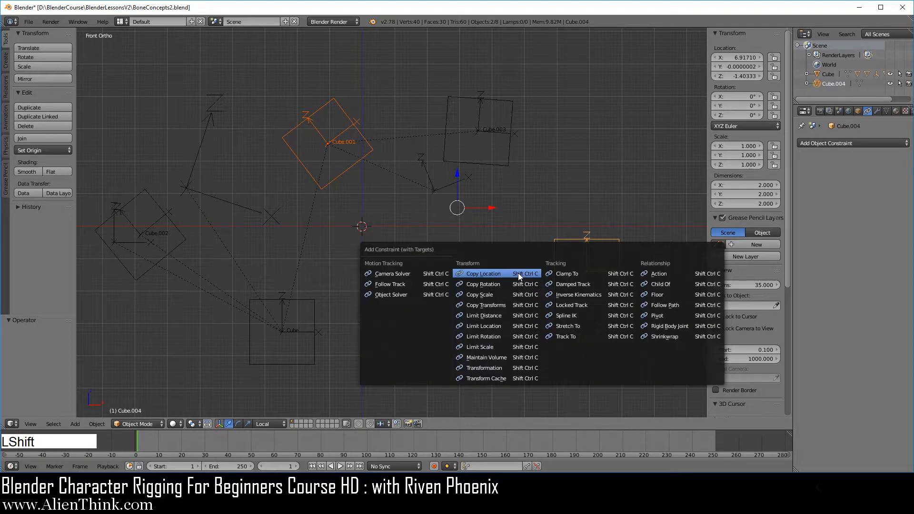
left_click(496, 284)
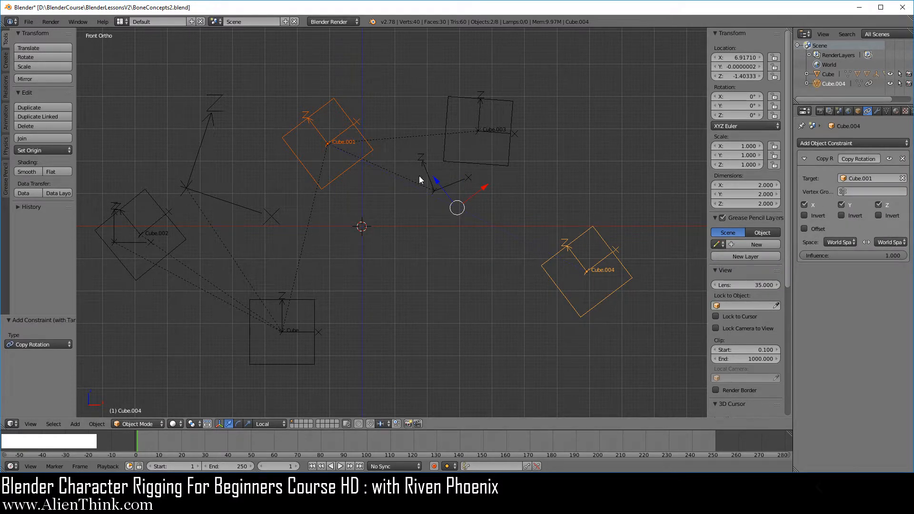
Try rotating Cube.001 to test Cube.004's Copy Rotation constraint, and cancel the rotation.
scroll(409, 211, "up", 1)
right_click(348, 154)
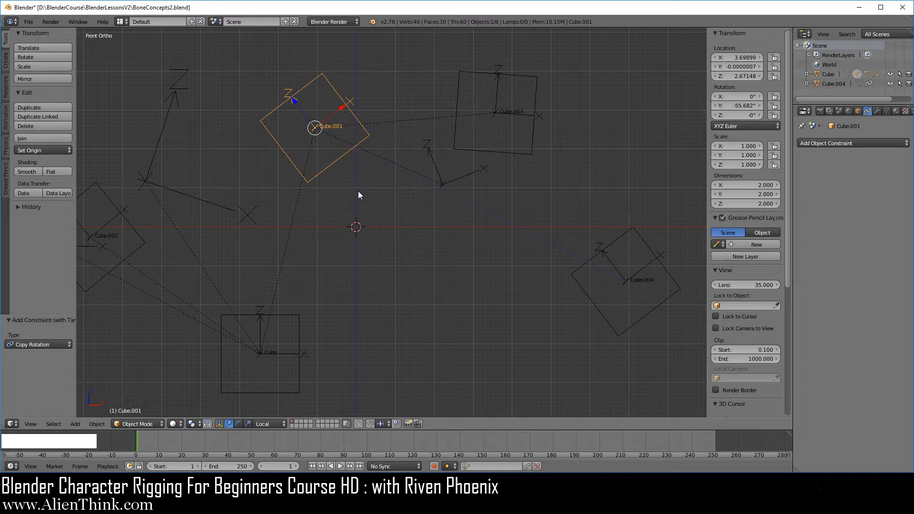
right_click(589, 265)
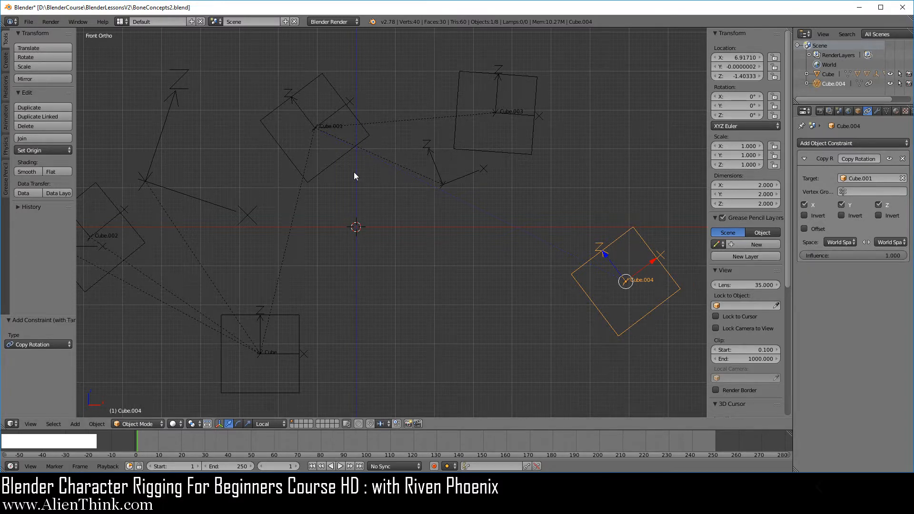
right_click(370, 132)
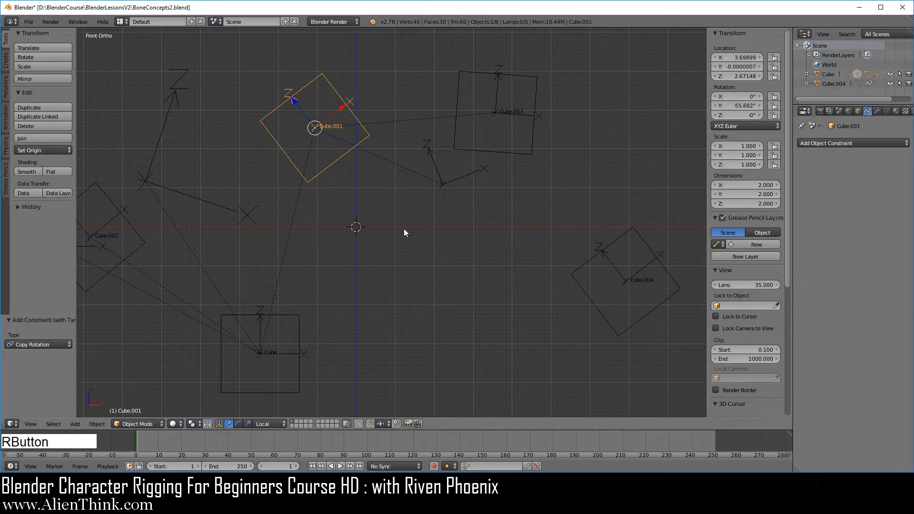
key("r")
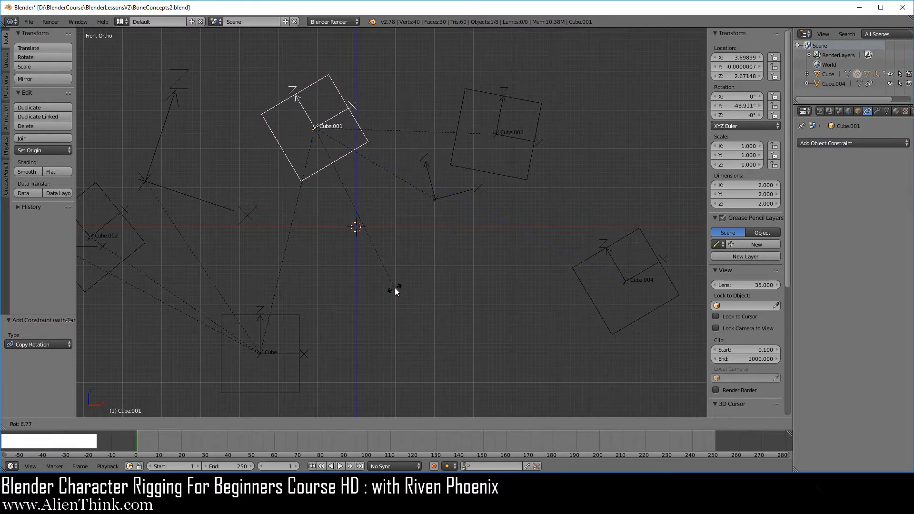
right_click(408, 198)
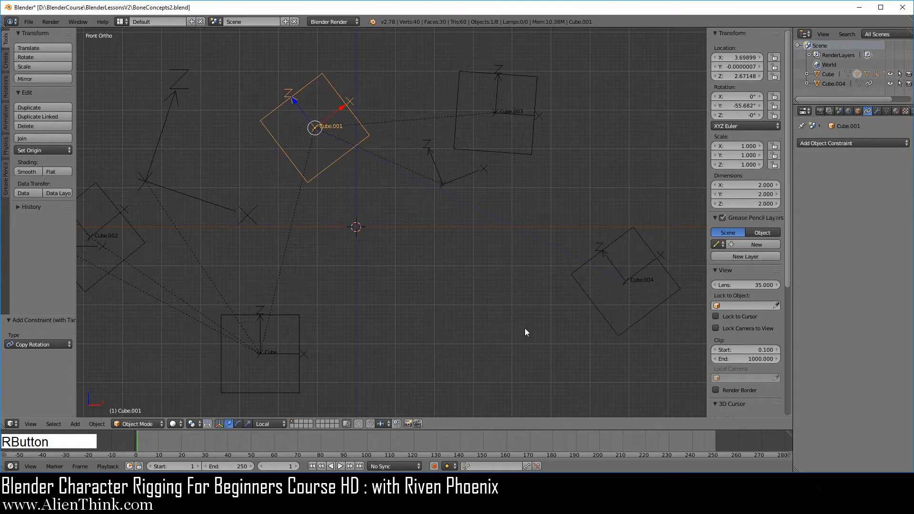
Set the target space of Cube.004's Copy Rotation constraint to Local Space.
right_click(607, 260)
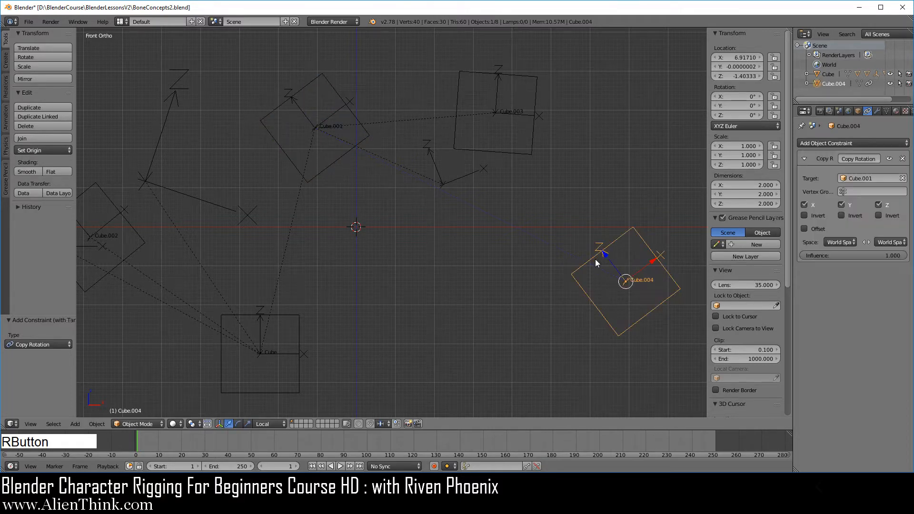
left_click(839, 242)
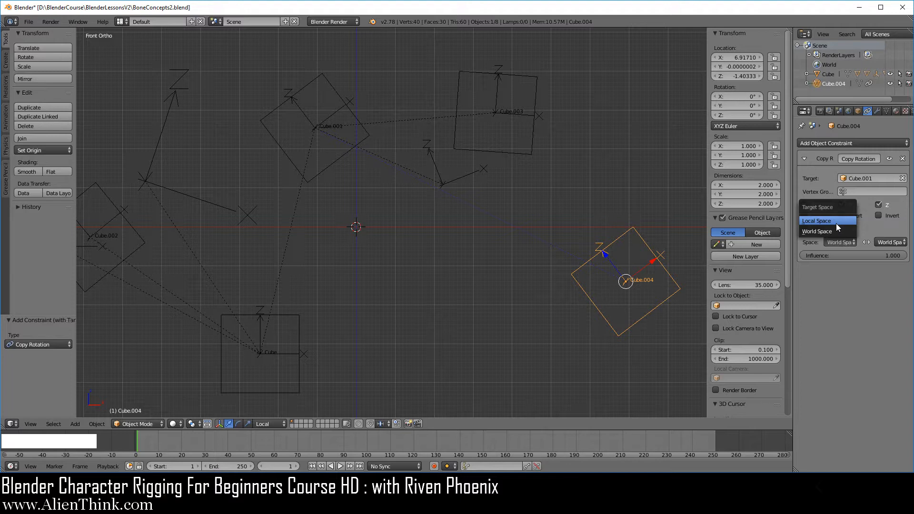
left_click(836, 224)
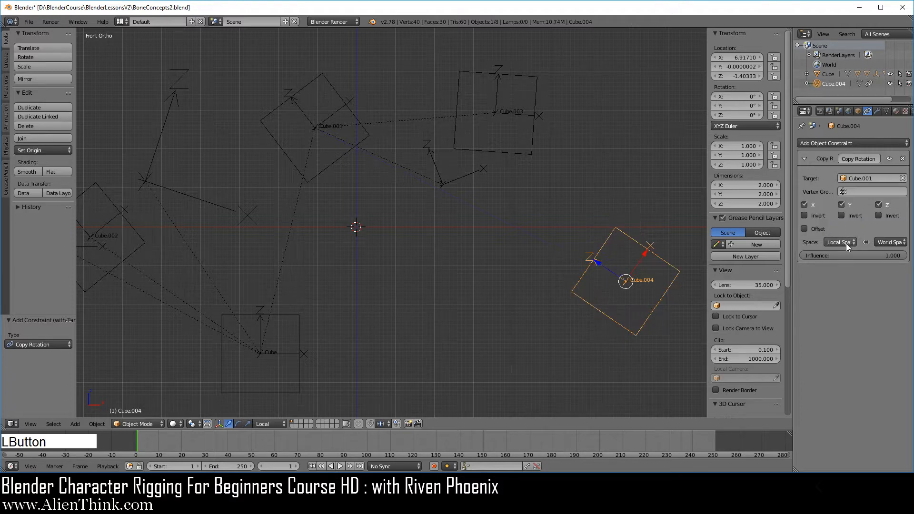
Move Cube.001 about -2.70 in X and -1.00 in Z, and Cube.004 about -4.65 in X and -0.39 in Z.
right_click(343, 156)
key("g")
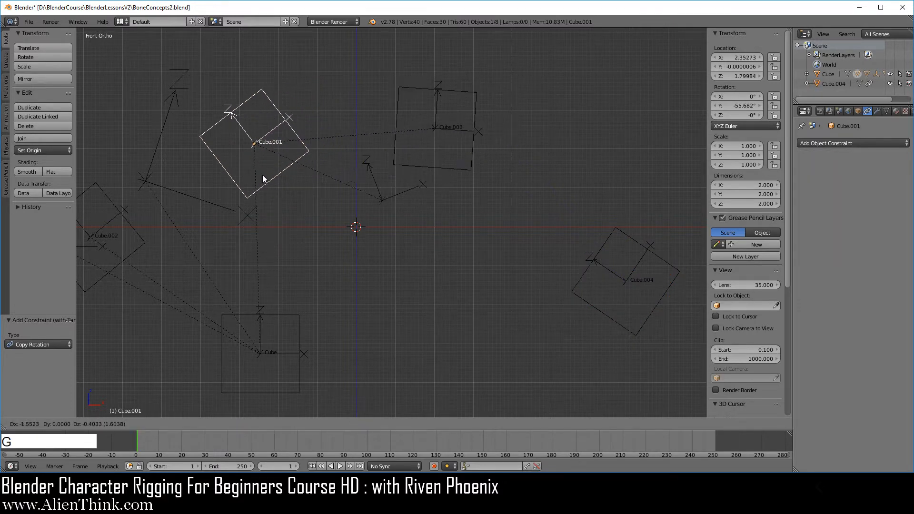
left_click(225, 206)
right_click(601, 312)
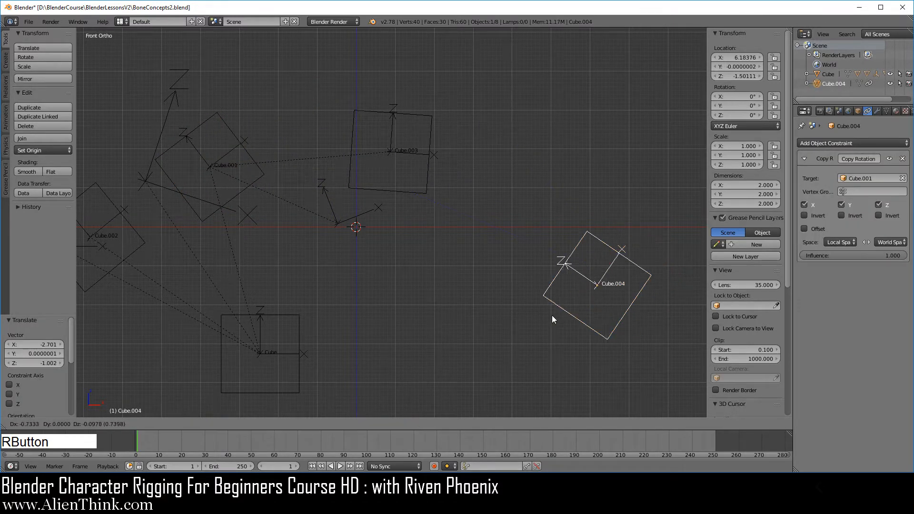
key("g")
left_click(411, 262)
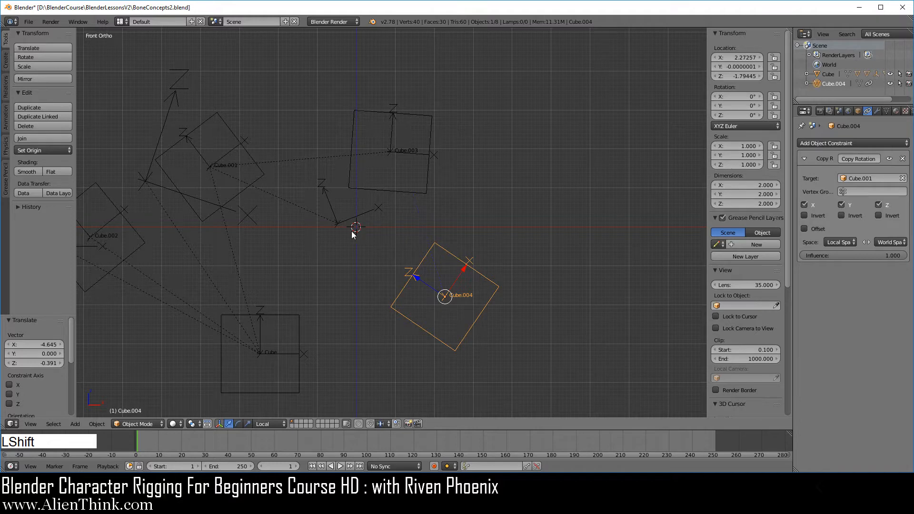
Rotate Cube.001 by about 54.6° to test Cube.004's Copy Rotation constraint with Local Space as target space.
middle_click_drag(351, 231, 462, 214, "shift")
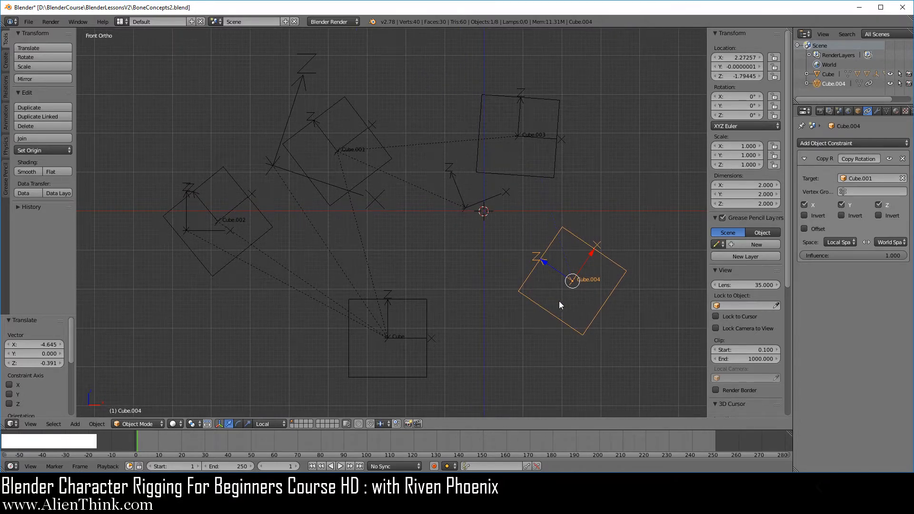
scroll(516, 280, "up", 1)
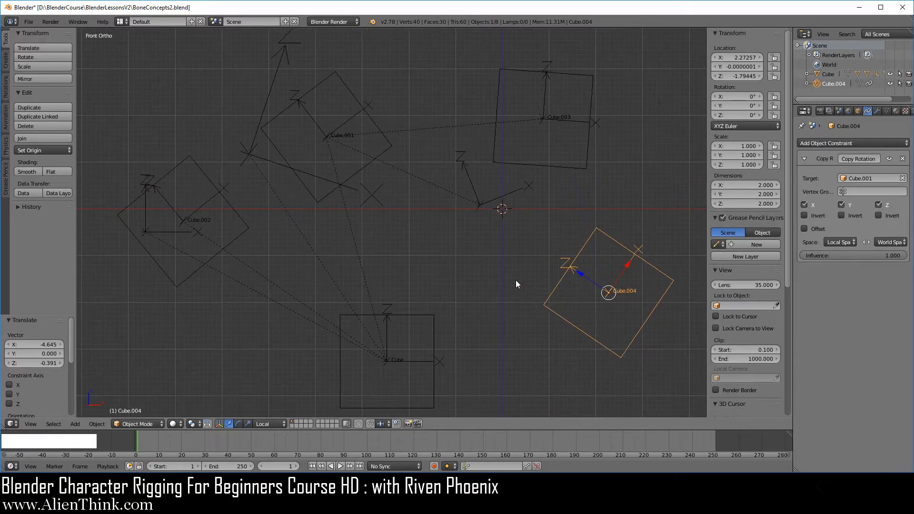
right_click(385, 159)
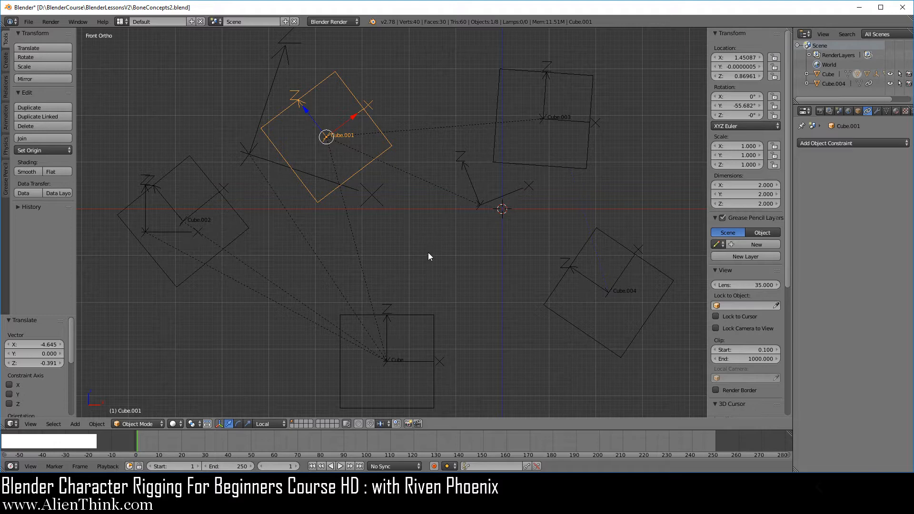
key("r")
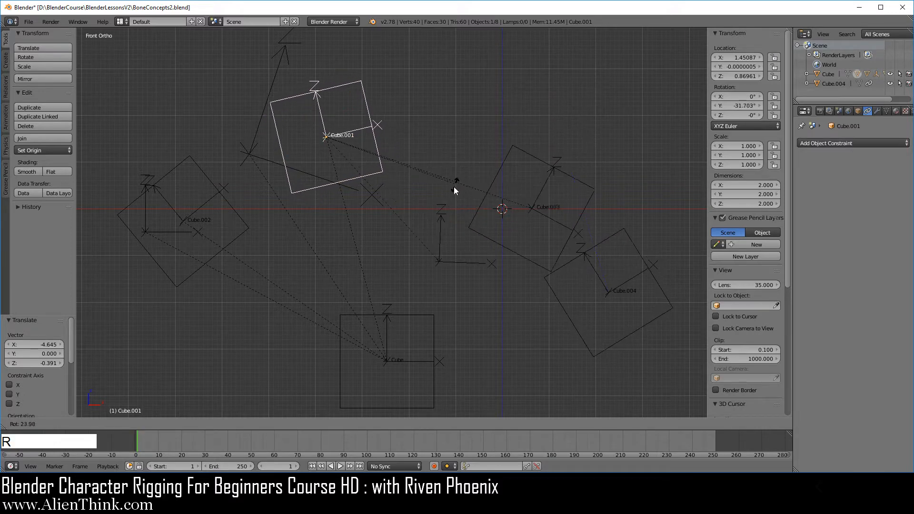
left_click(399, 225)
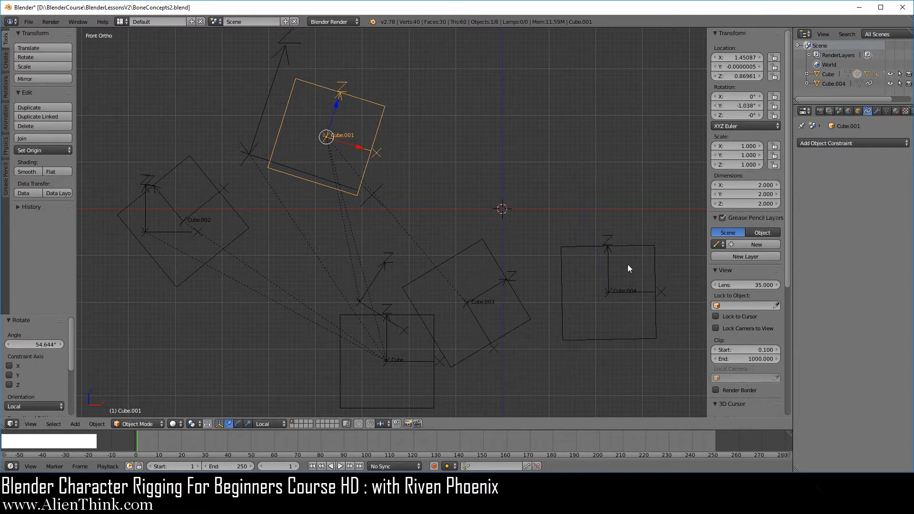
Check Cube.004's constraint settings and rotate Cube.001 by about -86.4°.
right_click(610, 268)
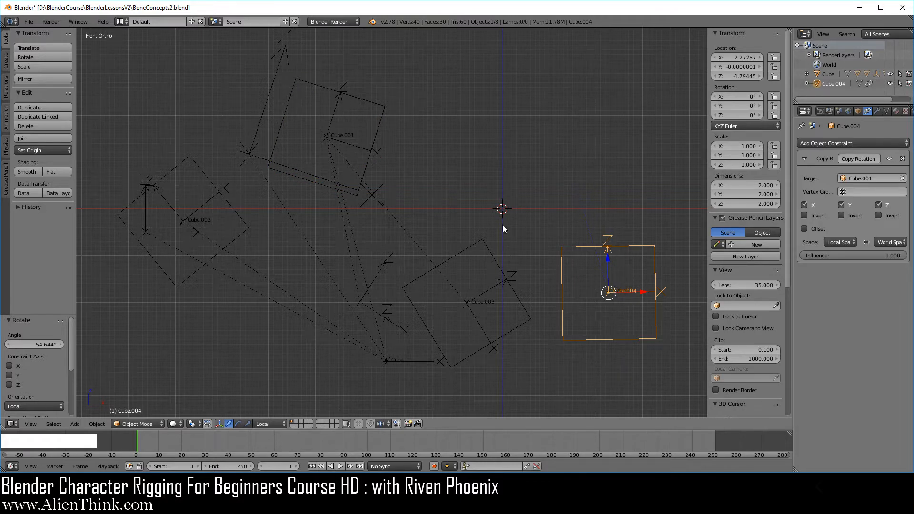
right_click(371, 158)
key("r")
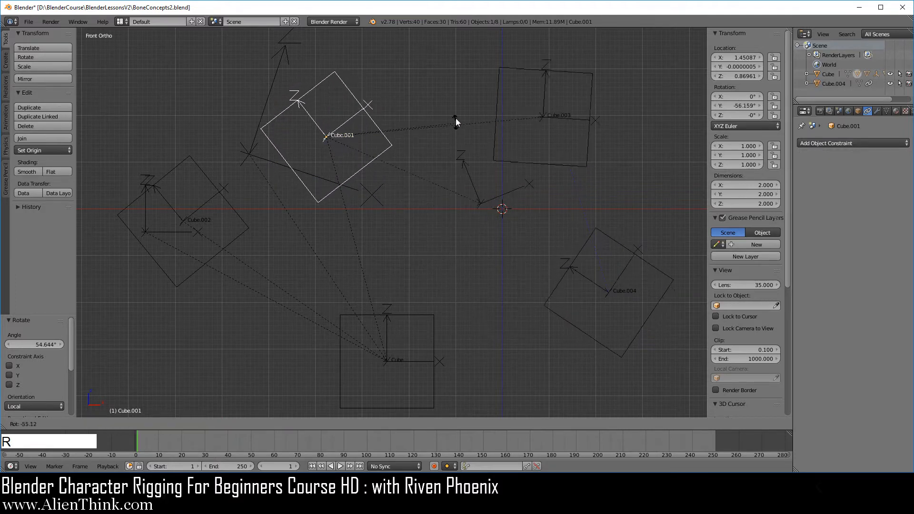
left_click(433, 56)
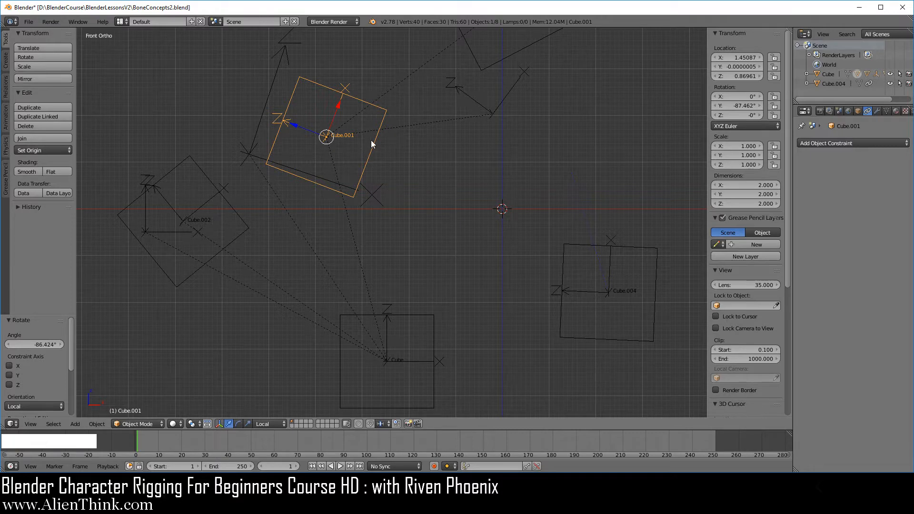
Move Cube.001's origin onto the large axes' X line and rotate the cube by about -3.3° so its Z axis follows that line.
left_click_drag(342, 150, 347, 190)
scroll(347, 191, "up", 2)
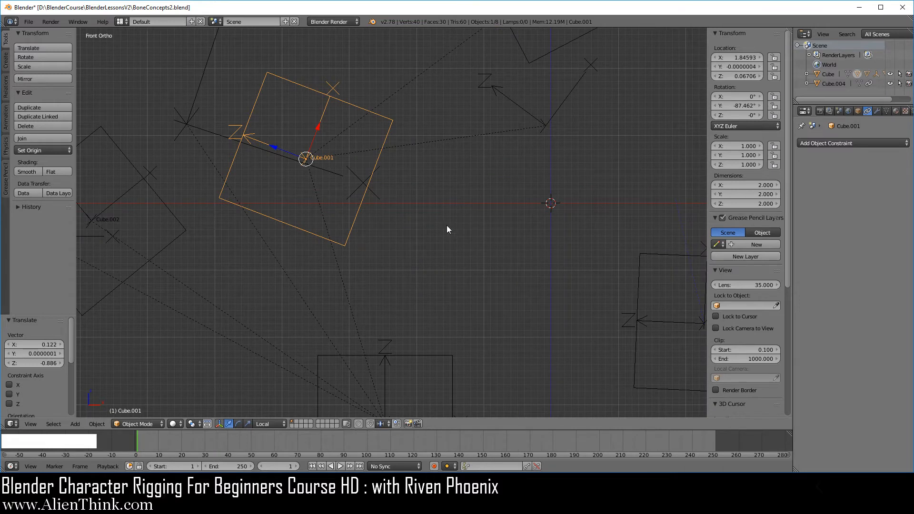
scroll(450, 248, "down", 1)
key("r")
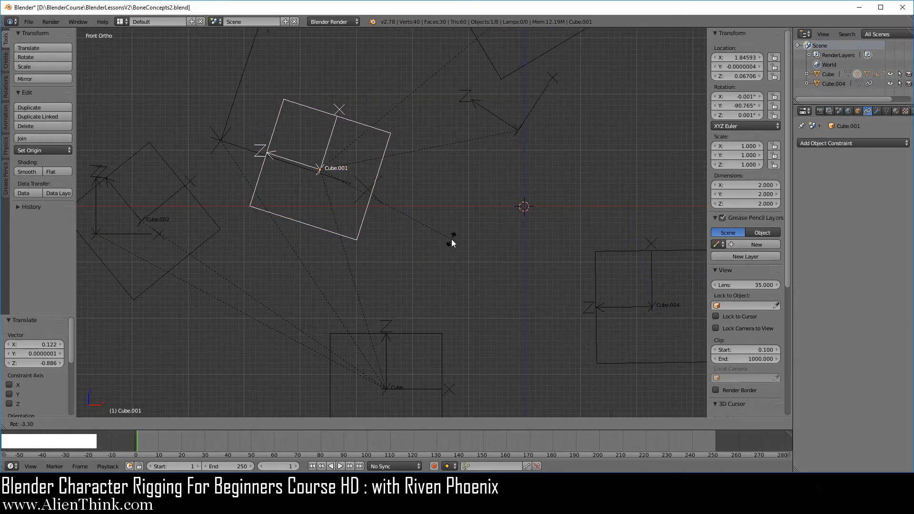
left_click(452, 243)
Set the target space of Cube.004's Copy Rotation constraint back to World Space.
scroll(478, 246, "down", 3)
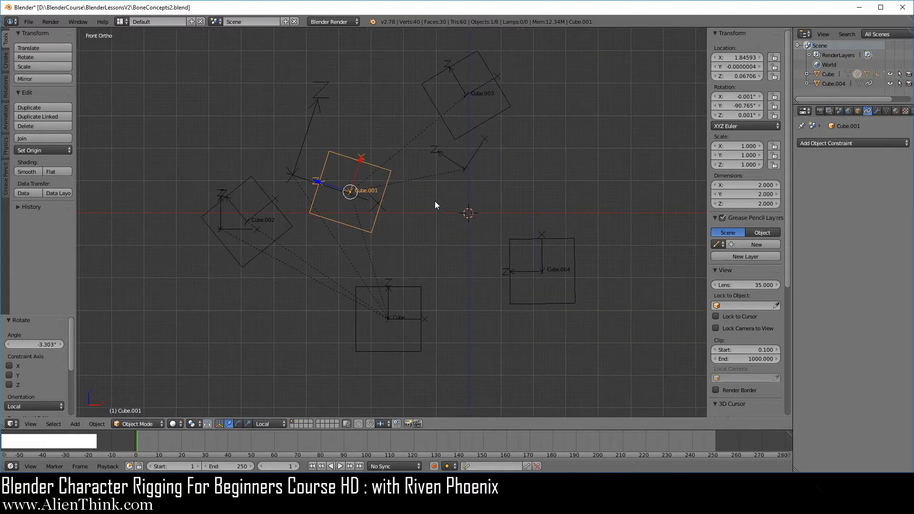
right_click(555, 243)
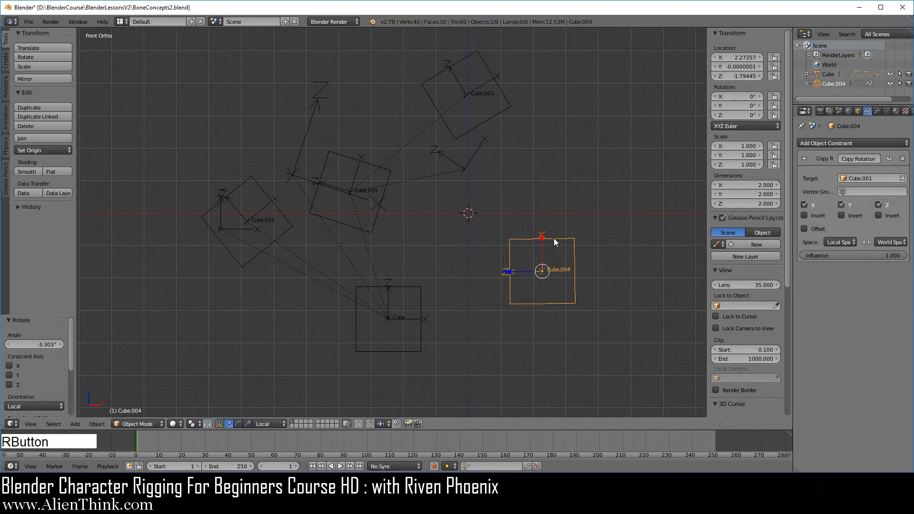
left_click(855, 242)
left_click(840, 232)
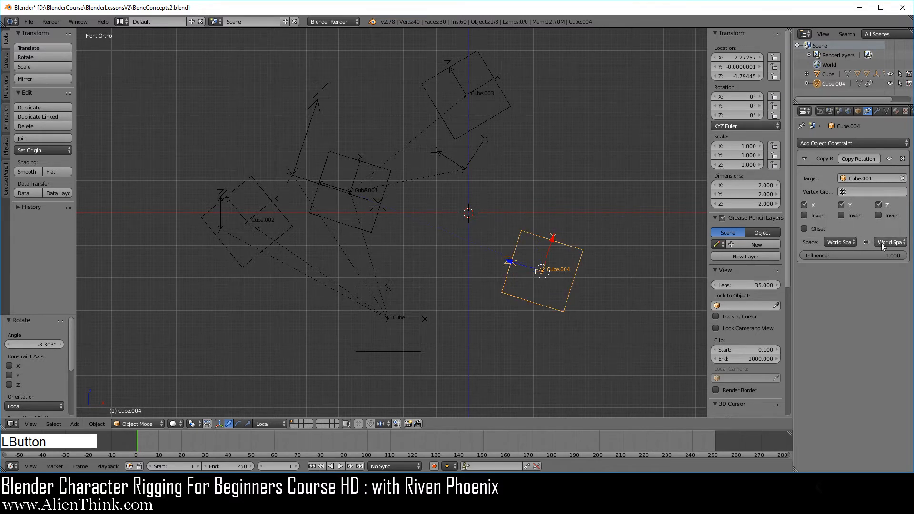
Try Local Space as the owner space of Cube.004's Copy Rotation constraint, and restore it to World Space.
left_click(888, 243)
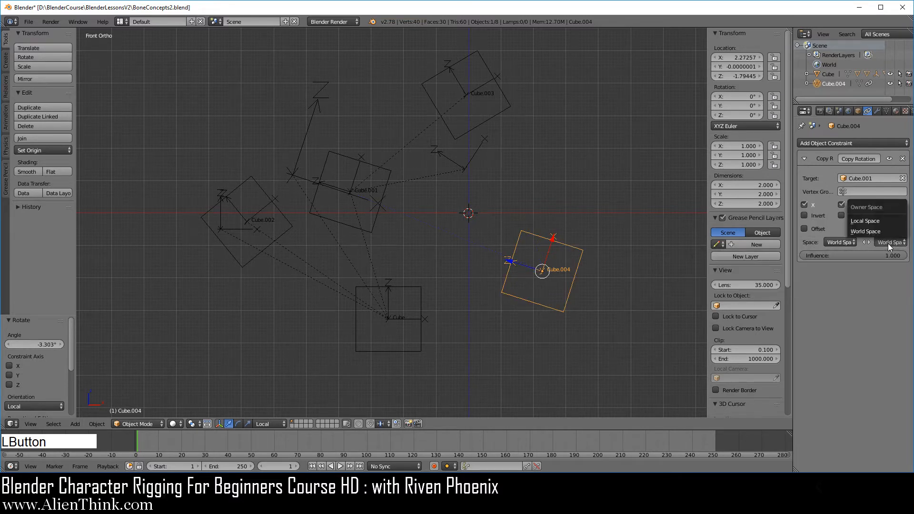
left_click(876, 222)
left_click(888, 241)
left_click(884, 230)
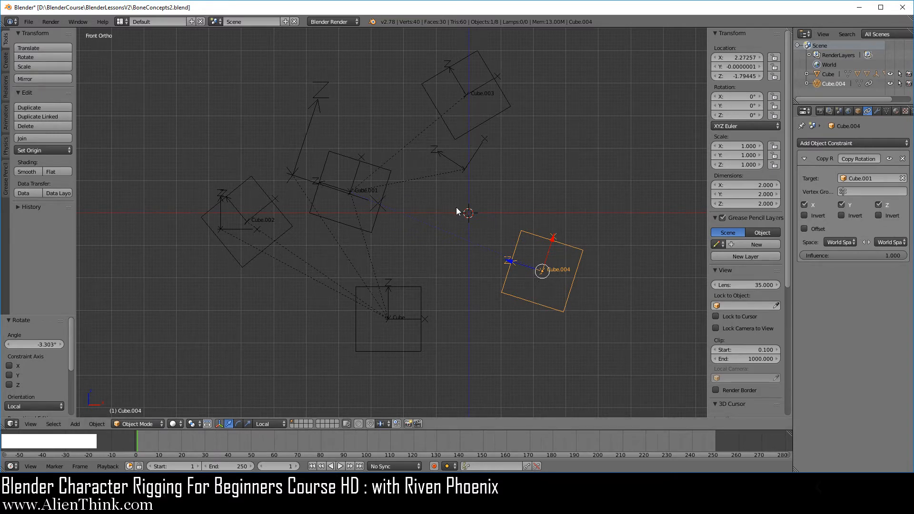
Replace Cube.004's Copy Rotation constraint with a Copy Scale constraint that targets Cube.003.
left_click(903, 159)
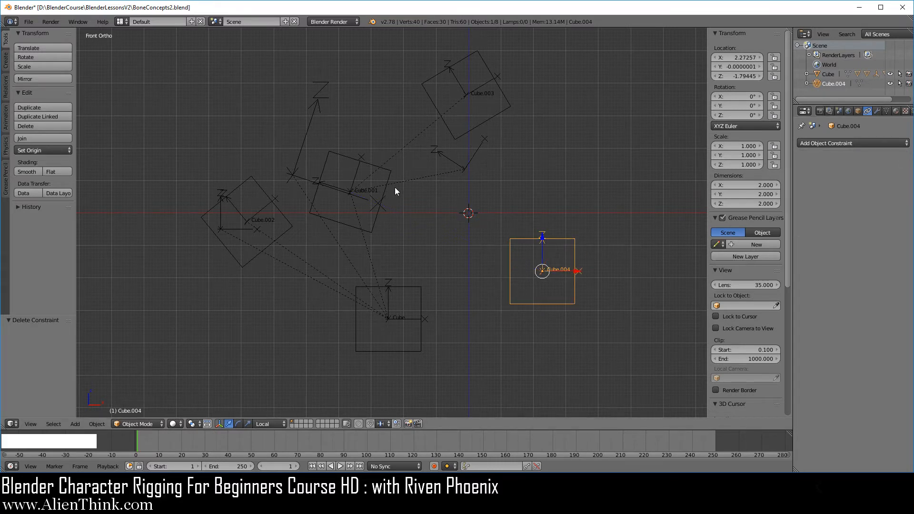
right_click(499, 120)
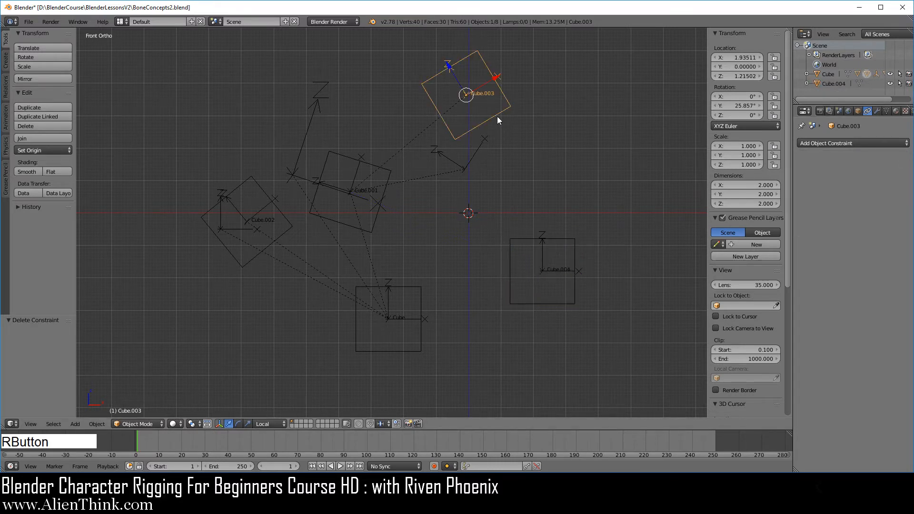
right_click(523, 240, "shift")
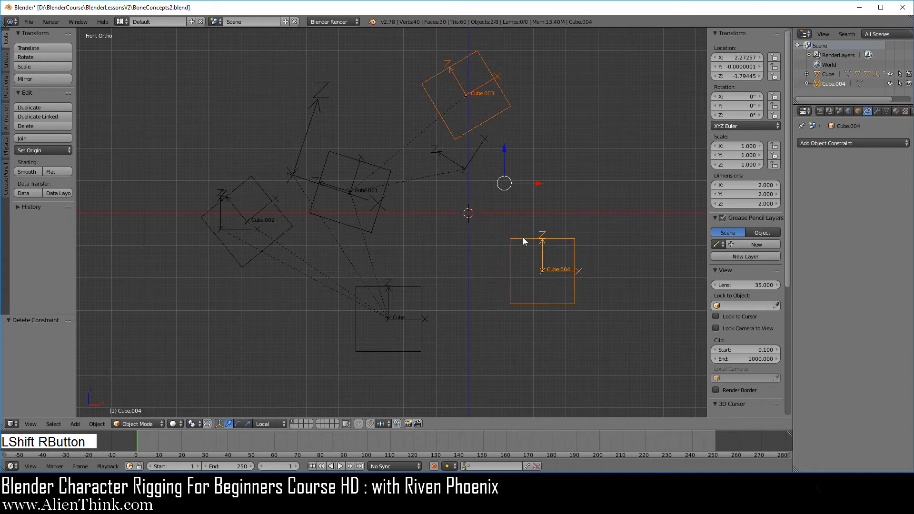
key("ctrl+shift+c")
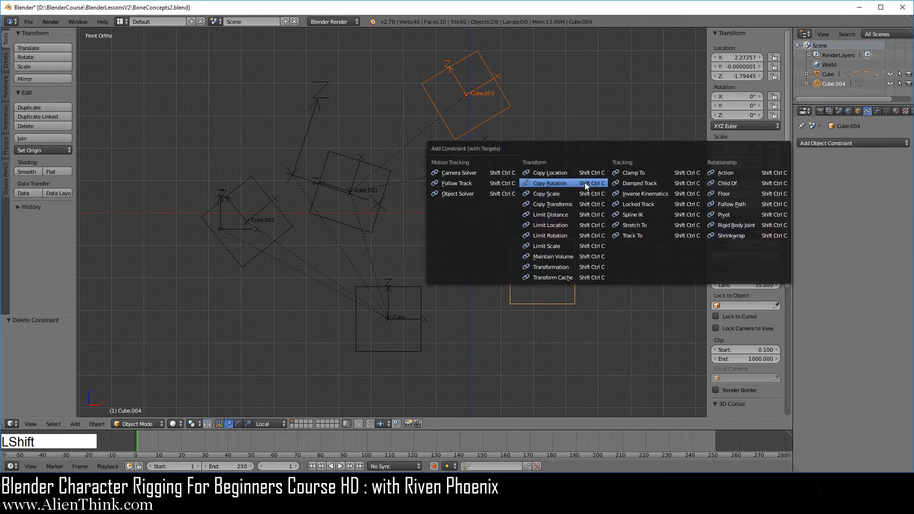
left_click(561, 193)
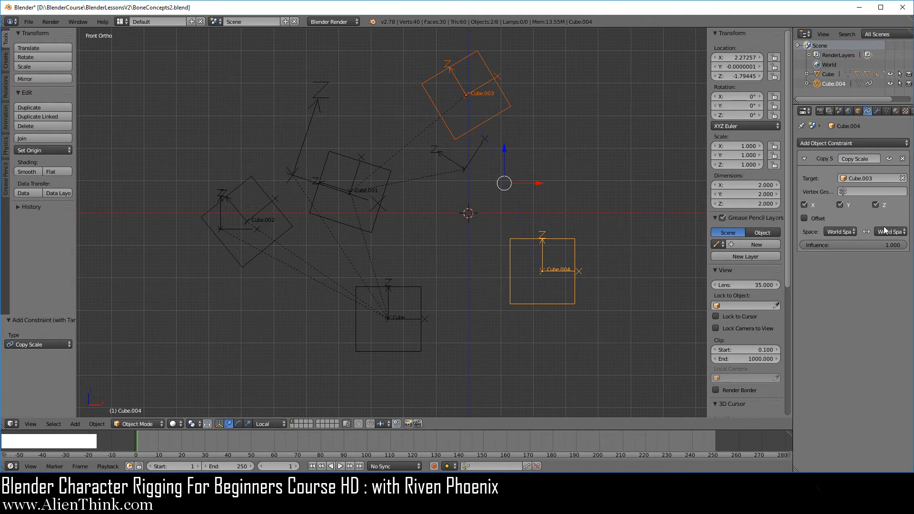
Try scaling Cube.003 to about 0.65 to test Cube.004's Copy Scale constraint, and cancel the scaling.
right_click(505, 111)
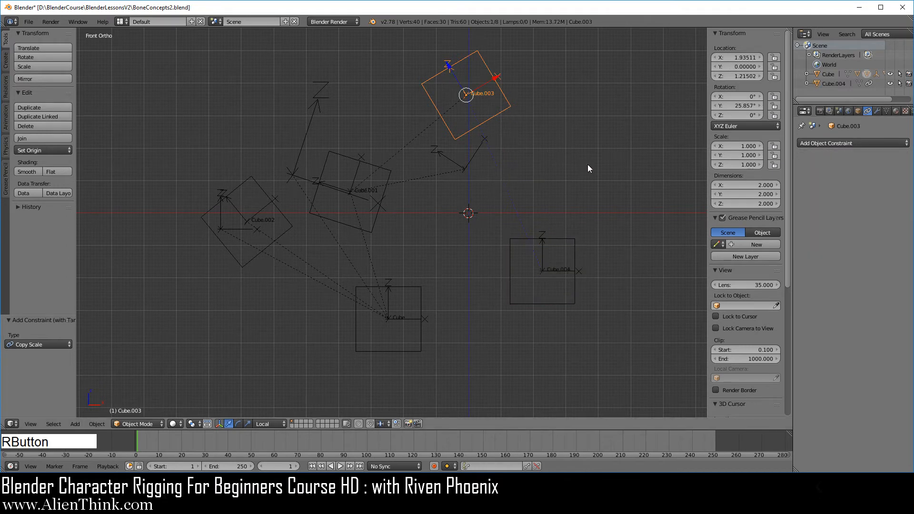
key("s")
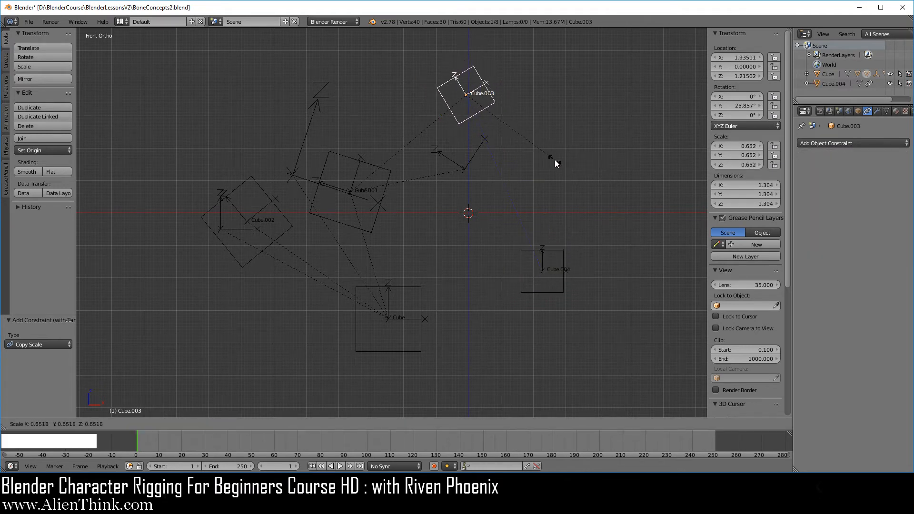
right_click(556, 159)
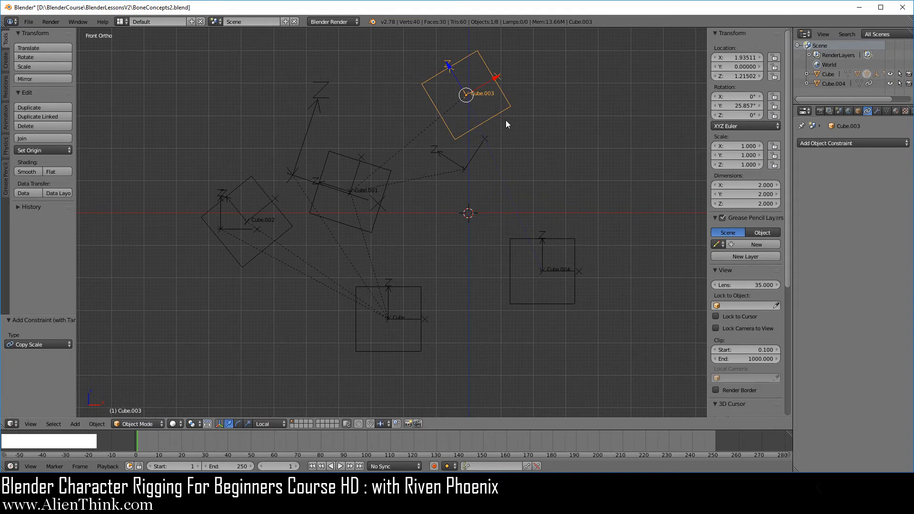
Set the target space of Cube.004's Copy Scale constraint to Local Space.
middle_click_drag(500, 123, 463, 157, "shift")
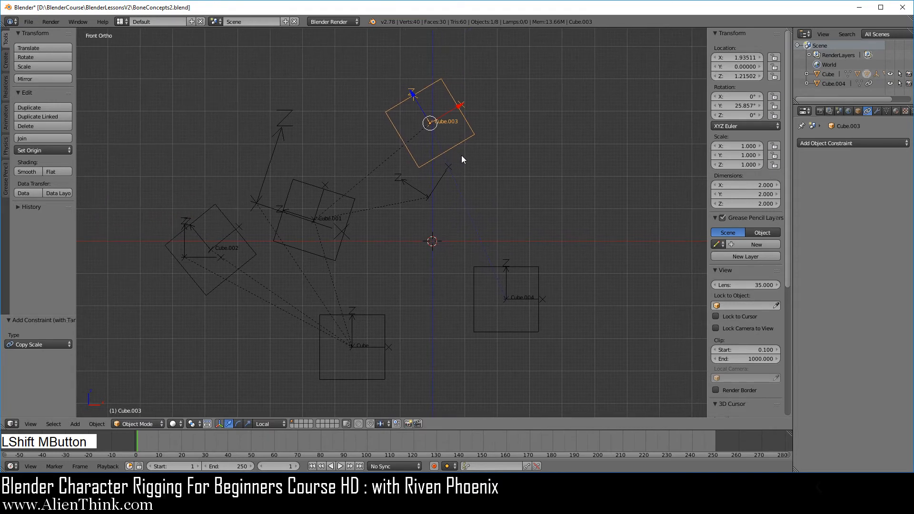
scroll(486, 200, "up", 1)
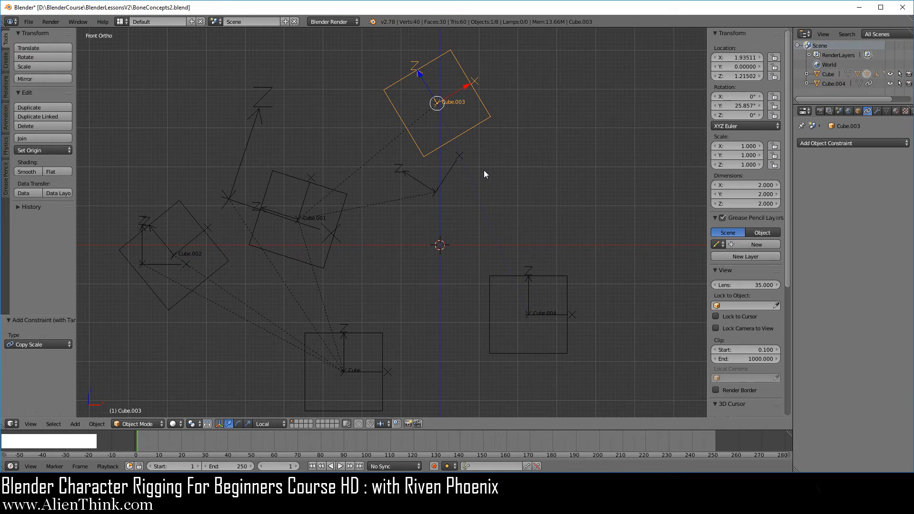
right_click(560, 282)
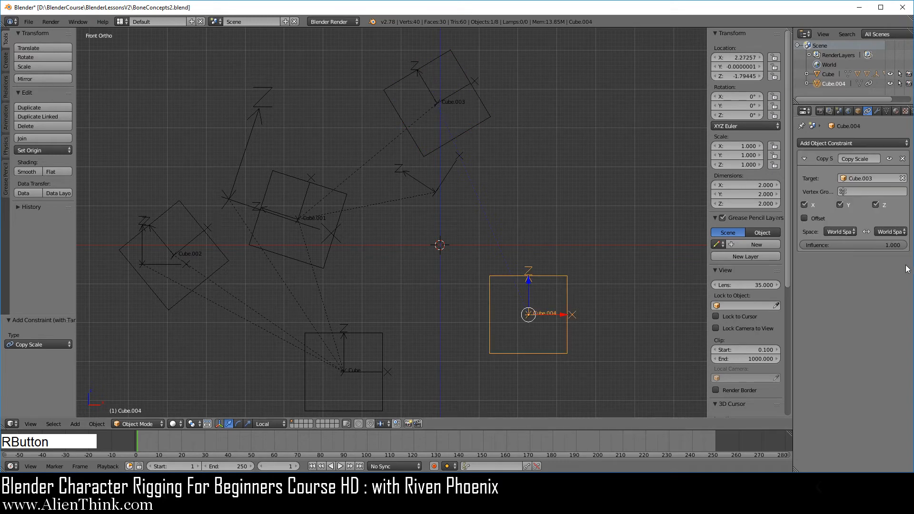
left_click(854, 232)
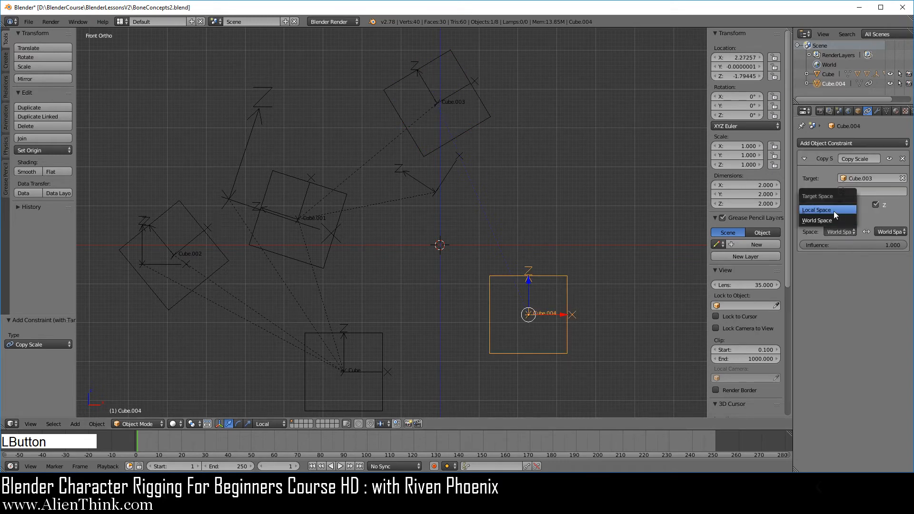
left_click(834, 211)
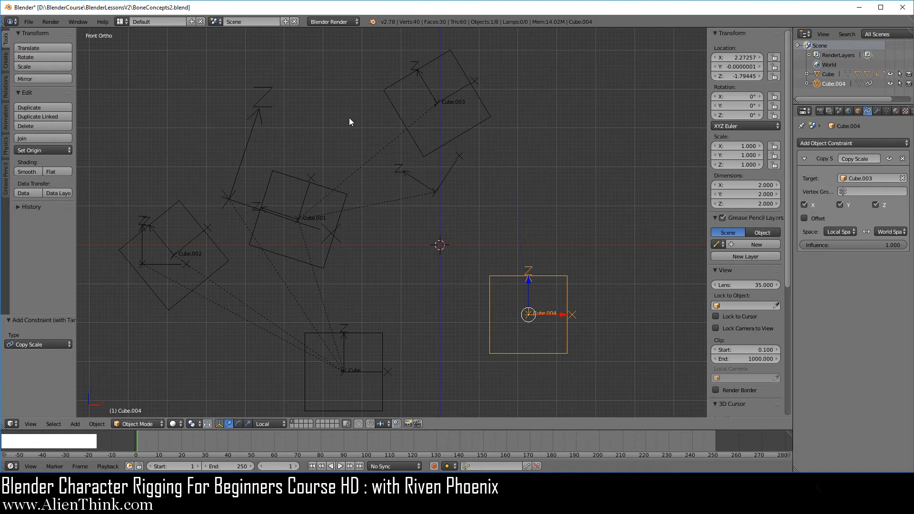
Move Cube.001 by about 0.59 along X and 0.83 along Z, and scale it down to about 0.31.
right_click_drag(324, 261, 346, 228)
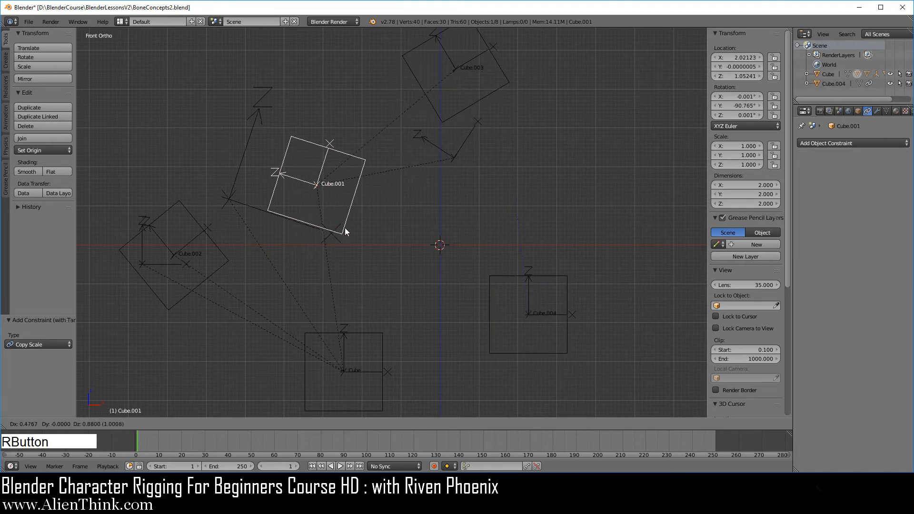
left_click(346, 229)
key("s")
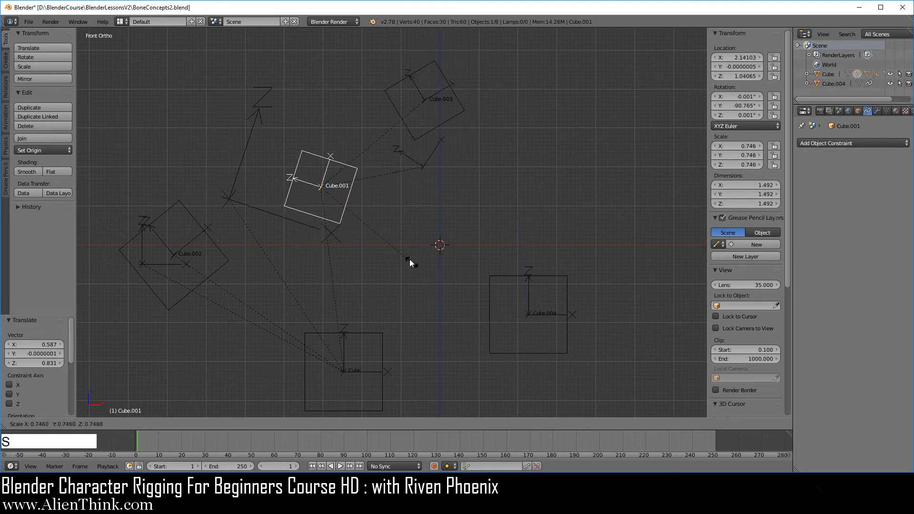
left_click(360, 216)
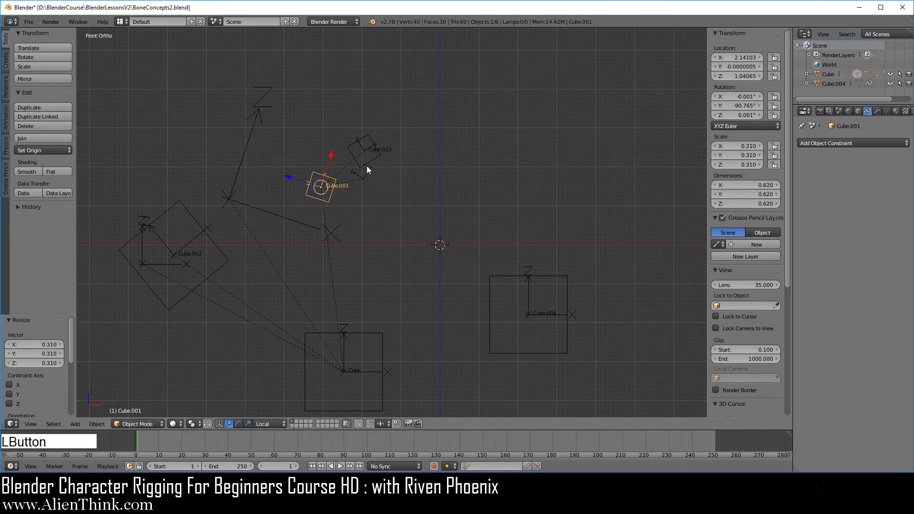
Try World Space as the target space of Cube.004's Copy Scale constraint, and restore it to Local Space.
scroll(364, 173, "up", 2)
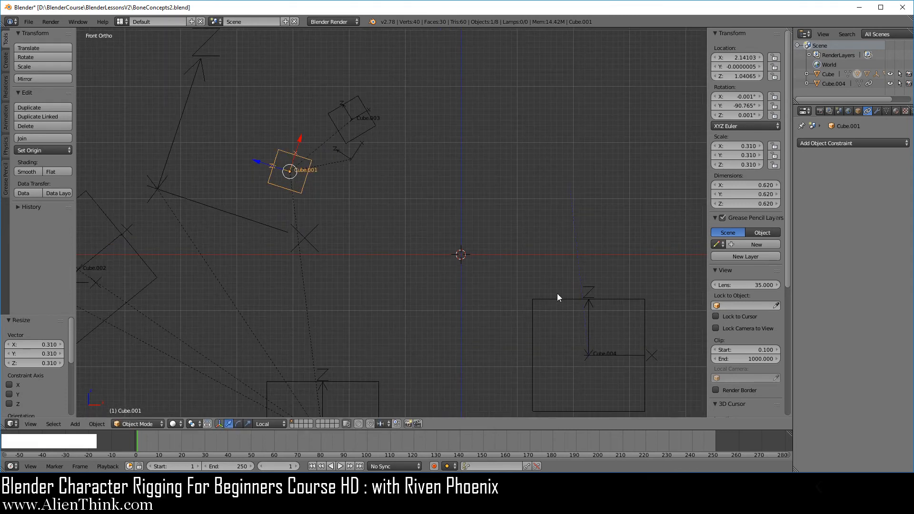
right_click(558, 298)
left_click(842, 232)
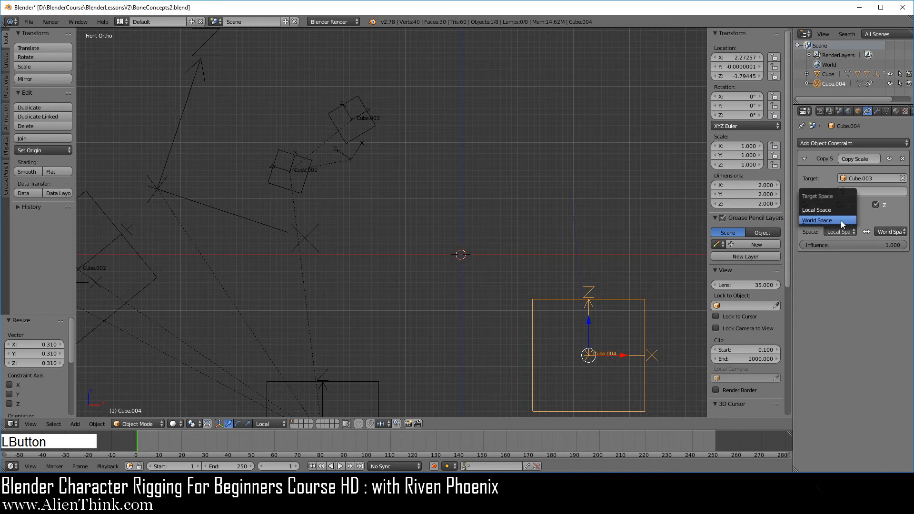
left_click(841, 221)
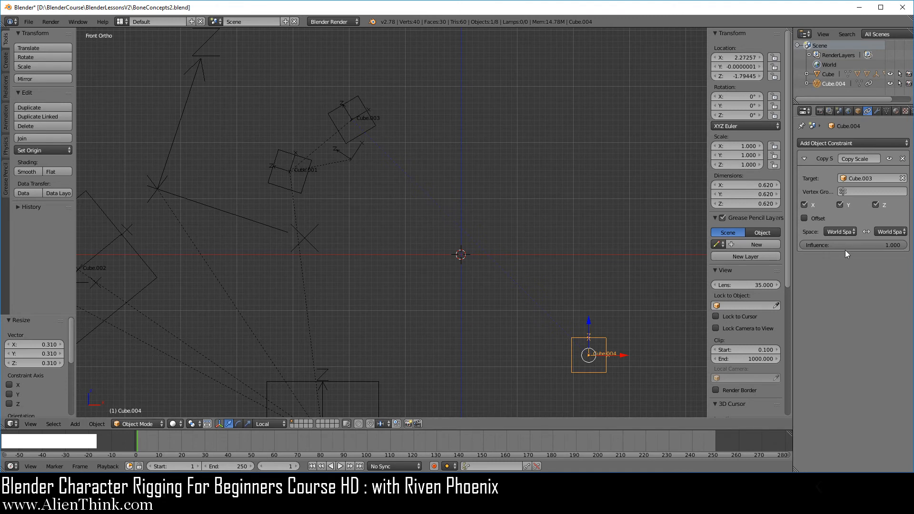
left_click(841, 232)
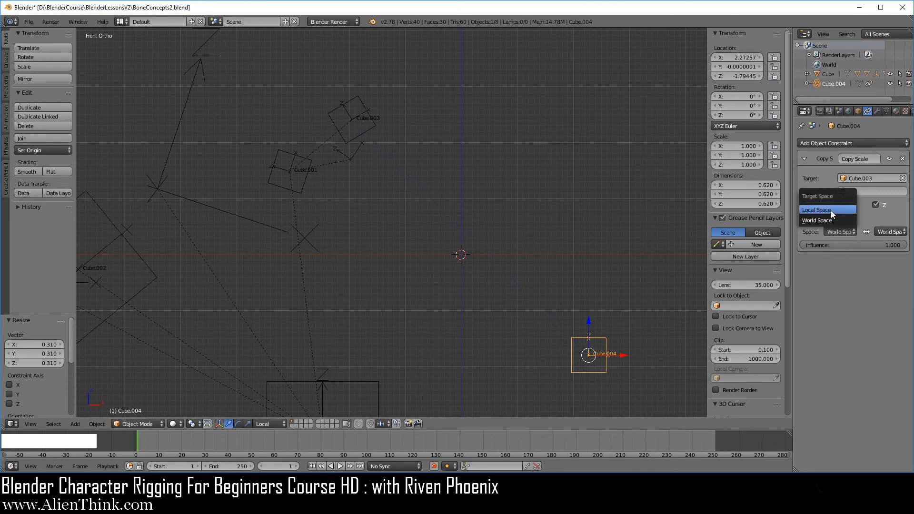
left_click(830, 210)
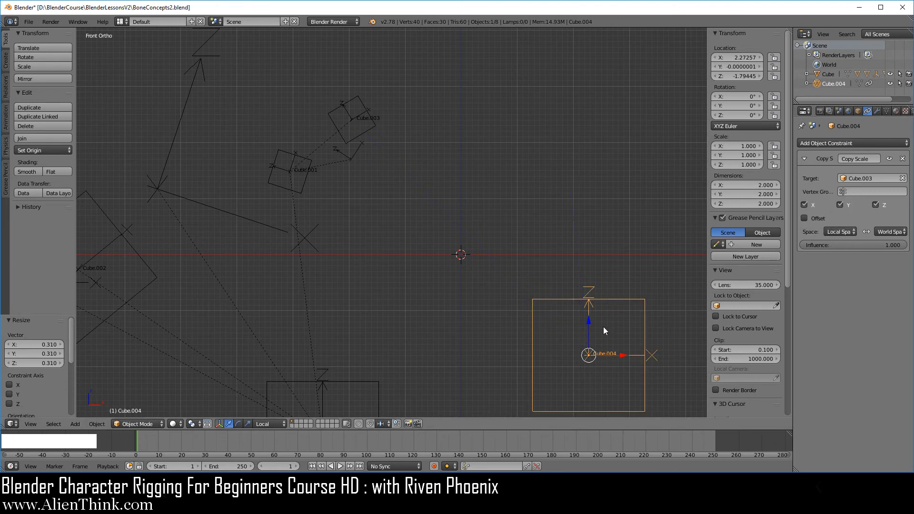
Try scaling Cube.003 to about 0.85 to test the Local Space target setting, and cancel the scaling.
right_click(372, 127)
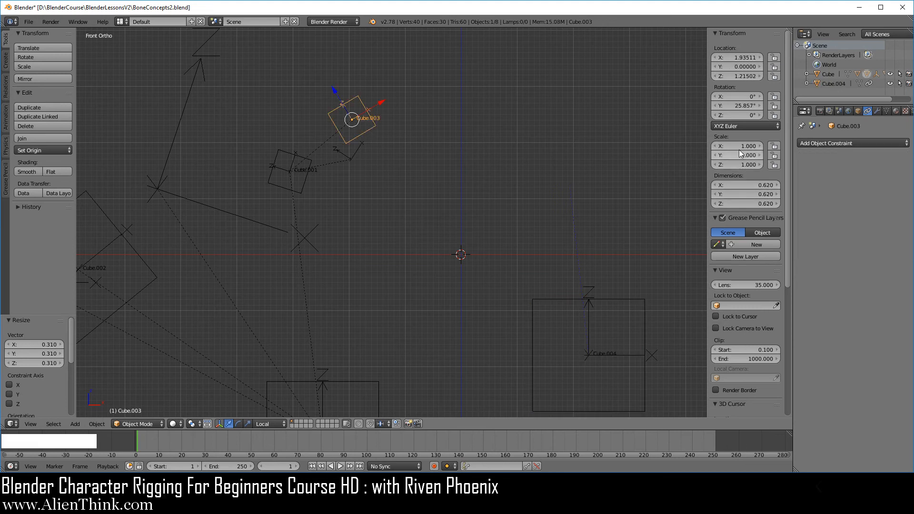
key("s")
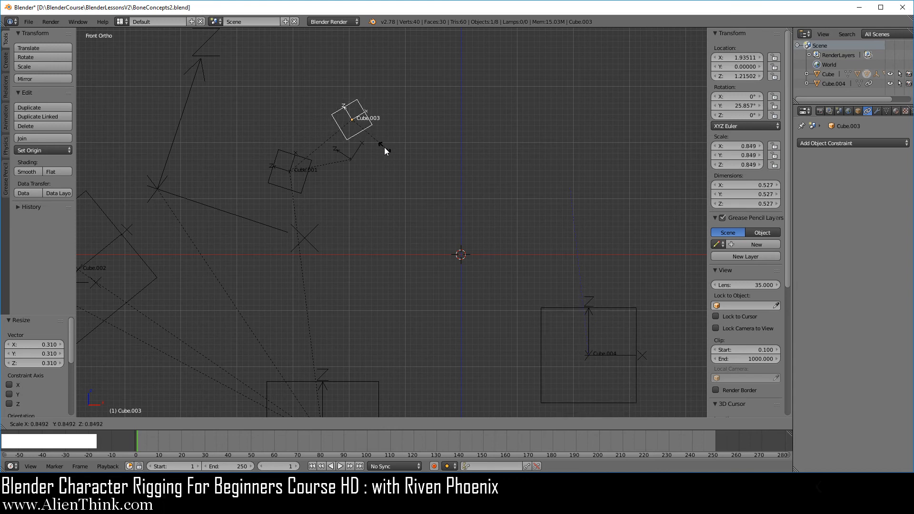
right_click(393, 150)
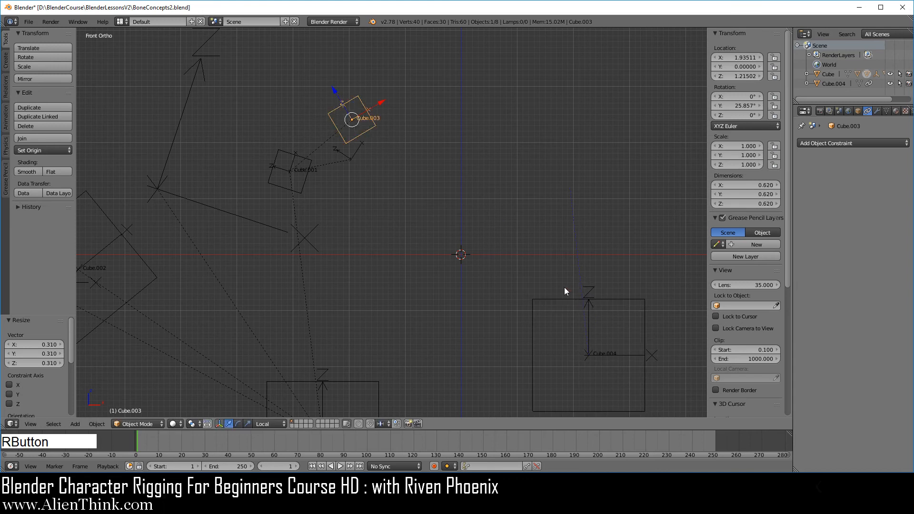
Set the target space of Cube.004's Copy Scale constraint to World Space and its owner space to Local Space.
right_click(581, 296)
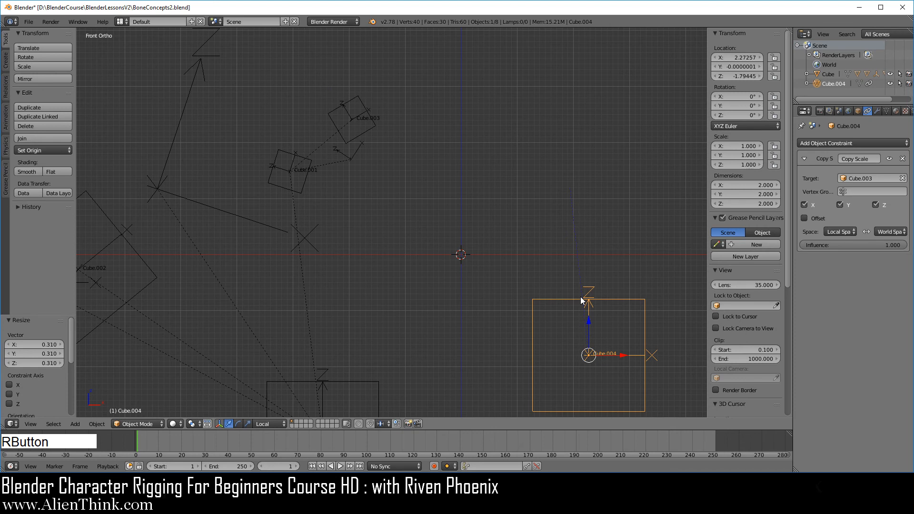
left_click(848, 231)
left_click(838, 223)
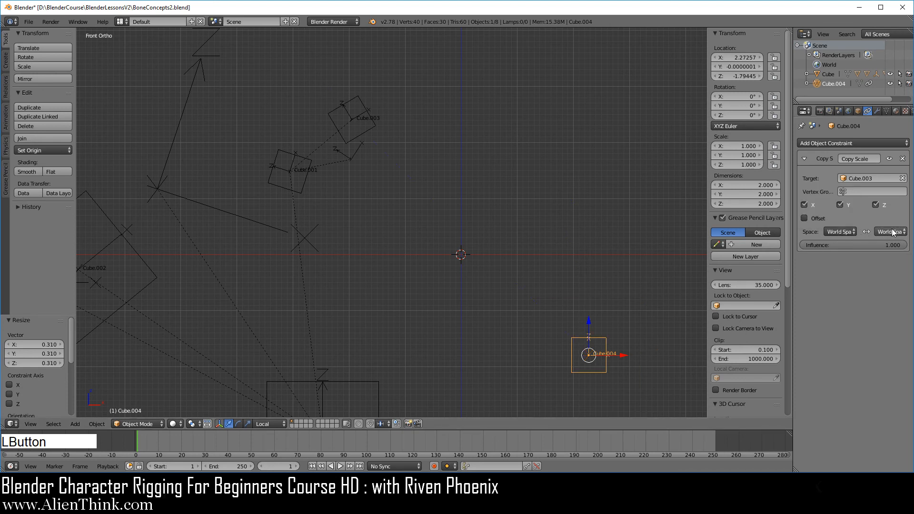
left_click(893, 232)
left_click(883, 220)
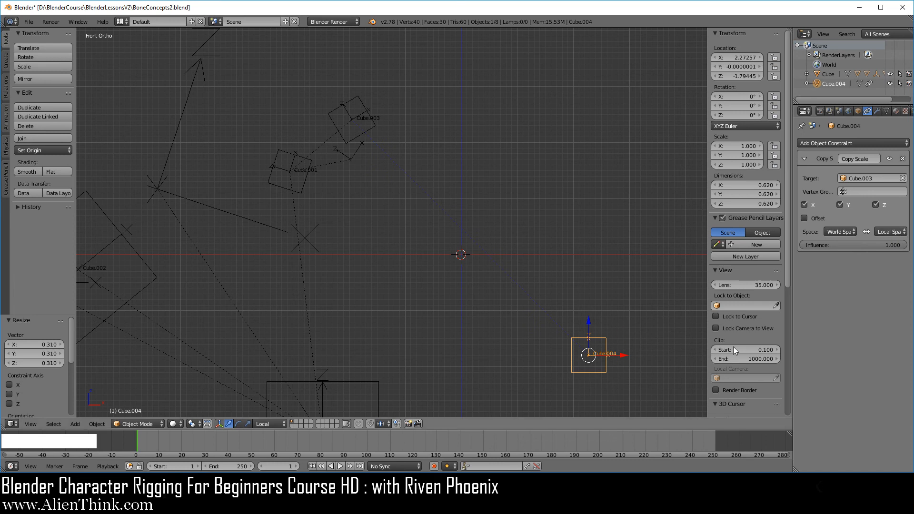
Delete Cube.004's Copy Scale constraint, and reopen the saved BoneConcepts2.blend from the recent files.
left_click(903, 158)
left_click(30, 22)
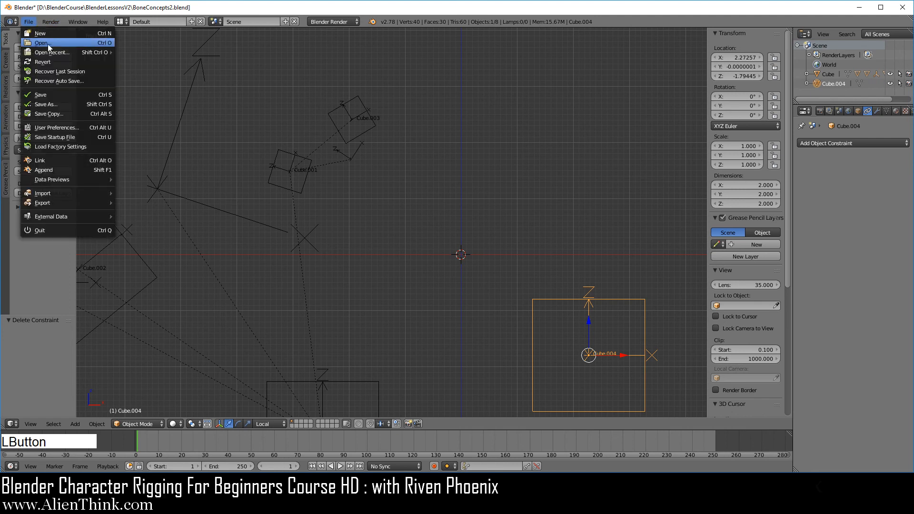
mouse_move(78, 53)
left_click(143, 53)
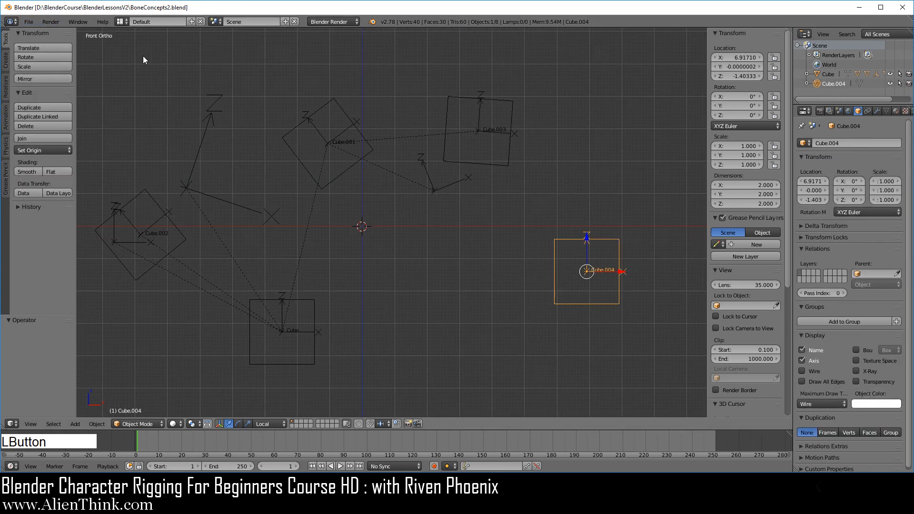